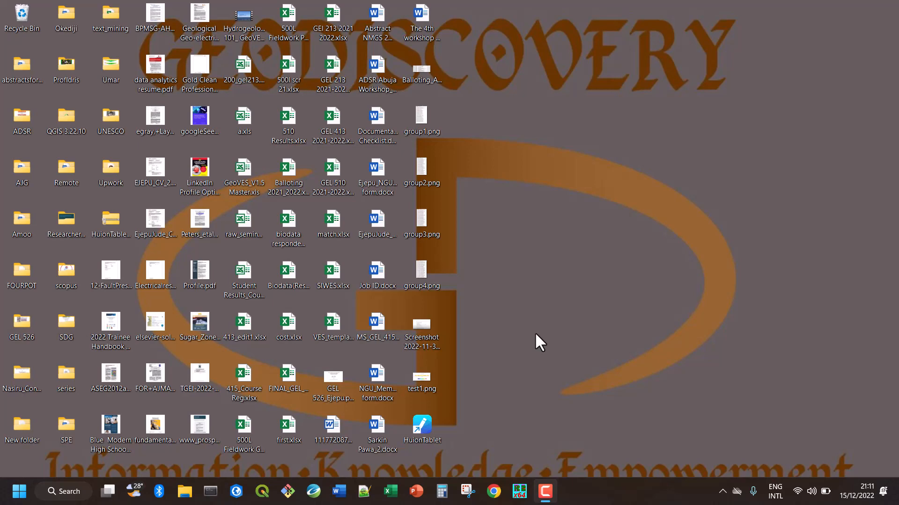
Launch QGIS and look through the drives and data sources in the Browser
{"action": "left_click", "coordinate": [262, 492]}
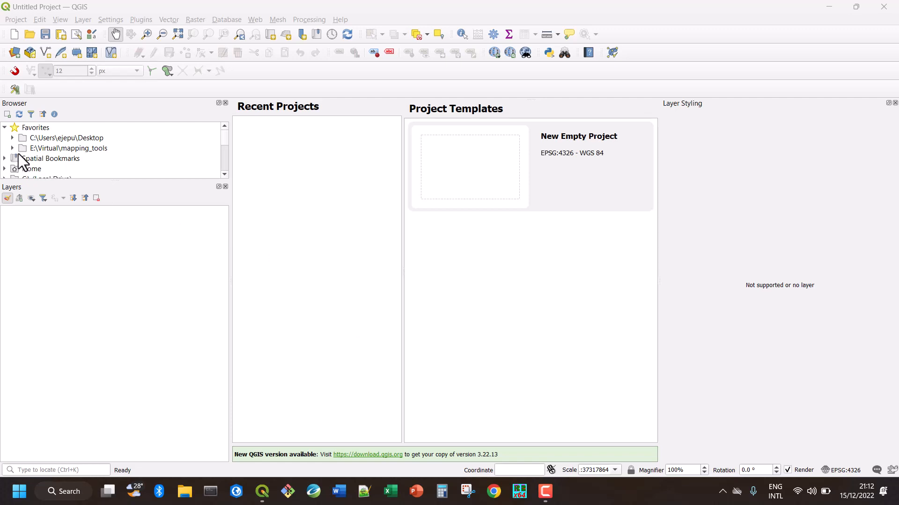
{"action": "scroll", "coordinate": [20, 155], "scroll_direction": "down", "scroll_amount": 3}
{"action": "scroll", "coordinate": [19, 145], "scroll_direction": "up", "scroll_amount": 1}
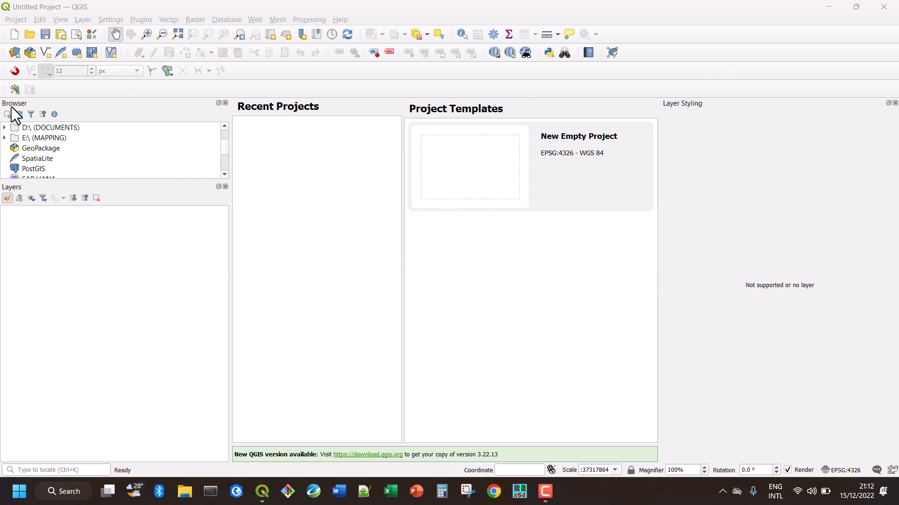
Hide the Browser panel, restore it, and review the list of available panels and toolbars
{"action": "right_click", "coordinate": [598, 13]}
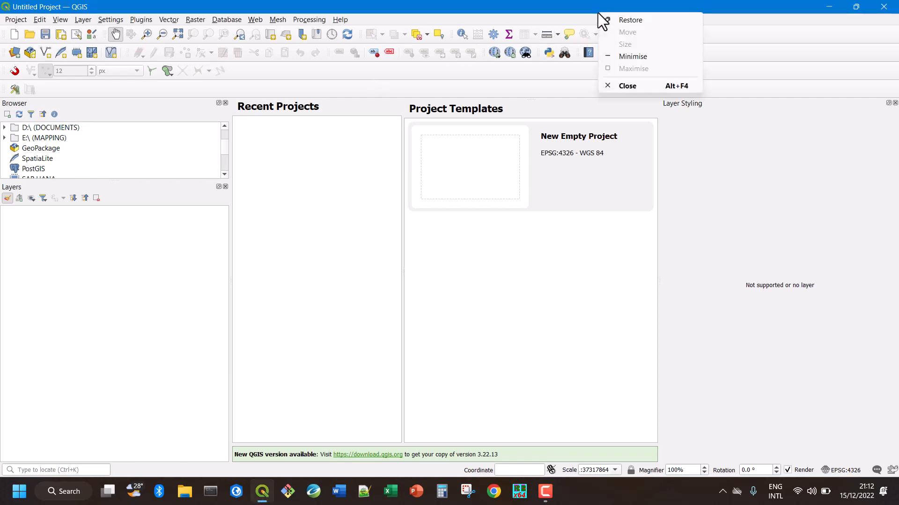
{"action": "left_click", "coordinate": [725, 32]}
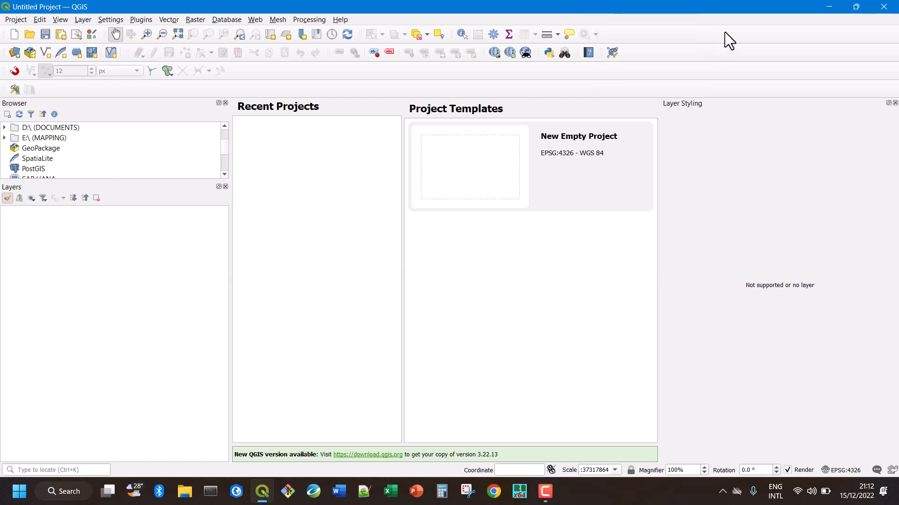
{"action": "right_click", "coordinate": [724, 32]}
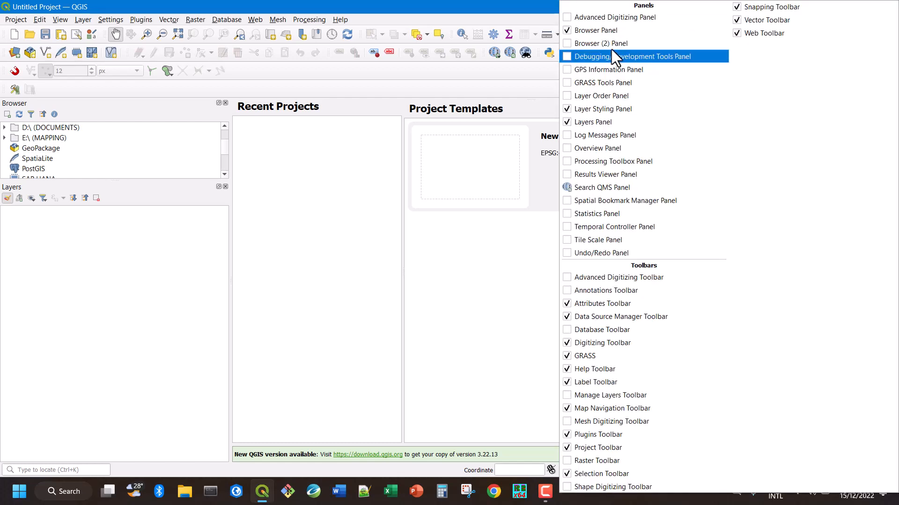
{"action": "left_click", "coordinate": [566, 30]}
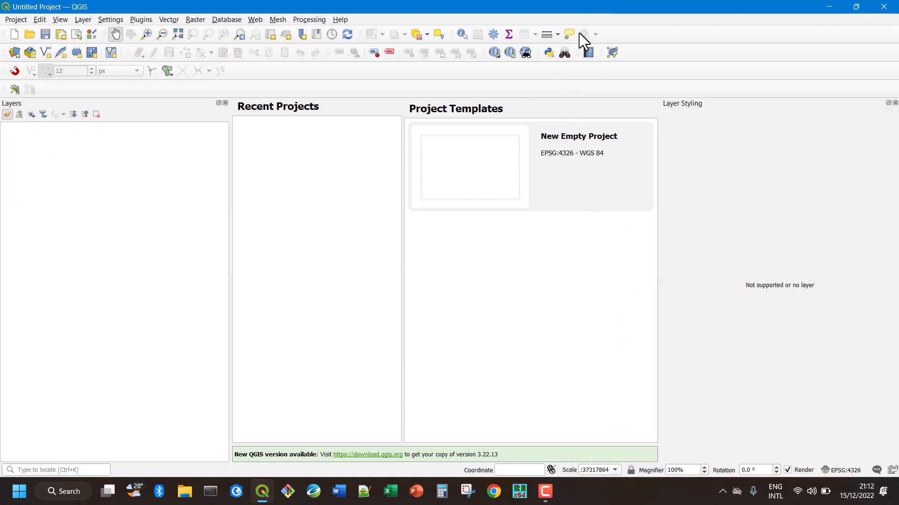
{"action": "right_click", "coordinate": [690, 35]}
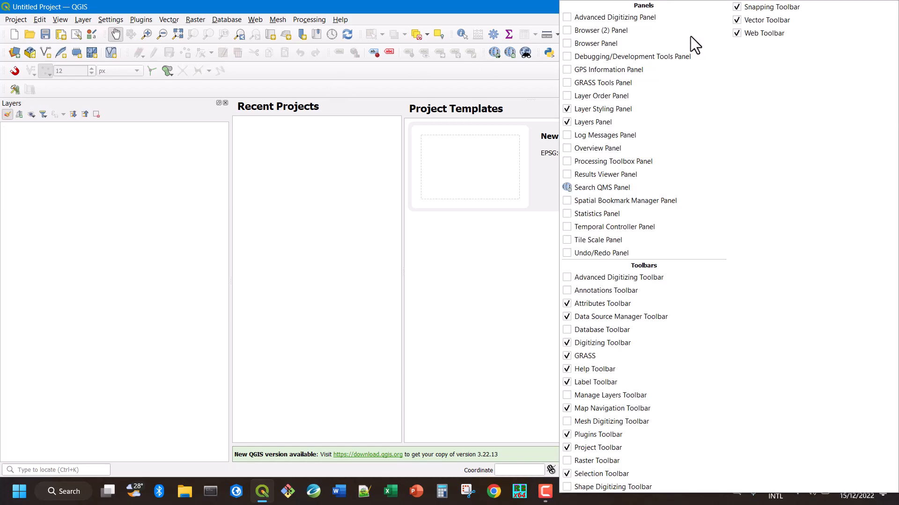
{"action": "left_click", "coordinate": [566, 44]}
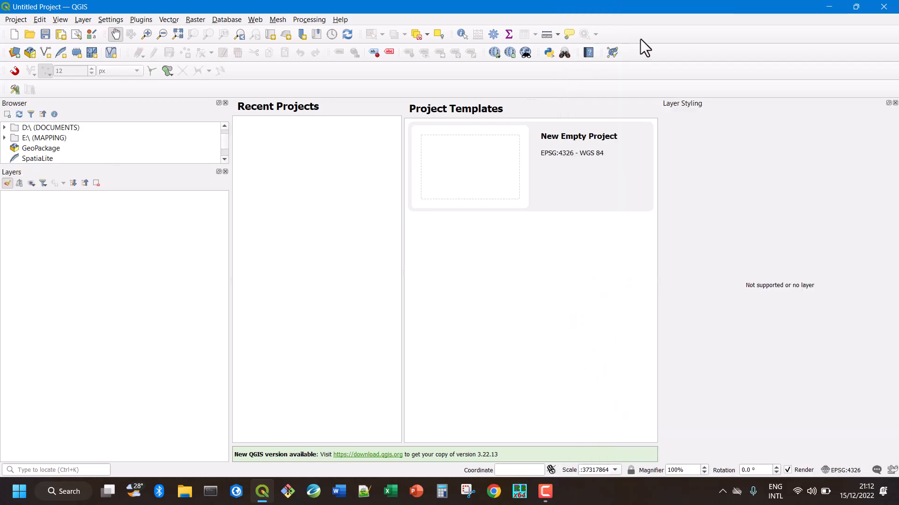
{"action": "right_click", "coordinate": [666, 36]}
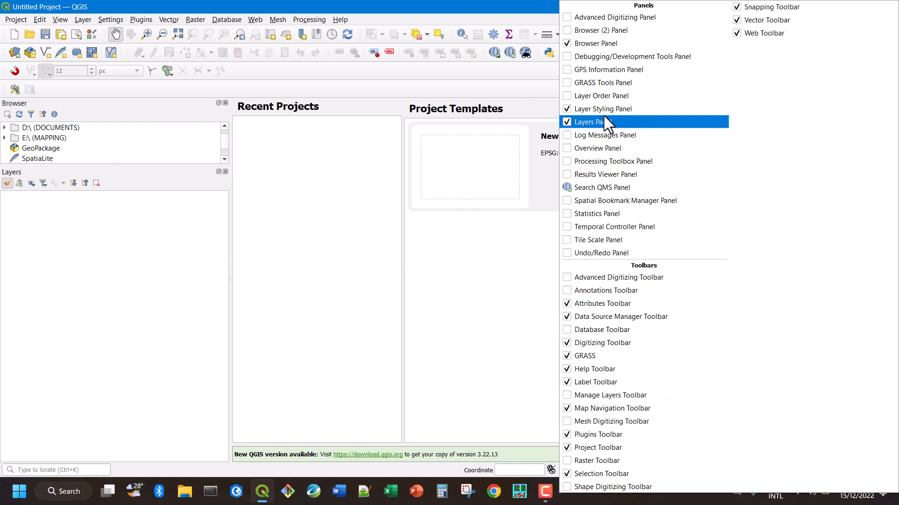
{"action": "left_click", "coordinate": [531, 19]}
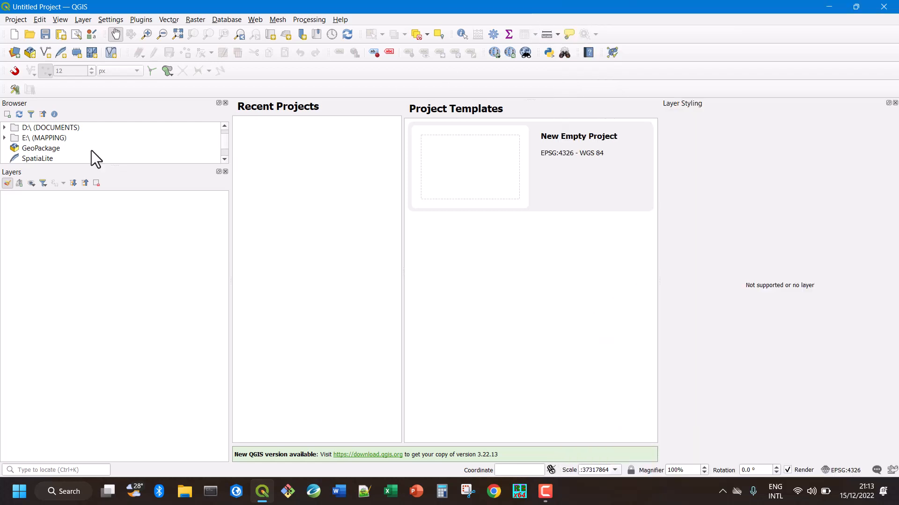
Browse from the D: drive's Documents folder into GISDAY22 and expand its GPSLOGGER folder to see the logged files
{"action": "left_click", "coordinate": [4, 127]}
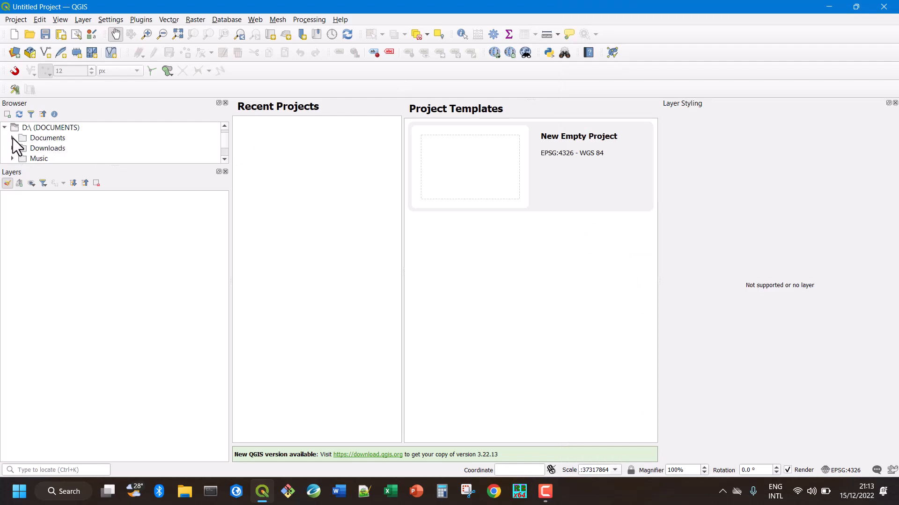
{"action": "left_click", "coordinate": [13, 138]}
{"action": "scroll", "coordinate": [22, 145], "scroll_direction": "down", "scroll_amount": 3}
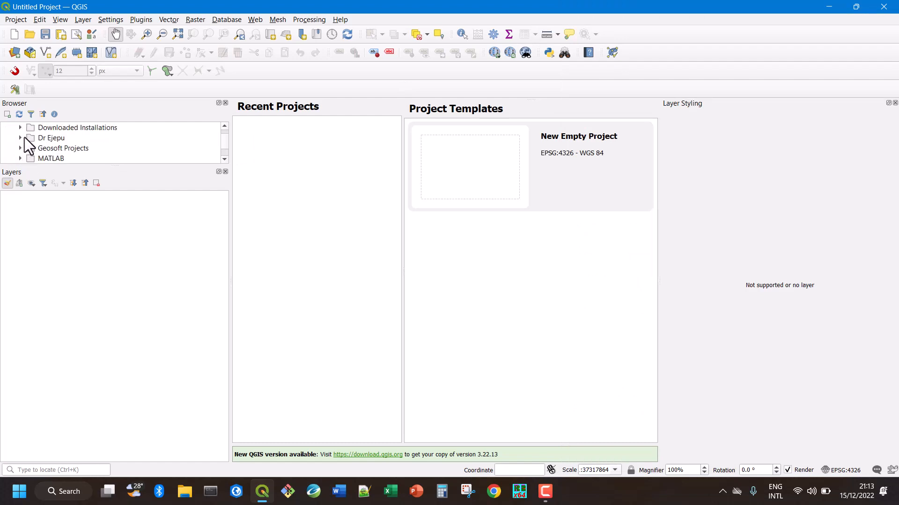
{"action": "left_click", "coordinate": [20, 139]}
{"action": "scroll", "coordinate": [37, 144], "scroll_direction": "down", "scroll_amount": 1}
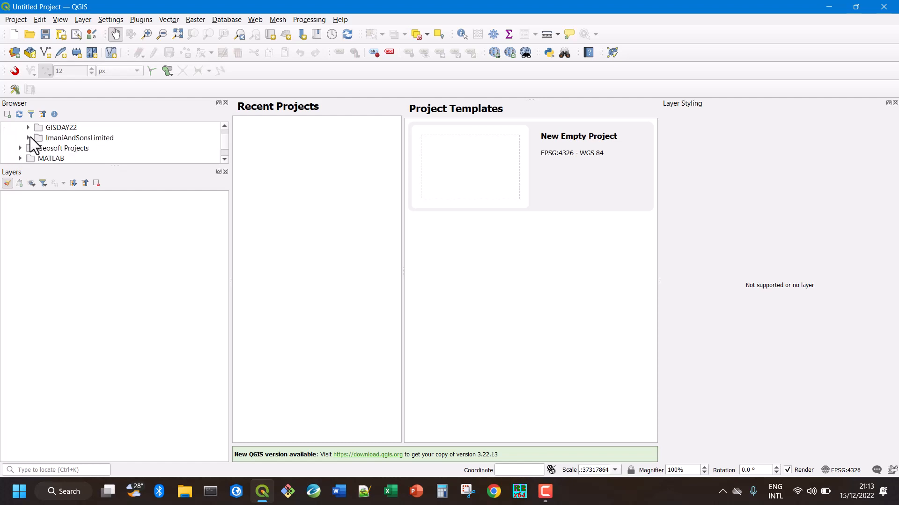
{"action": "left_click", "coordinate": [27, 129]}
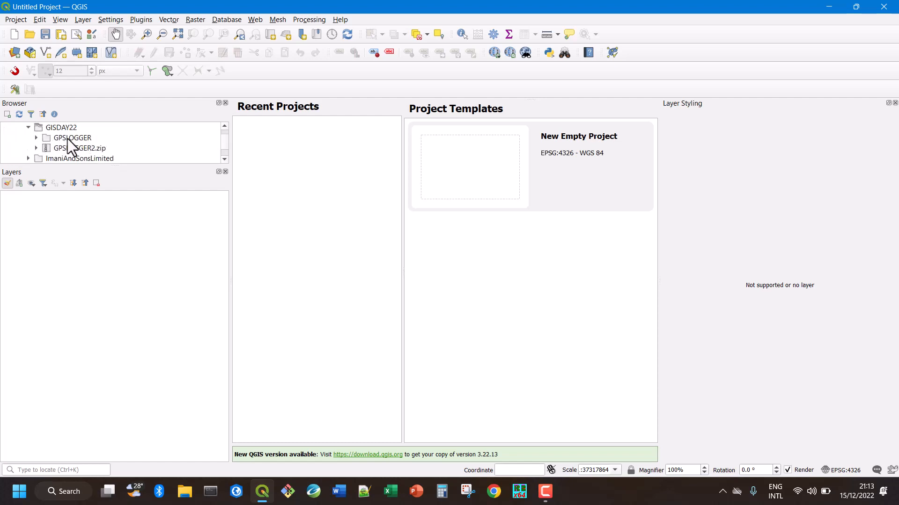
{"action": "left_click", "coordinate": [36, 138]}
{"action": "scroll", "coordinate": [105, 132], "scroll_direction": "down", "scroll_amount": 1}
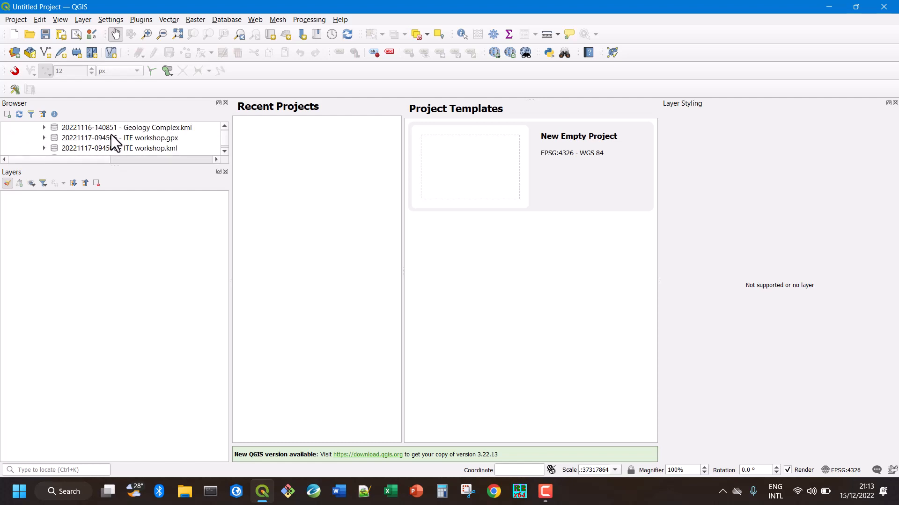
{"action": "scroll", "coordinate": [111, 134], "scroll_direction": "up", "scroll_amount": 1}
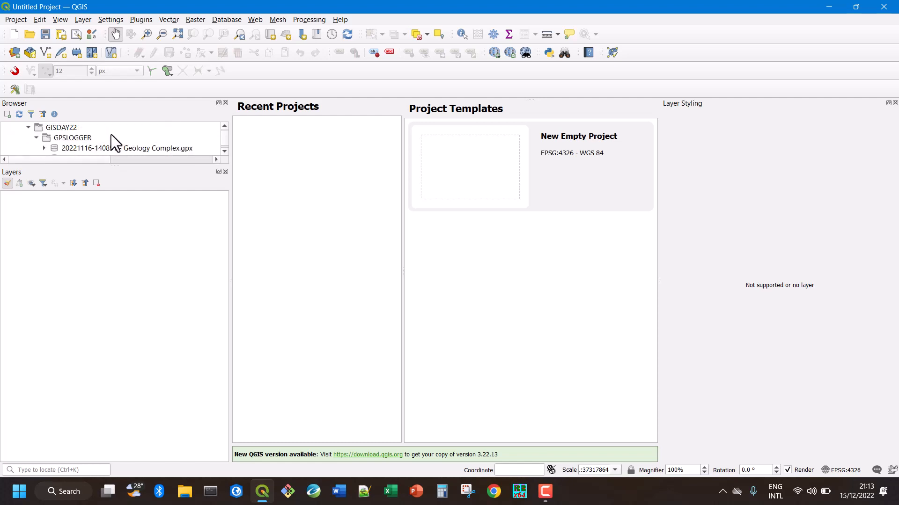
{"action": "left_click", "coordinate": [170, 148]}
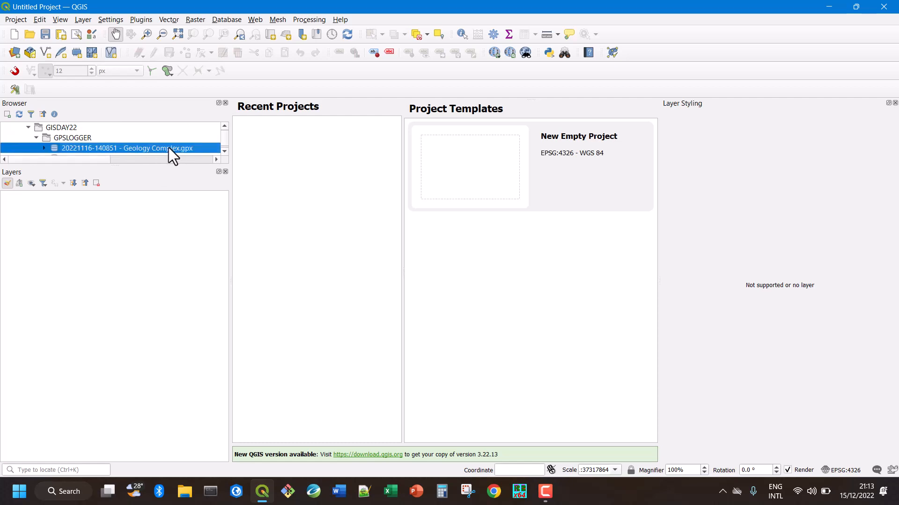
{"action": "left_click_drag", "start_coordinate": [170, 147], "coordinate": [141, 217]}
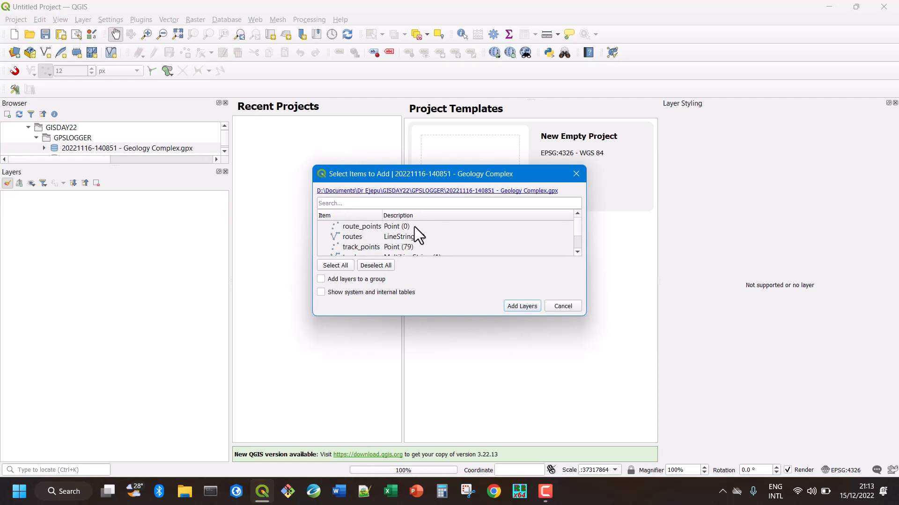
{"action": "scroll", "coordinate": [405, 223], "scroll_direction": "down", "scroll_amount": 1}
{"action": "scroll", "coordinate": [401, 223], "scroll_direction": "up", "scroll_amount": 1}
{"action": "scroll", "coordinate": [370, 242], "scroll_direction": "down", "scroll_amount": 1}
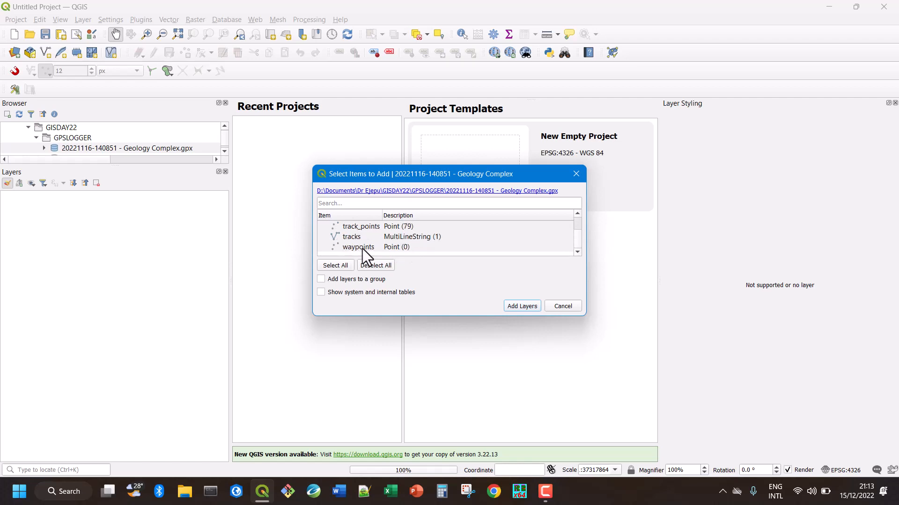
{"action": "scroll", "coordinate": [423, 241], "scroll_direction": "up", "scroll_amount": 1}
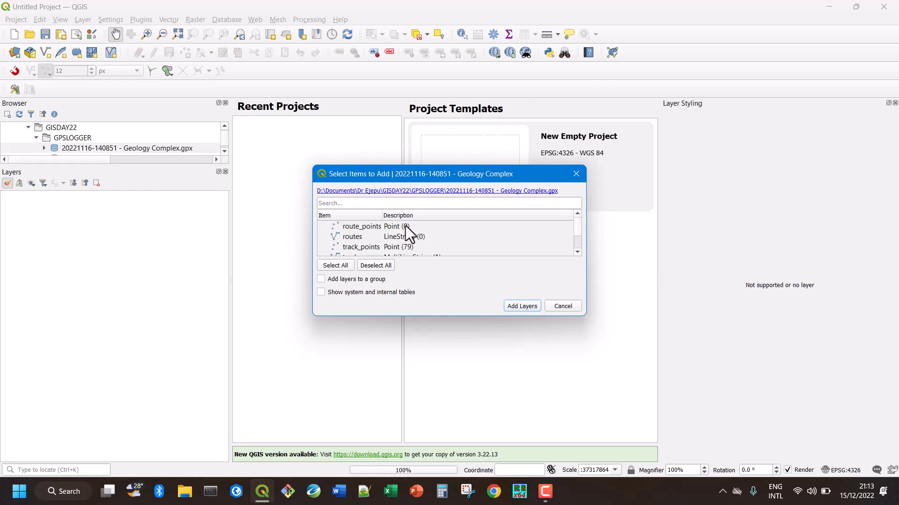
{"action": "scroll", "coordinate": [420, 240], "scroll_direction": "down", "scroll_amount": 1}
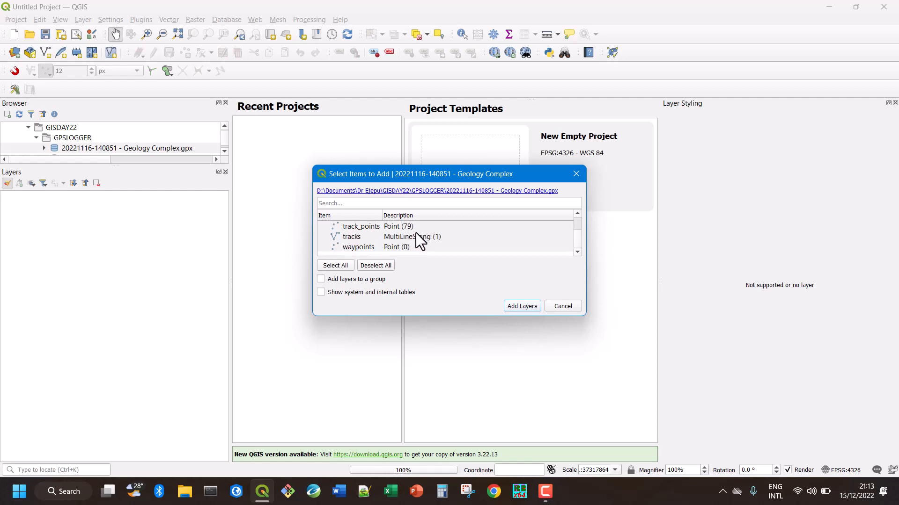
{"action": "scroll", "coordinate": [421, 243], "scroll_direction": "up", "scroll_amount": 1}
{"action": "scroll", "coordinate": [423, 244], "scroll_direction": "down", "scroll_amount": 1}
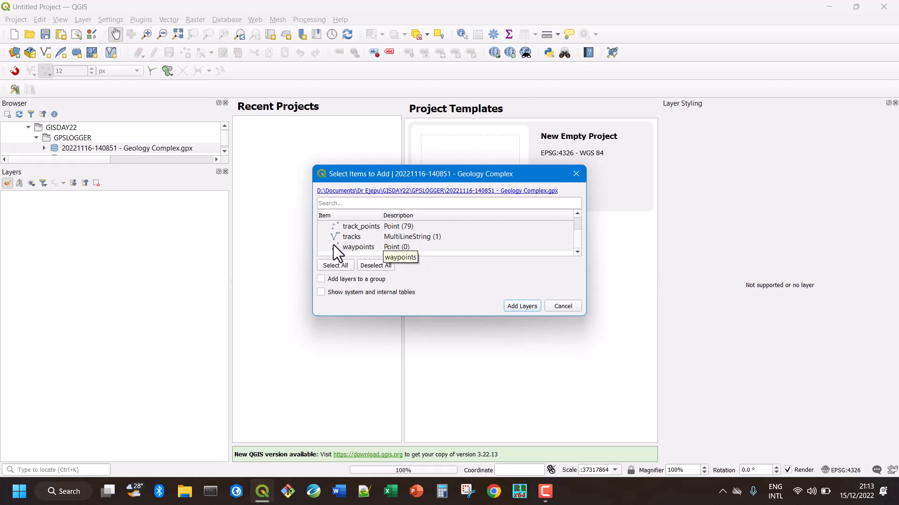
{"action": "left_click", "coordinate": [394, 238]}
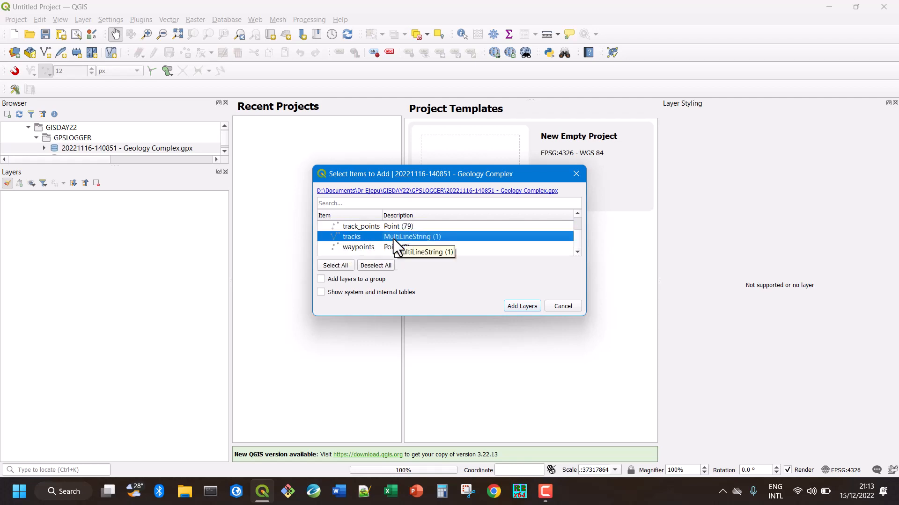
{"action": "left_click", "coordinate": [392, 226], "text": "ctrl"}
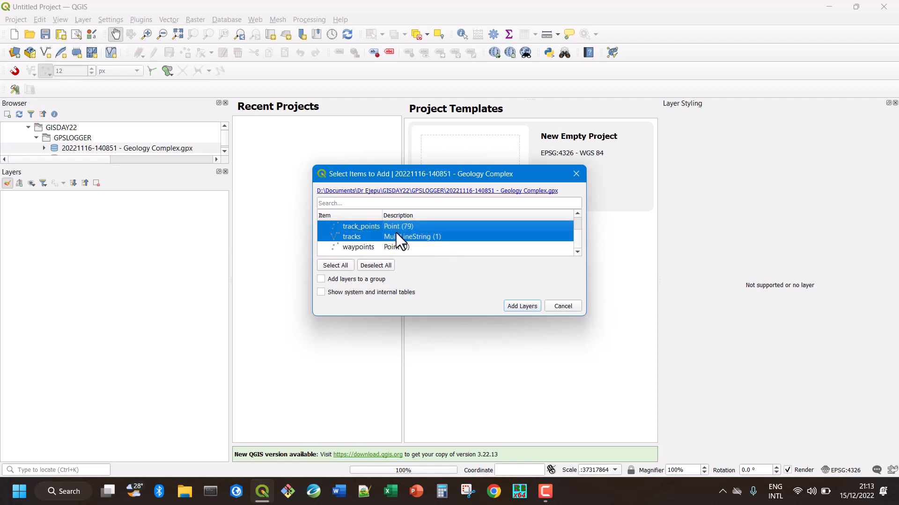
{"action": "left_click", "coordinate": [521, 307]}
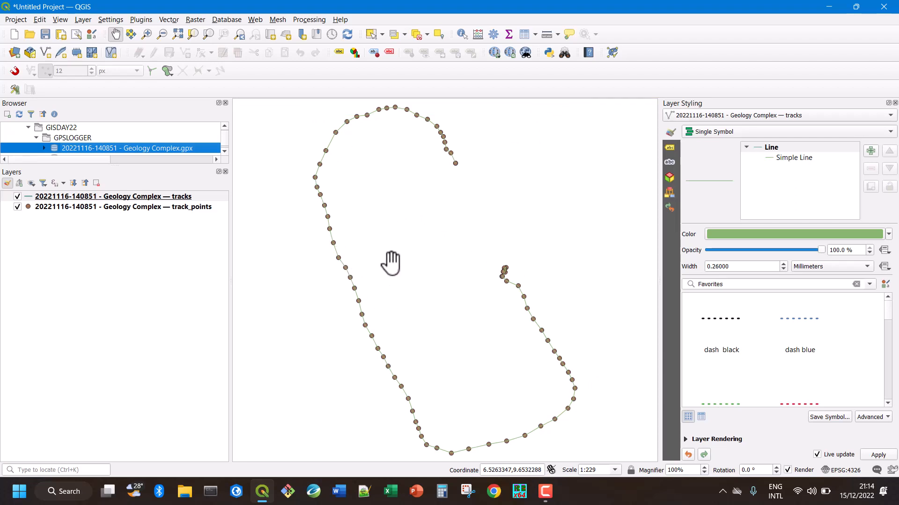
Hide the track_points layer so only the tracks line is drawn on the map
{"action": "scroll", "coordinate": [398, 260], "scroll_direction": "down", "scroll_amount": 1}
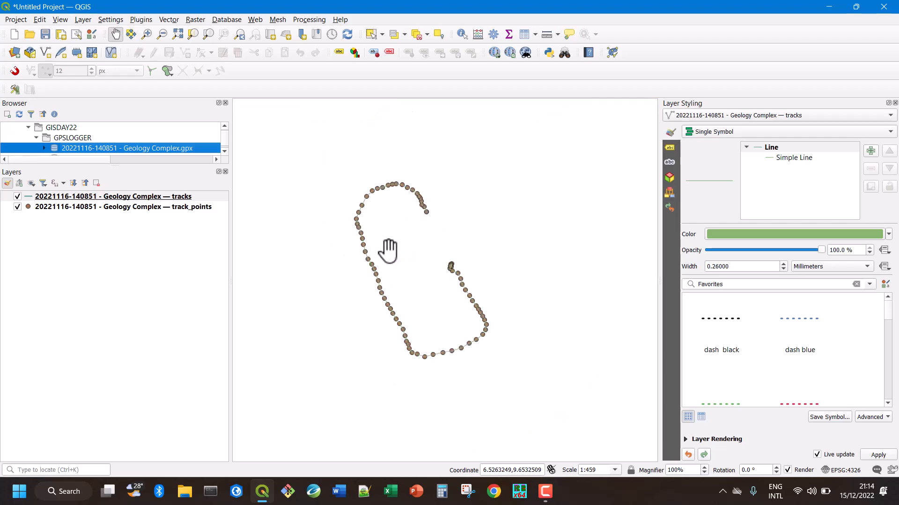
{"action": "scroll", "coordinate": [378, 215], "scroll_direction": "up", "scroll_amount": 1}
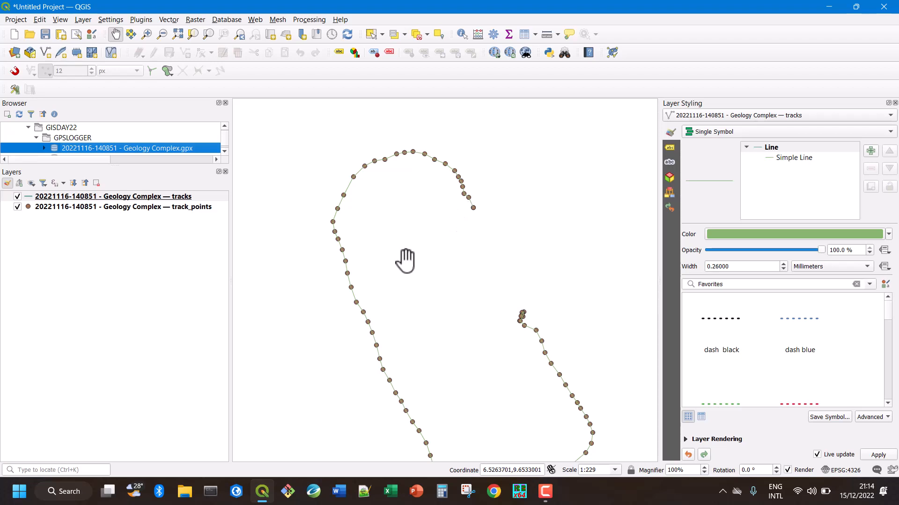
{"action": "left_click", "coordinate": [17, 207]}
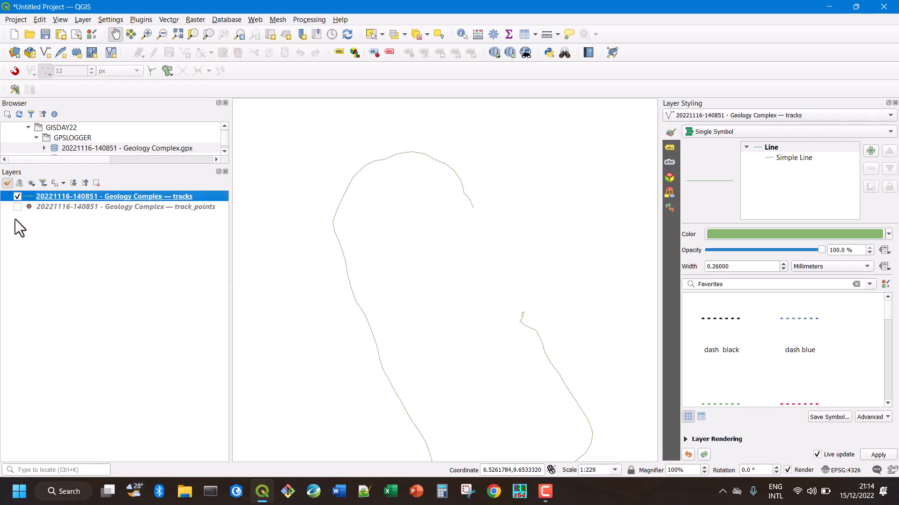
Examine the shape of the track line on the map and zoom to the full extent of the tracks layer
{"action": "left_click_drag", "start_coordinate": [429, 235], "coordinate": [418, 202]}
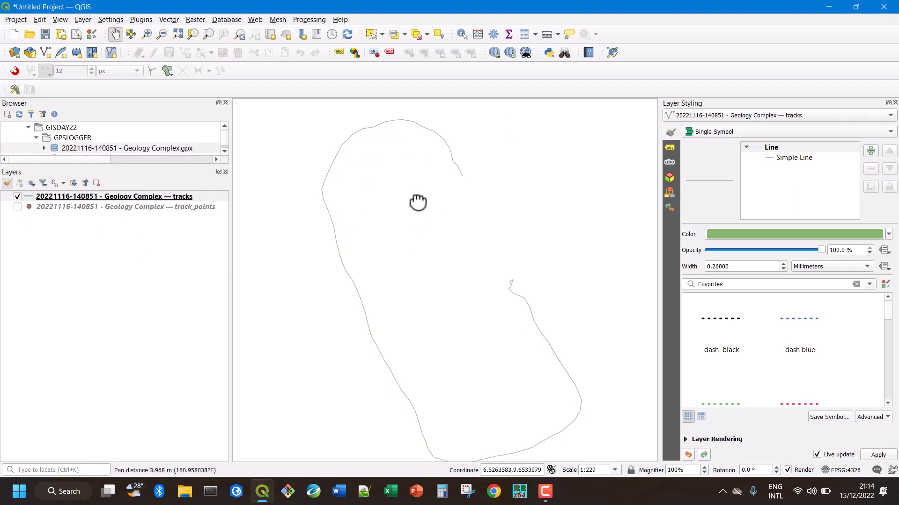
{"action": "scroll", "coordinate": [418, 202], "scroll_direction": "down", "scroll_amount": 1}
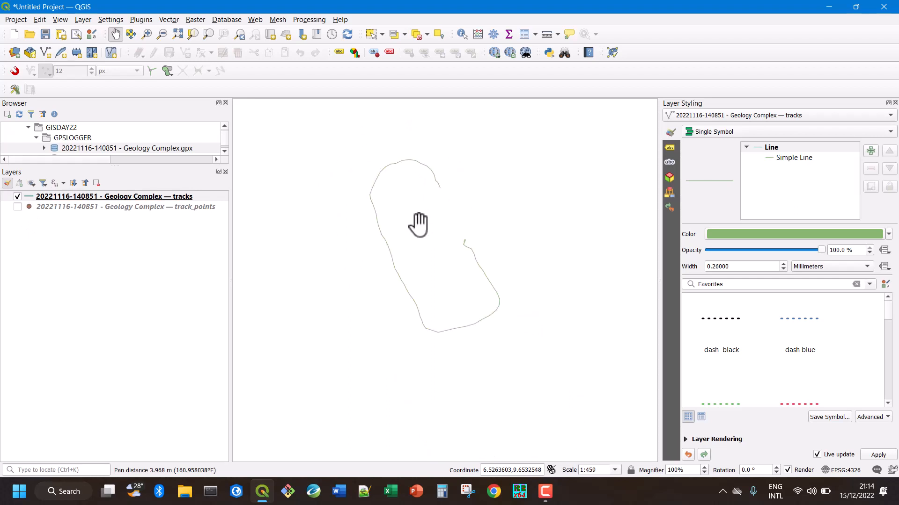
{"action": "scroll", "coordinate": [417, 221], "scroll_direction": "up", "scroll_amount": 2}
{"action": "scroll", "coordinate": [418, 224], "scroll_direction": "down", "scroll_amount": 2}
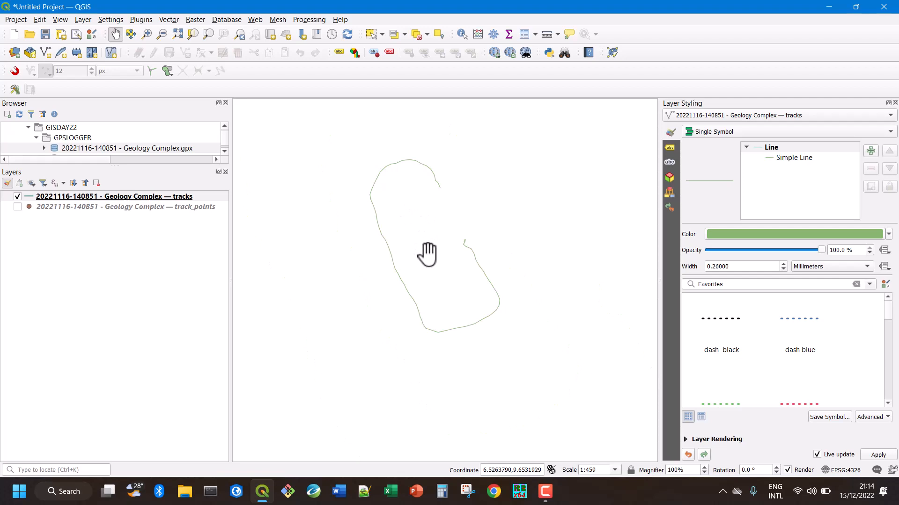
{"action": "scroll", "coordinate": [429, 255], "scroll_direction": "up", "scroll_amount": 1}
{"action": "scroll", "coordinate": [429, 254], "scroll_direction": "down", "scroll_amount": 1}
{"action": "right_click", "coordinate": [83, 200]}
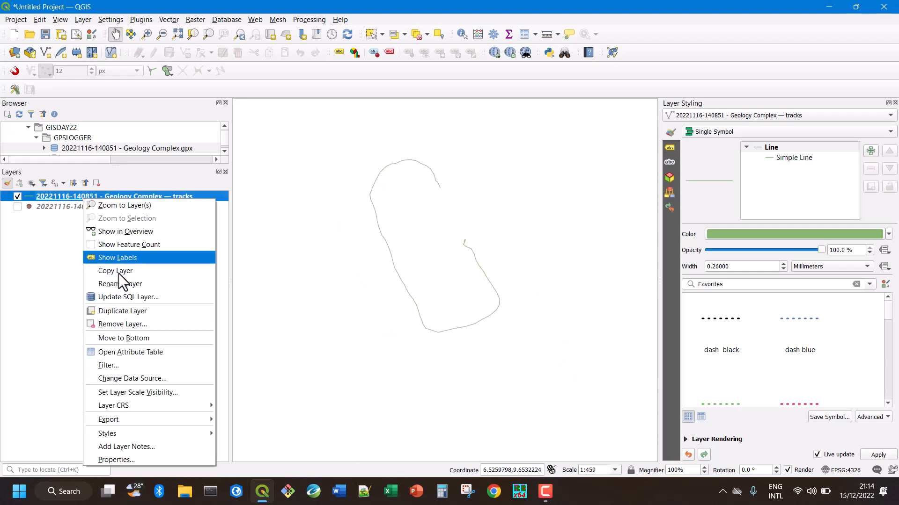
{"action": "left_click", "coordinate": [133, 206]}
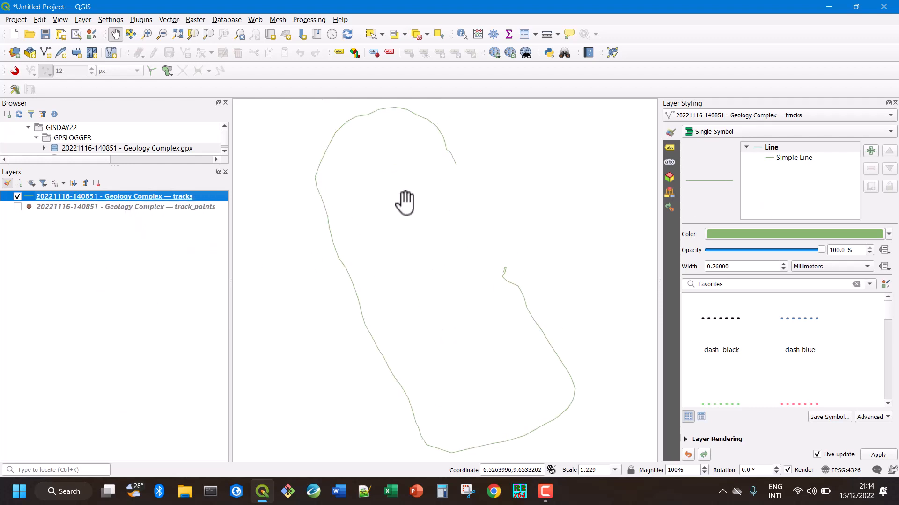
Look through the symbol layer types offered for the tracks layer's line symbol, keeping Simple Line
{"action": "left_click", "coordinate": [789, 158]}
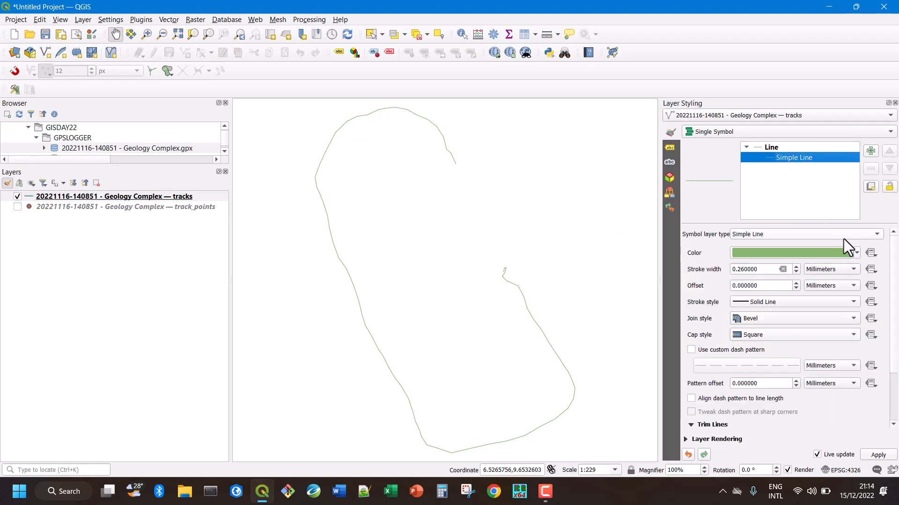
{"action": "left_click", "coordinate": [876, 235]}
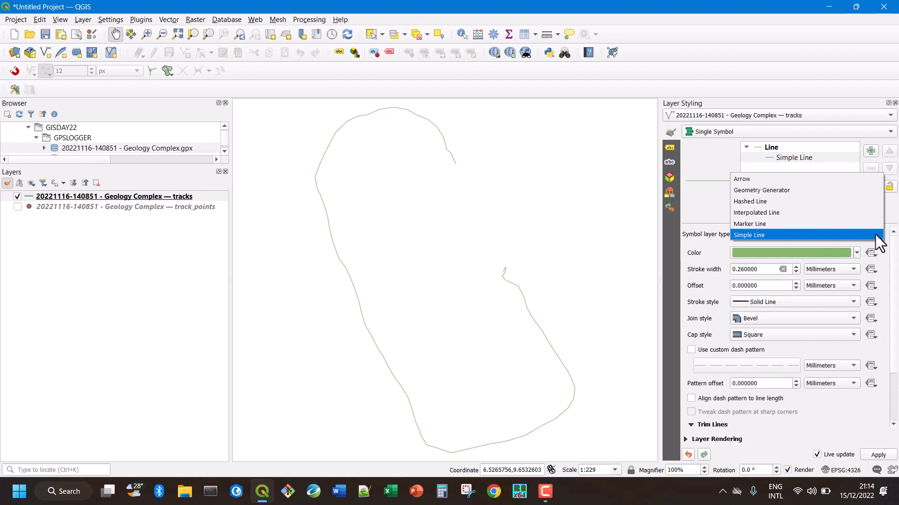
{"action": "left_click", "coordinate": [875, 236]}
{"action": "left_click", "coordinate": [877, 235]}
{"action": "left_click", "coordinate": [879, 243]}
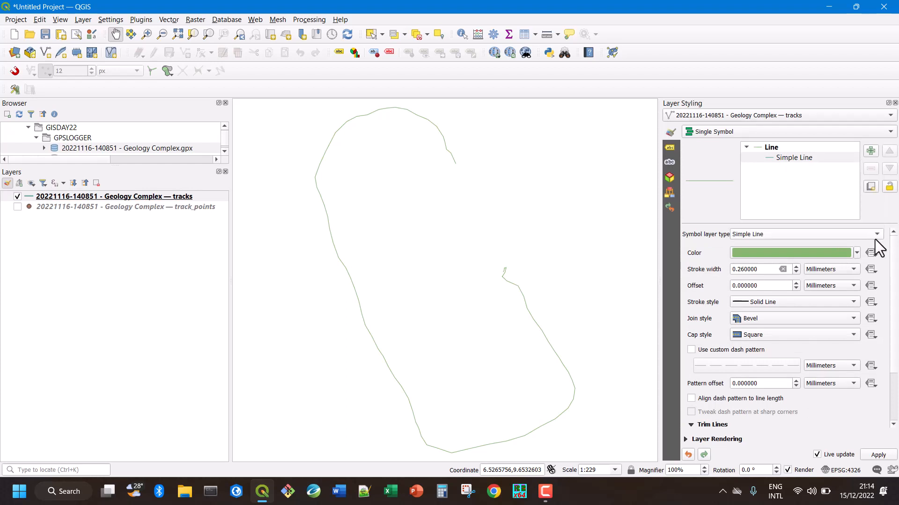
{"action": "left_click", "coordinate": [876, 238]}
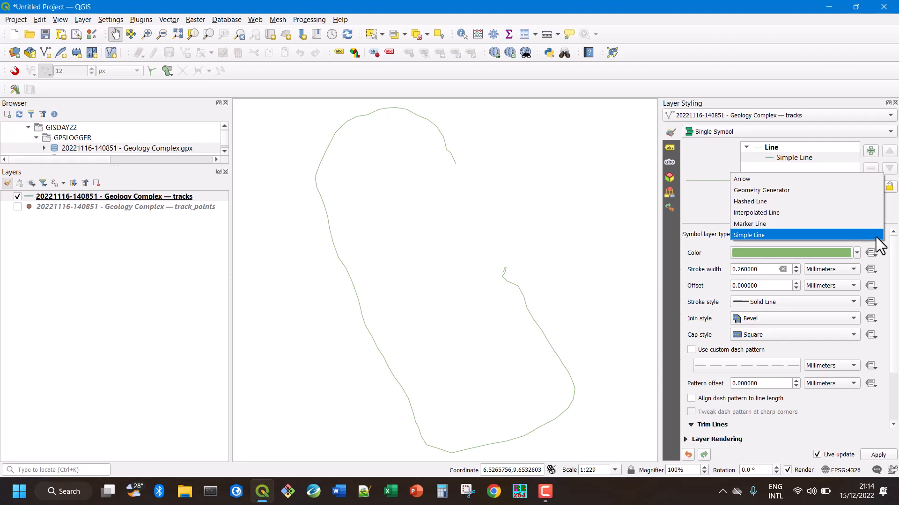
{"action": "left_click", "coordinate": [762, 235]}
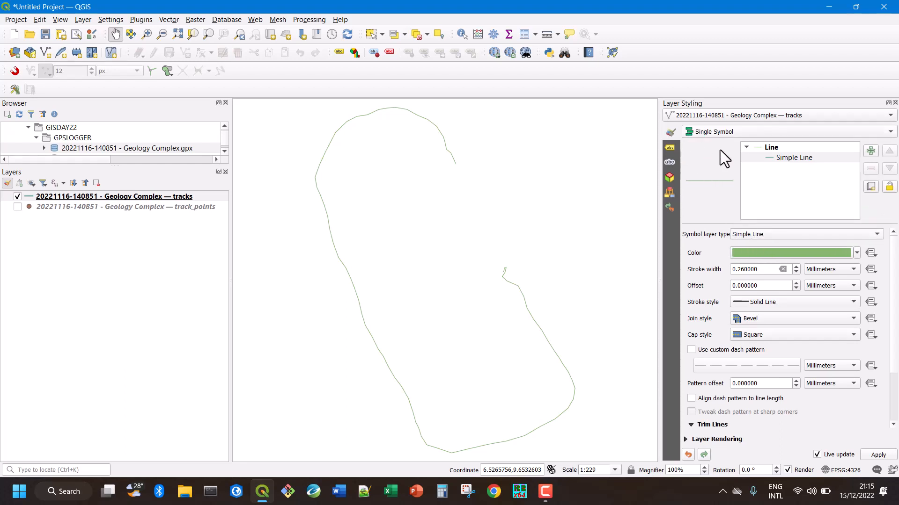
Set the tracks line symbol's color to black and its width to 1.06 millimeters
{"action": "left_click", "coordinate": [774, 148]}
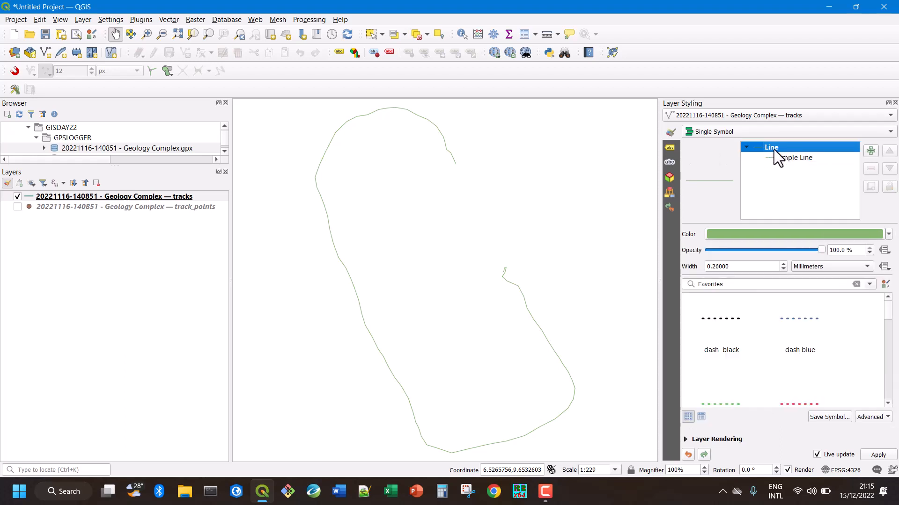
{"action": "left_click", "coordinate": [889, 234]}
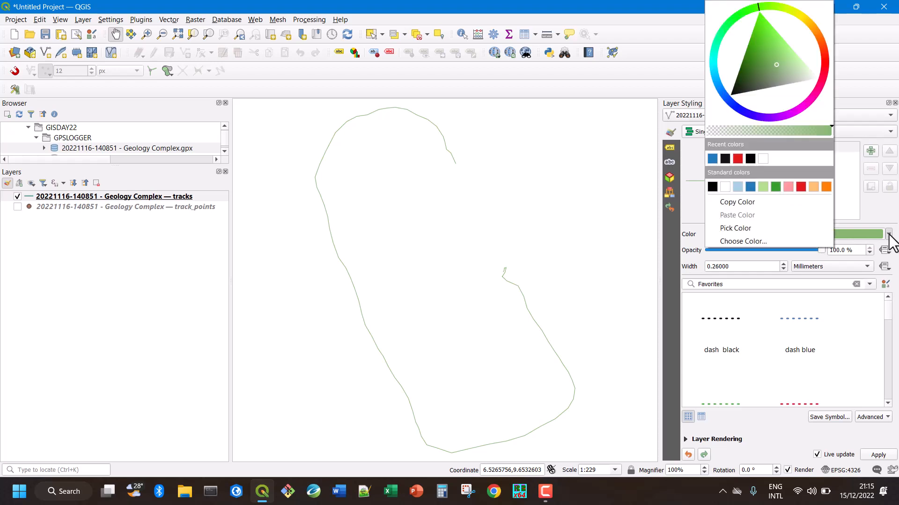
{"action": "left_click", "coordinate": [748, 158]}
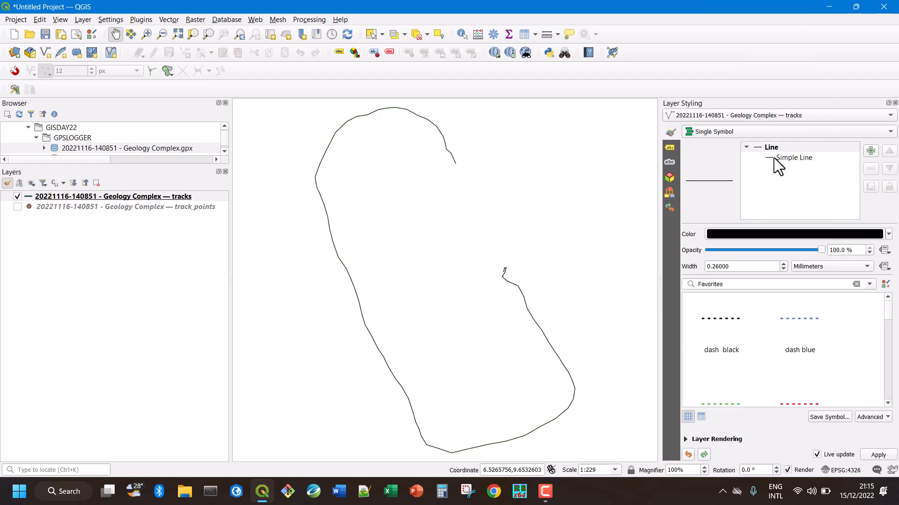
{"action": "left_click", "coordinate": [783, 264]}
{"action": "left_click", "coordinate": [784, 264]}
{"action": "left_click", "coordinate": [783, 264]}
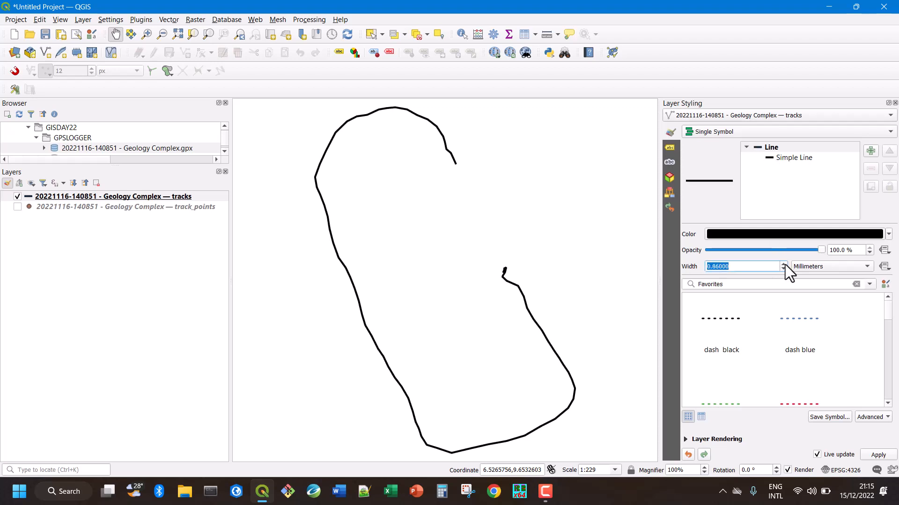
{"action": "left_click", "coordinate": [784, 264]}
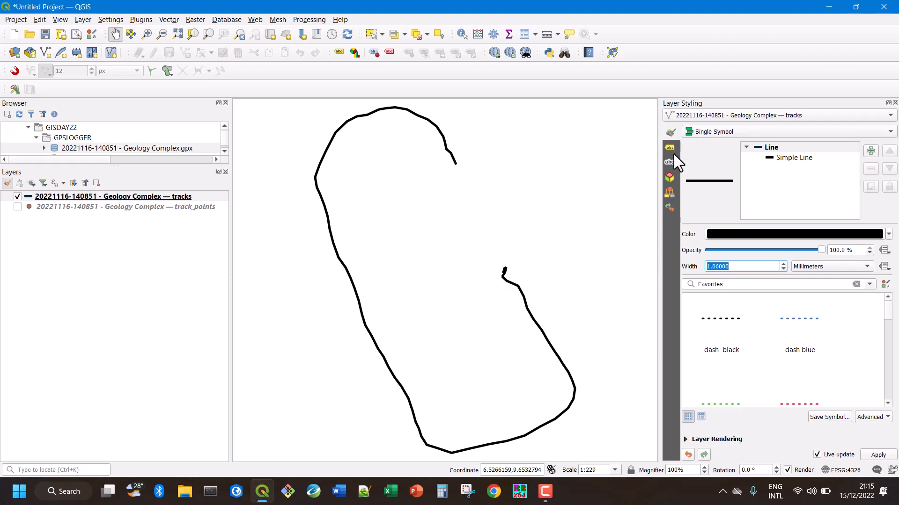
{"action": "left_click", "coordinate": [885, 138]}
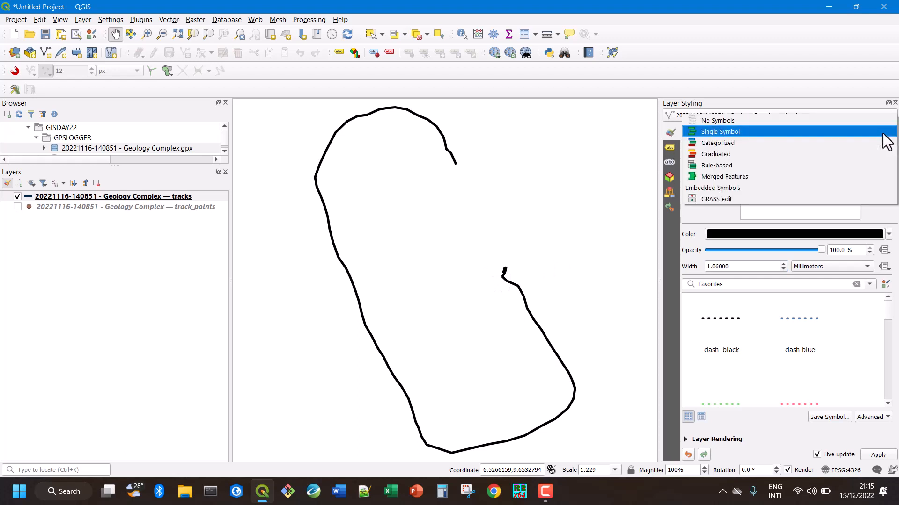
{"action": "left_click", "coordinate": [882, 133]}
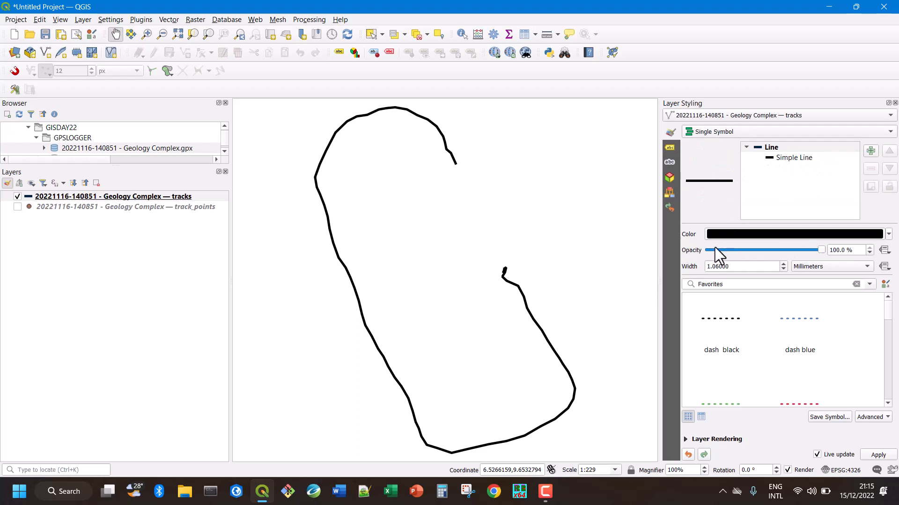
{"action": "scroll", "coordinate": [354, 236], "scroll_direction": "down", "scroll_amount": 1}
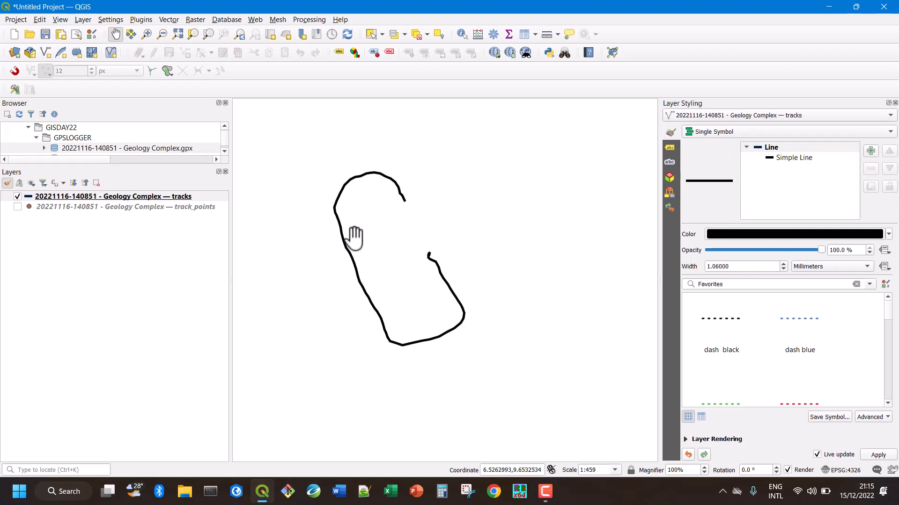
{"action": "scroll", "coordinate": [354, 236], "scroll_direction": "up", "scroll_amount": 1}
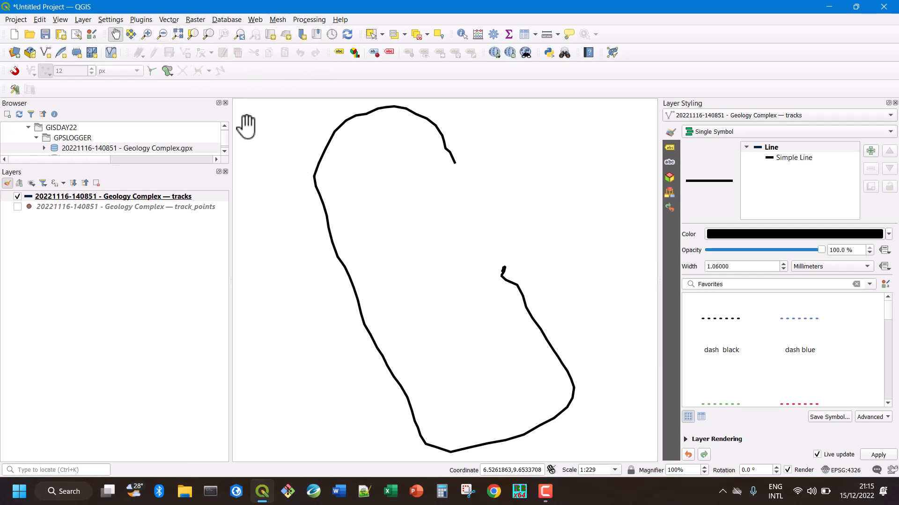
Find the QuickMapServices plugin by searching all plugins for "quickma" and upgrade it to the newest version
{"action": "left_click", "coordinate": [136, 18]}
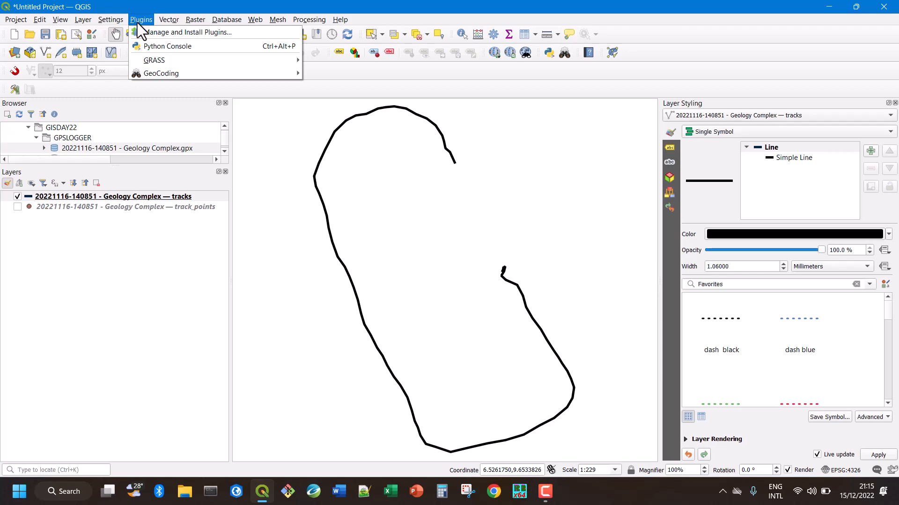
{"action": "left_click", "coordinate": [140, 21]}
{"action": "left_click", "coordinate": [140, 20]}
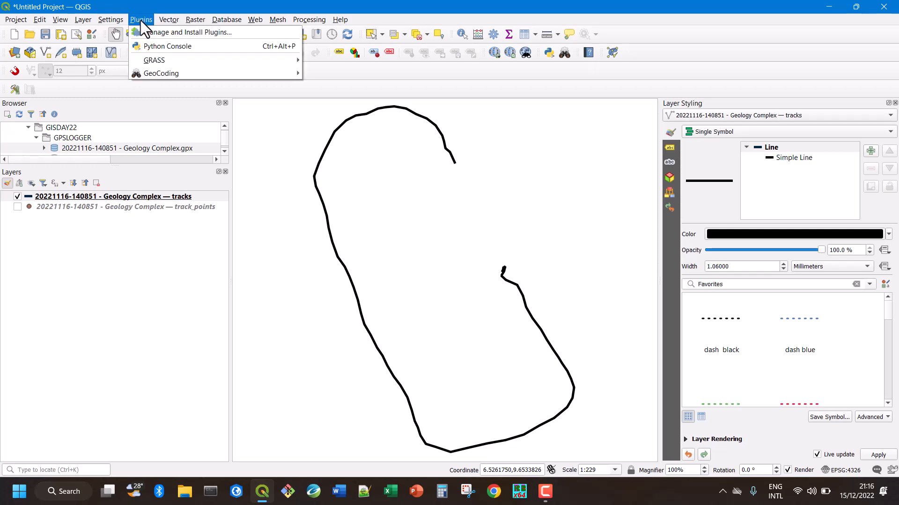
{"action": "left_click", "coordinate": [167, 33]}
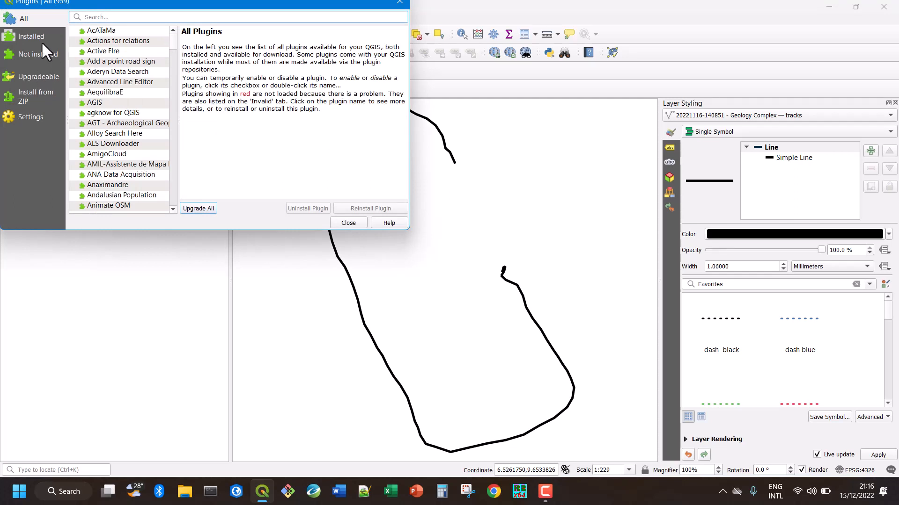
{"action": "left_click", "coordinate": [107, 17]}
{"action": "type", "text": "quickma"}
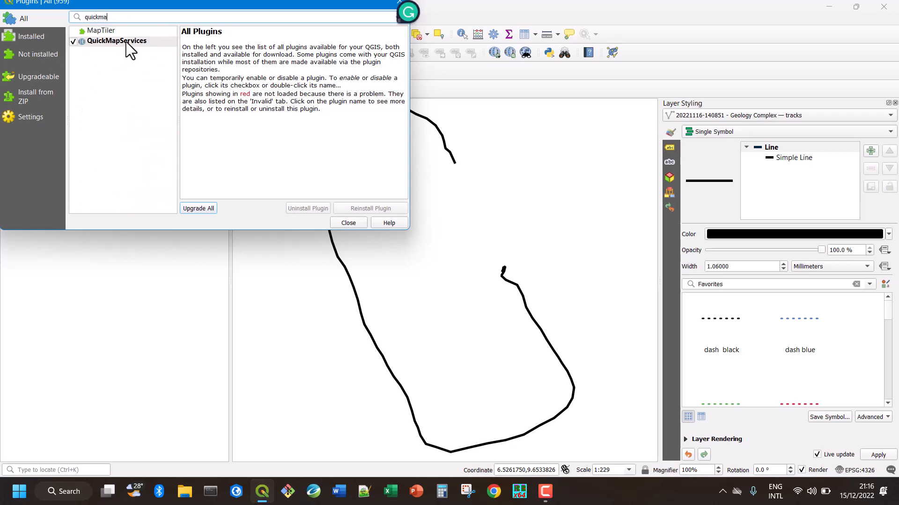
{"action": "left_click", "coordinate": [125, 41]}
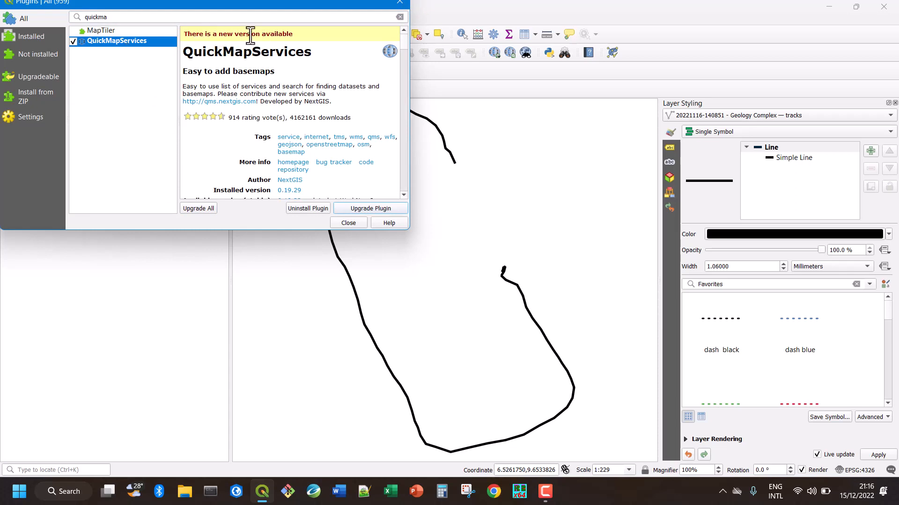
{"action": "left_click", "coordinate": [365, 208]}
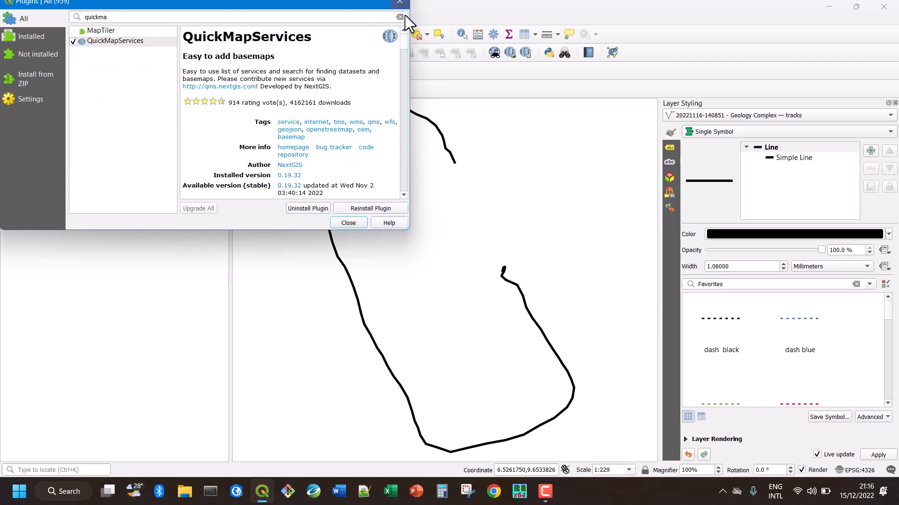
{"action": "left_click_drag", "start_coordinate": [355, 3], "coordinate": [365, 49]}
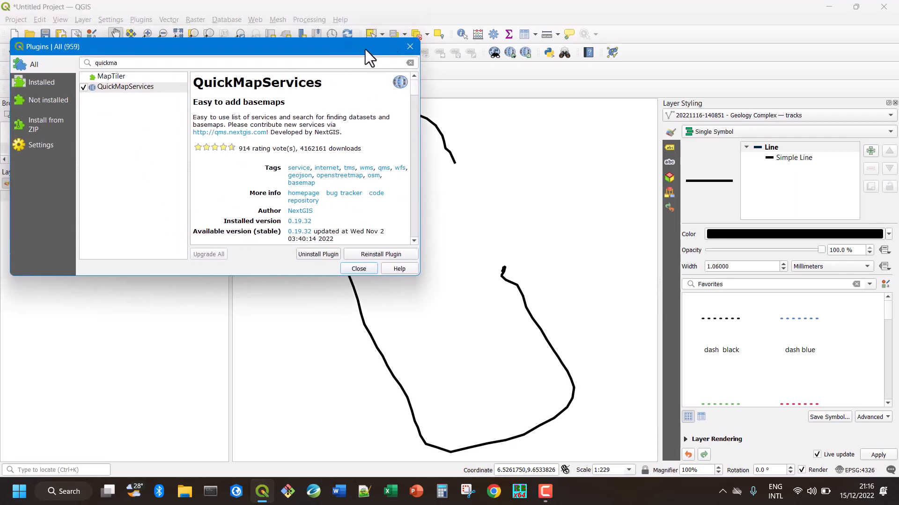
{"action": "left_click", "coordinate": [410, 46]}
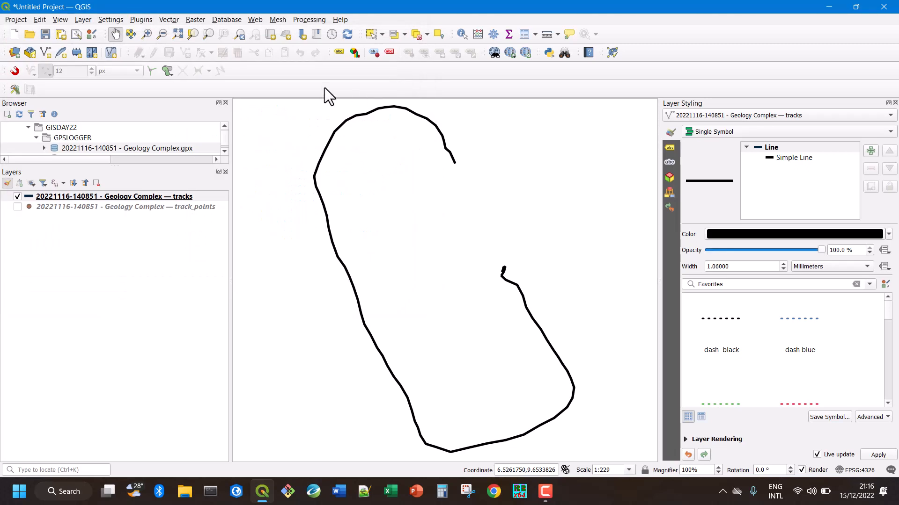
{"action": "left_click", "coordinate": [252, 21]}
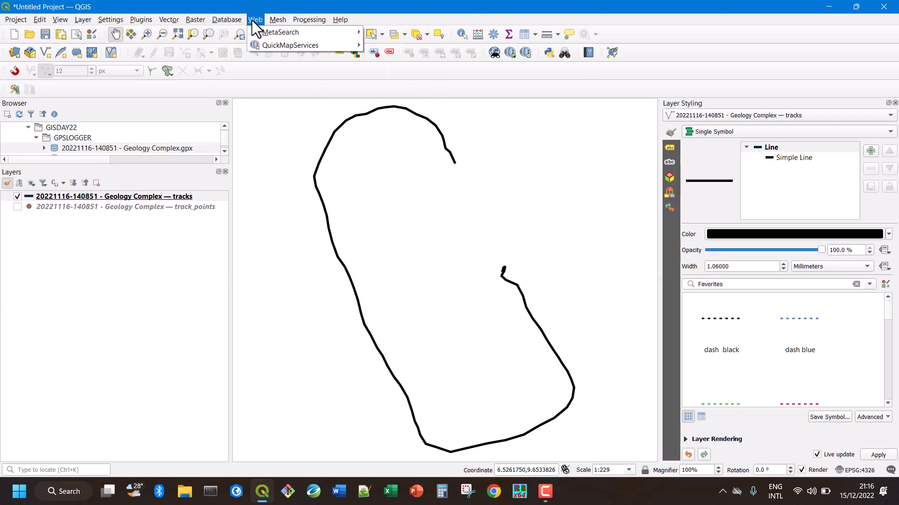
{"action": "mouse_move", "coordinate": [272, 46]}
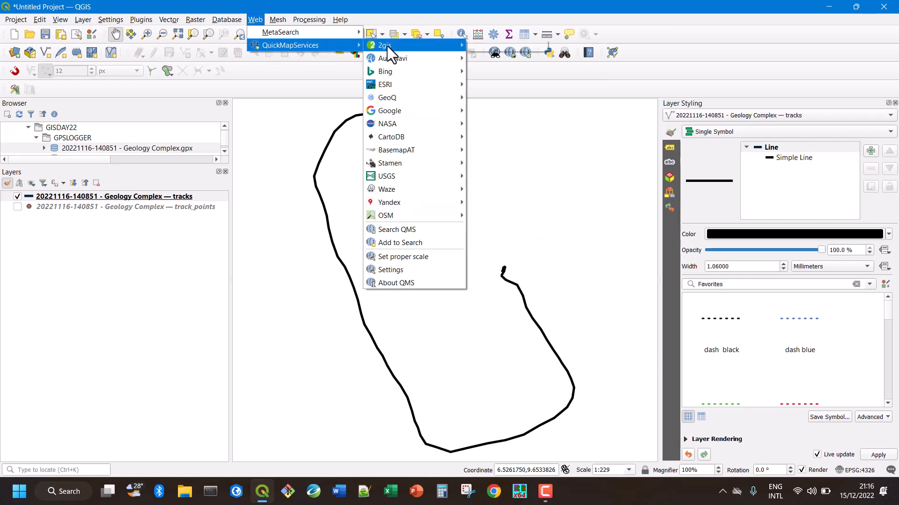
{"action": "left_click", "coordinate": [400, 283]}
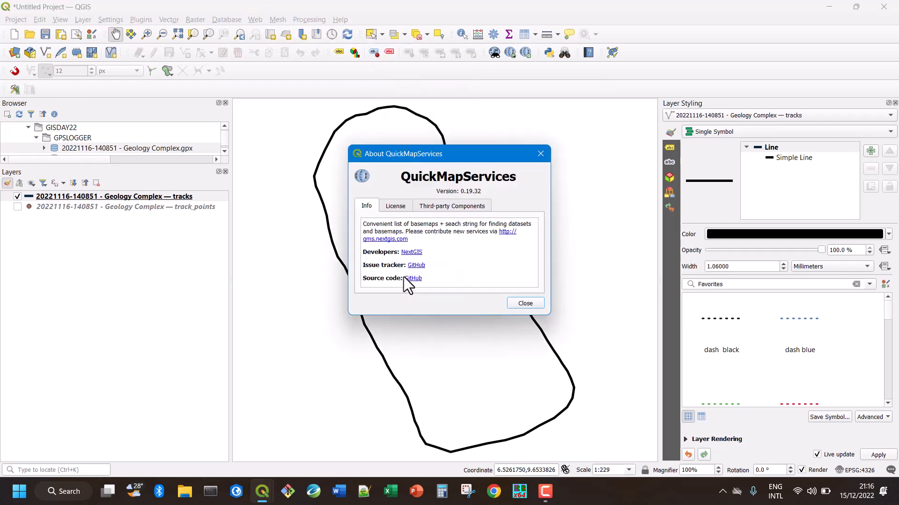
{"action": "left_click", "coordinate": [545, 159]}
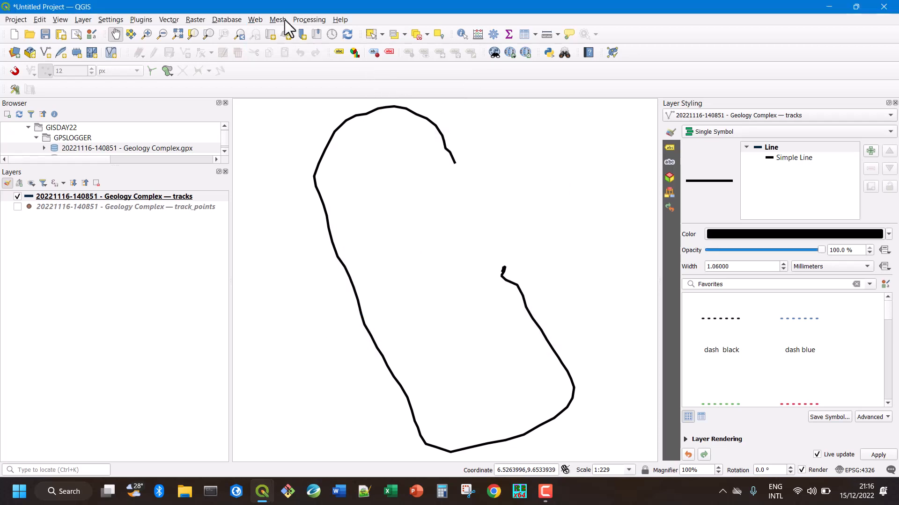
Download the contributed services pack in the QuickMapServices settings and save the settings
{"action": "left_click", "coordinate": [255, 20]}
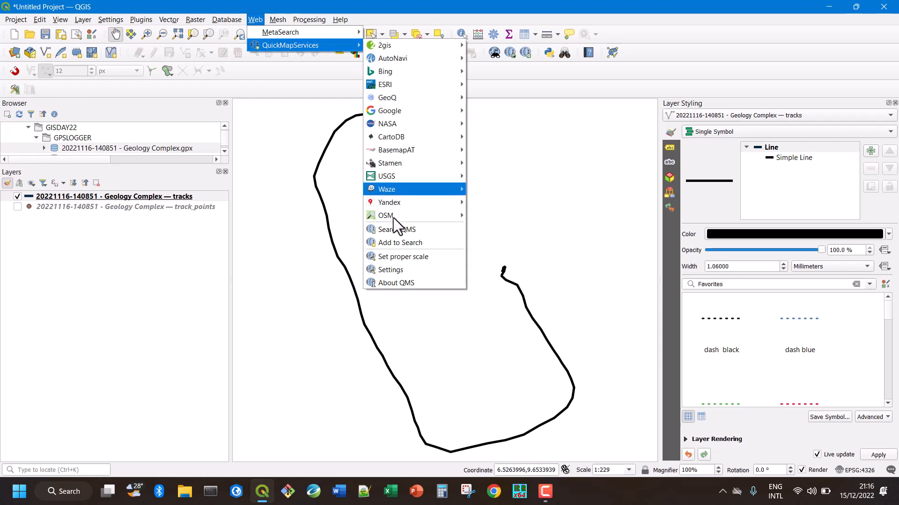
{"action": "left_click", "coordinate": [393, 269]}
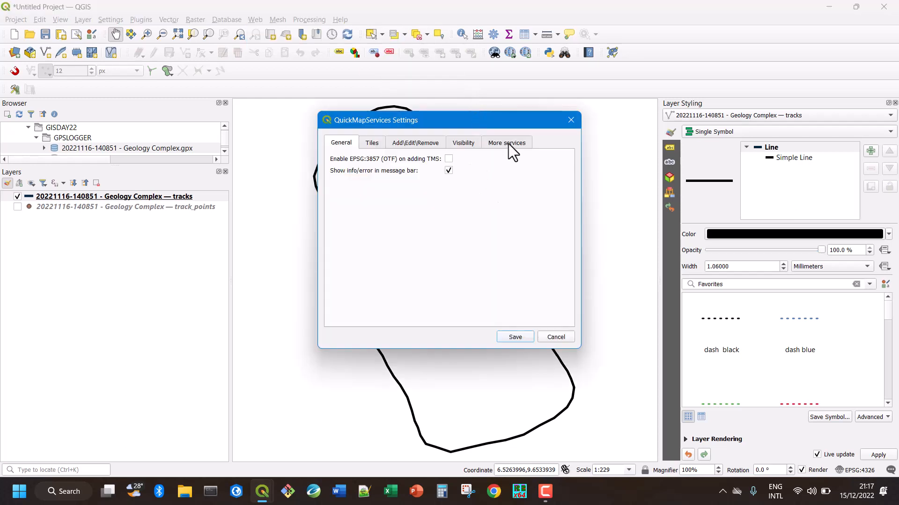
{"action": "left_click", "coordinate": [509, 142]}
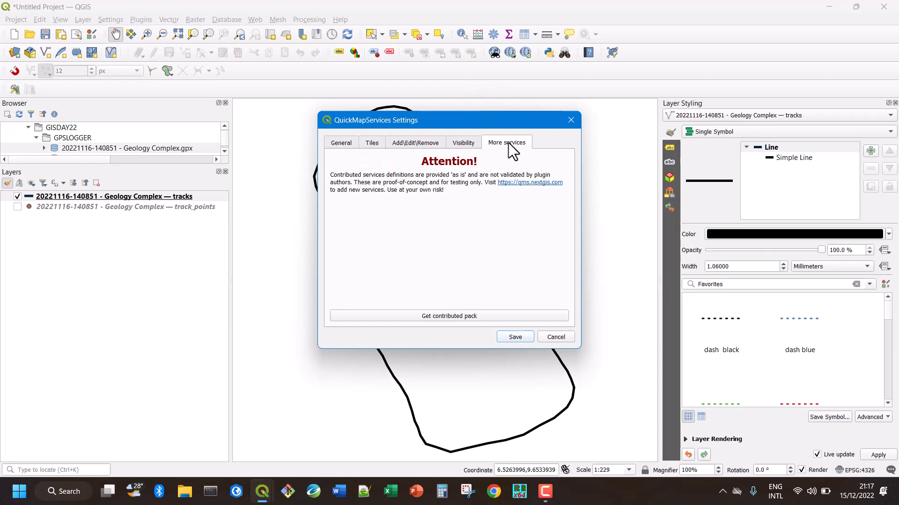
{"action": "left_click", "coordinate": [467, 317]}
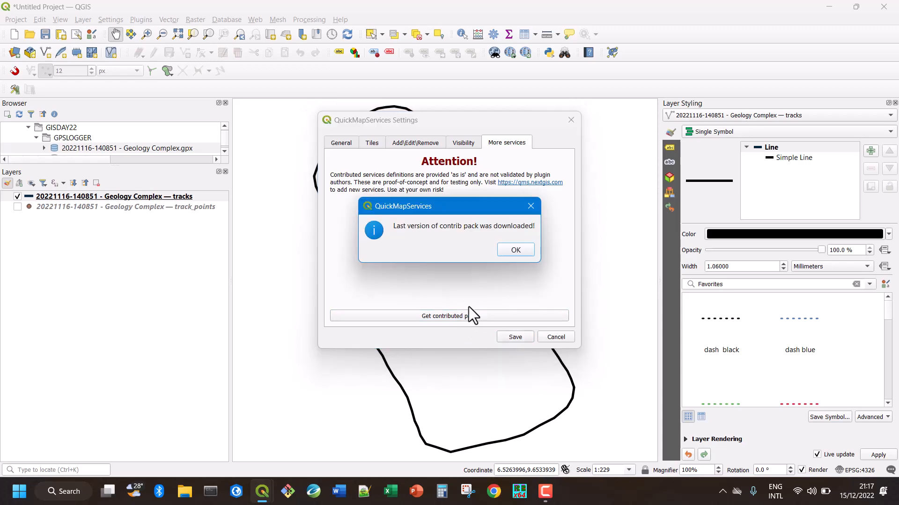
{"action": "left_click", "coordinate": [513, 250]}
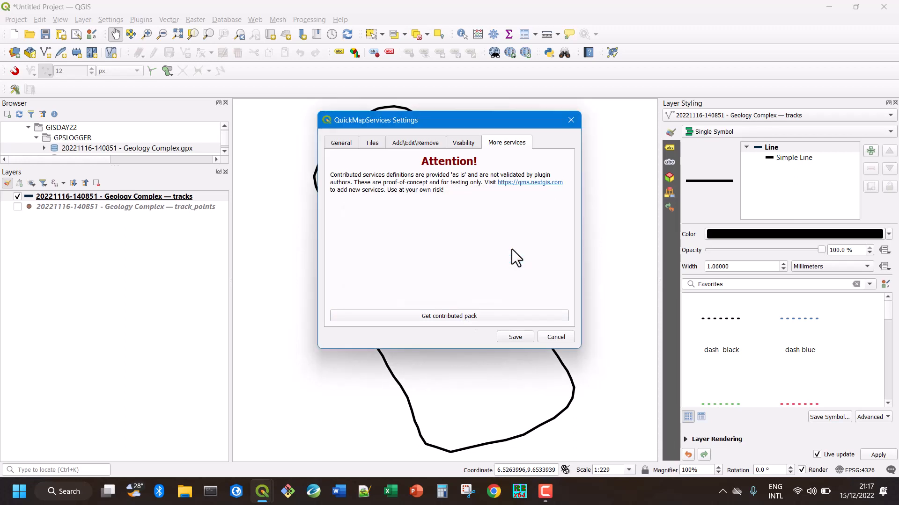
{"action": "left_click", "coordinate": [517, 337]}
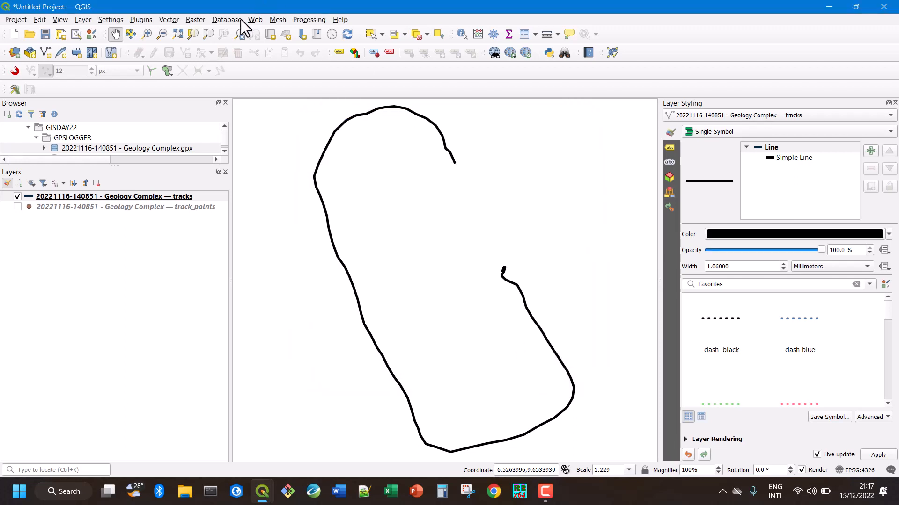
Add the Google Hybrid basemap from QuickMapServices to the project to show the track's surroundings
{"action": "left_click", "coordinate": [256, 19]}
{"action": "mouse_move", "coordinate": [266, 47]}
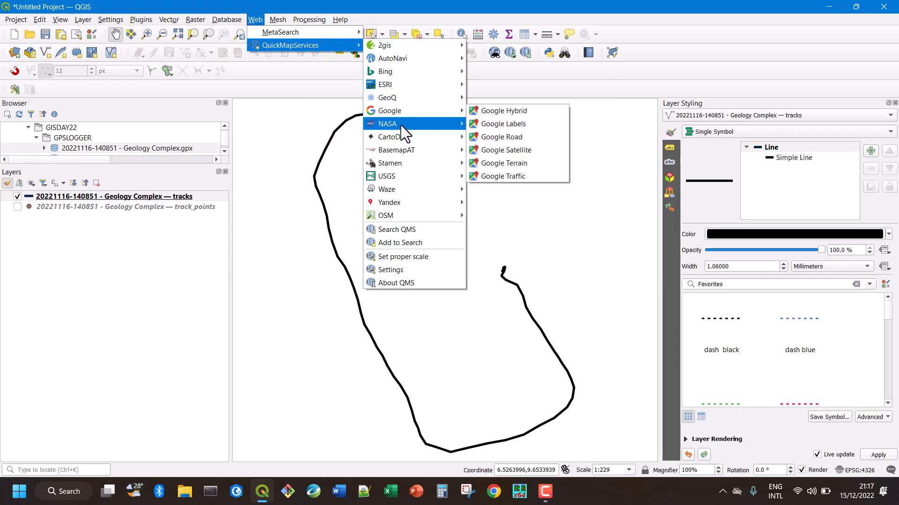
{"action": "mouse_move", "coordinate": [403, 112]}
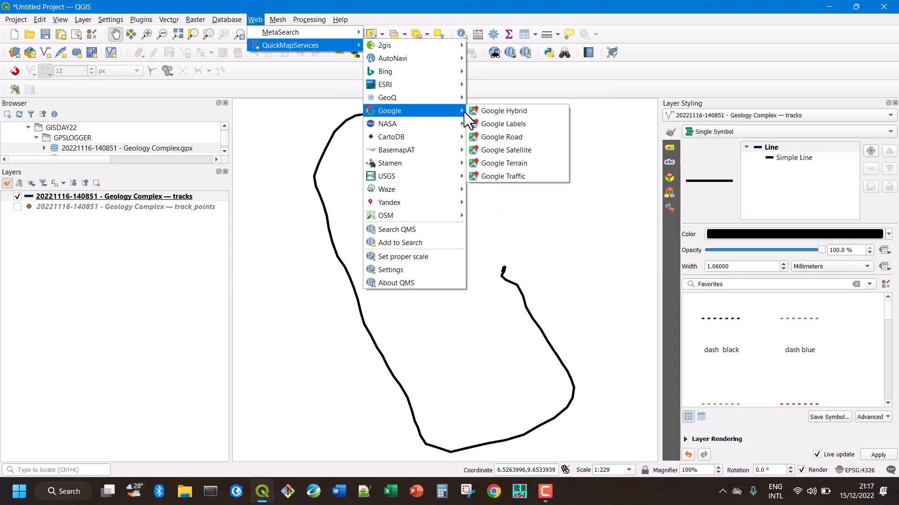
{"action": "left_click", "coordinate": [502, 111]}
{"action": "scroll", "coordinate": [460, 181], "scroll_direction": "down", "scroll_amount": 3}
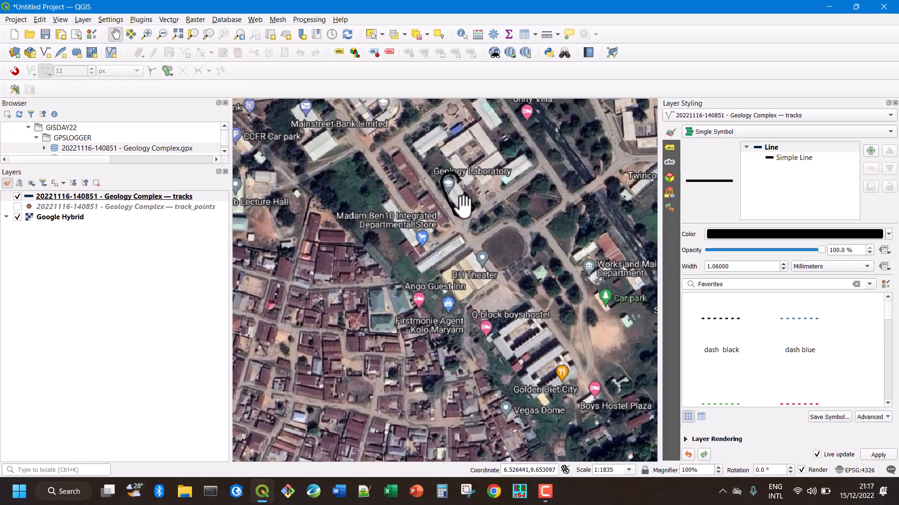
Change the tracks line symbol's color to red so it stands out around the Geology Laboratory building
{"action": "scroll", "coordinate": [463, 201], "scroll_direction": "up", "scroll_amount": 1}
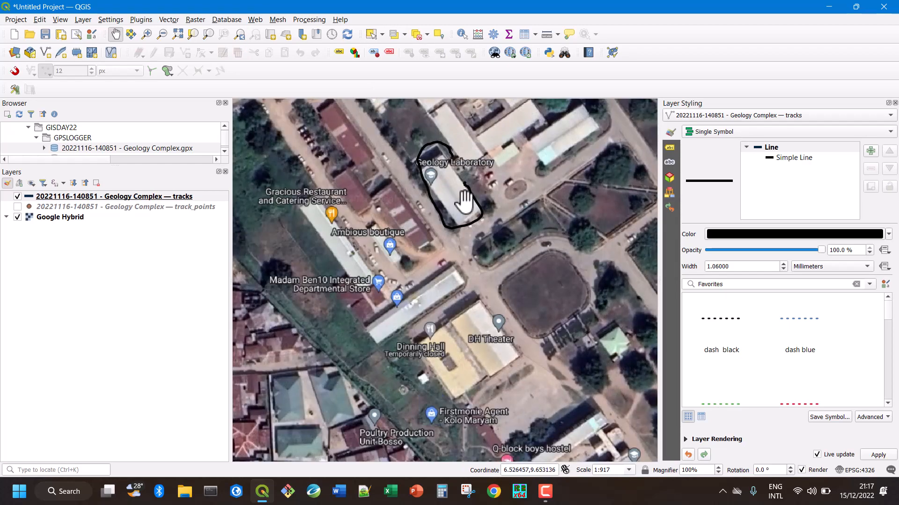
{"action": "scroll", "coordinate": [462, 199], "scroll_direction": "up", "scroll_amount": 1}
{"action": "left_click_drag", "start_coordinate": [440, 187], "coordinate": [448, 233]}
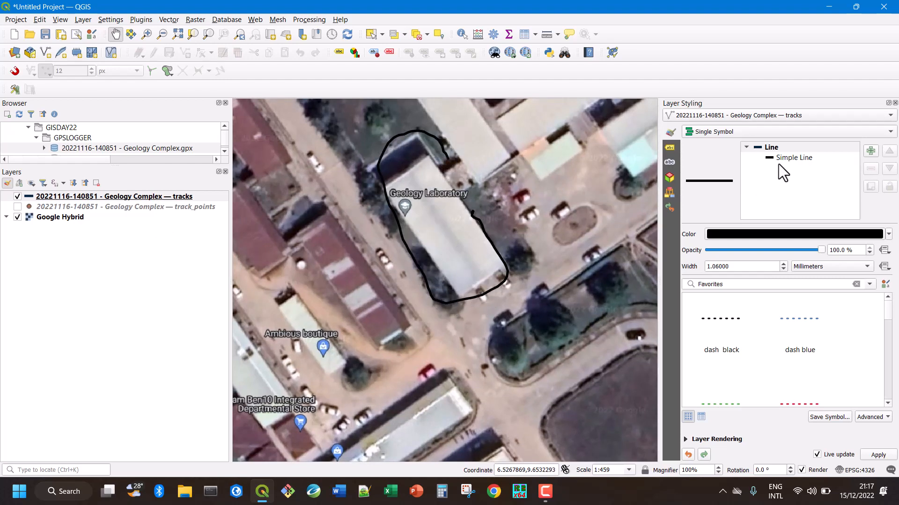
{"action": "left_click", "coordinate": [888, 234]}
{"action": "left_click", "coordinate": [801, 188]}
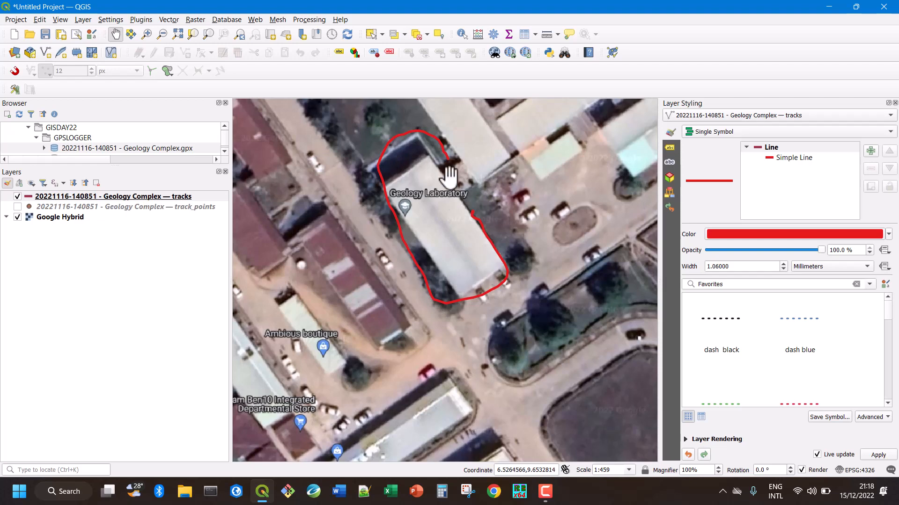
Export the tracks layer as an ESRI Shapefile named test in the GISDAY22 folder, using the EPSG:4326 - WGS 84 CRS
{"action": "left_click", "coordinate": [111, 199]}
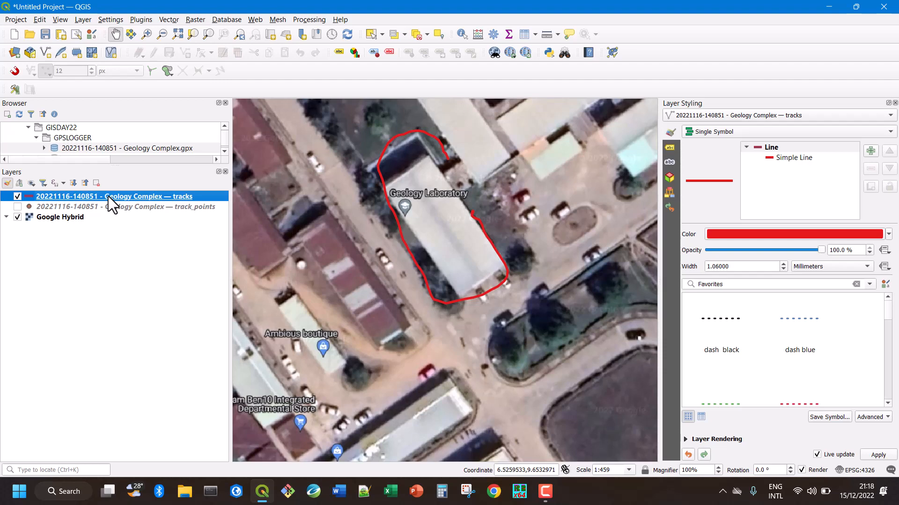
{"action": "right_click", "coordinate": [111, 204]}
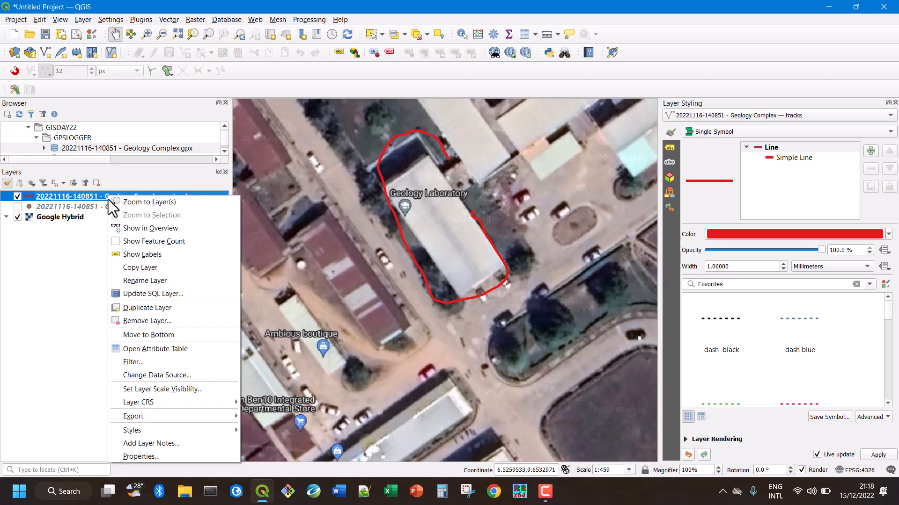
{"action": "mouse_move", "coordinate": [156, 418]}
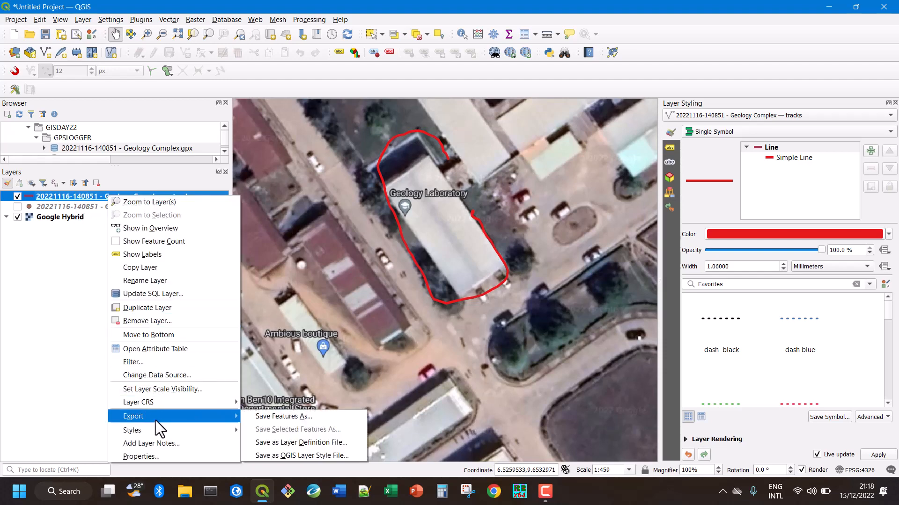
{"action": "left_click", "coordinate": [279, 414]}
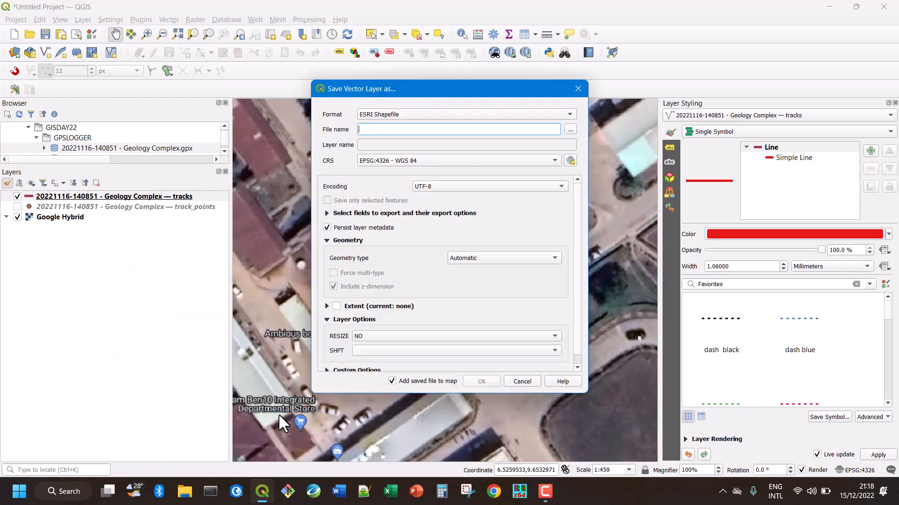
{"action": "left_click", "coordinate": [514, 114]}
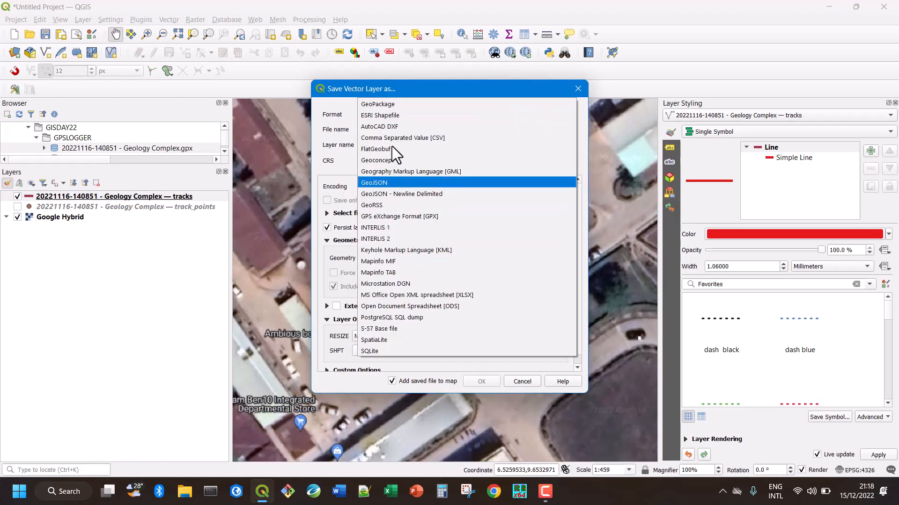
{"action": "left_click", "coordinate": [402, 115]}
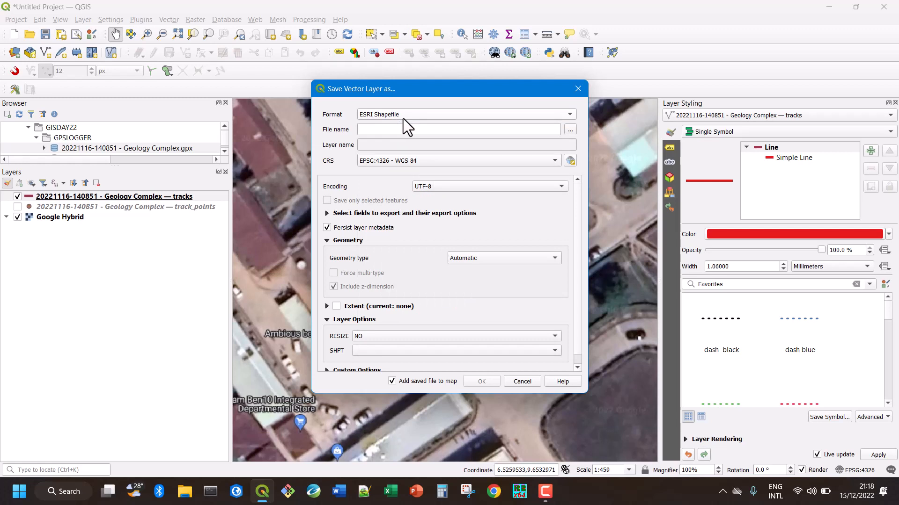
{"action": "left_click", "coordinate": [570, 130]}
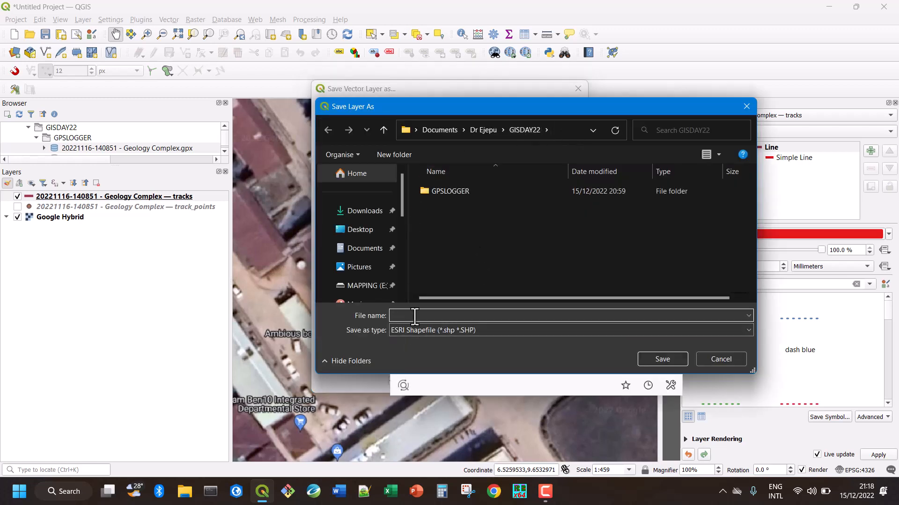
{"action": "type", "text": "test"}
{"action": "left_click", "coordinate": [643, 356]}
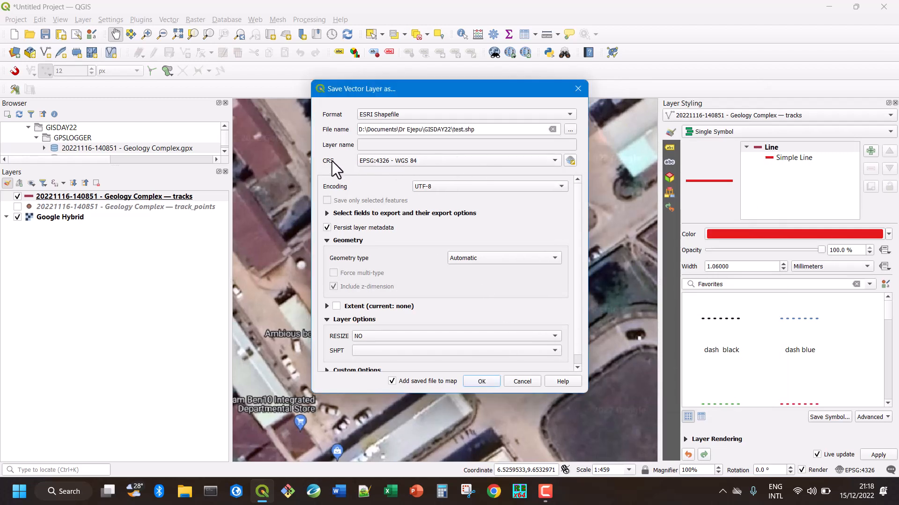
{"action": "left_click", "coordinate": [534, 162]}
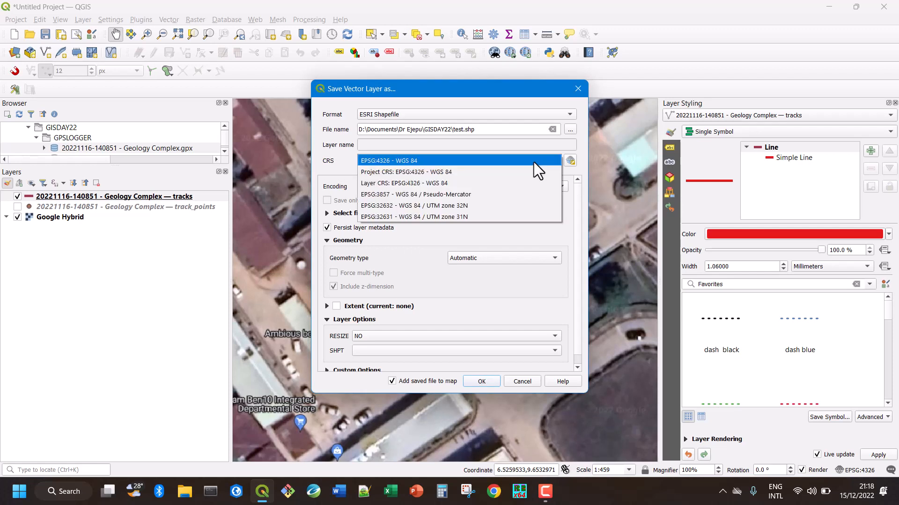
{"action": "left_click", "coordinate": [440, 162]}
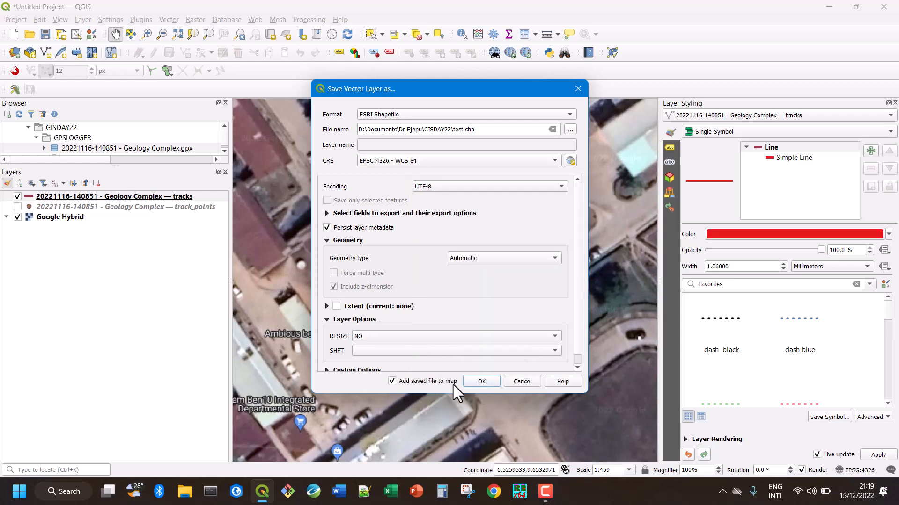
{"action": "left_click", "coordinate": [479, 380]}
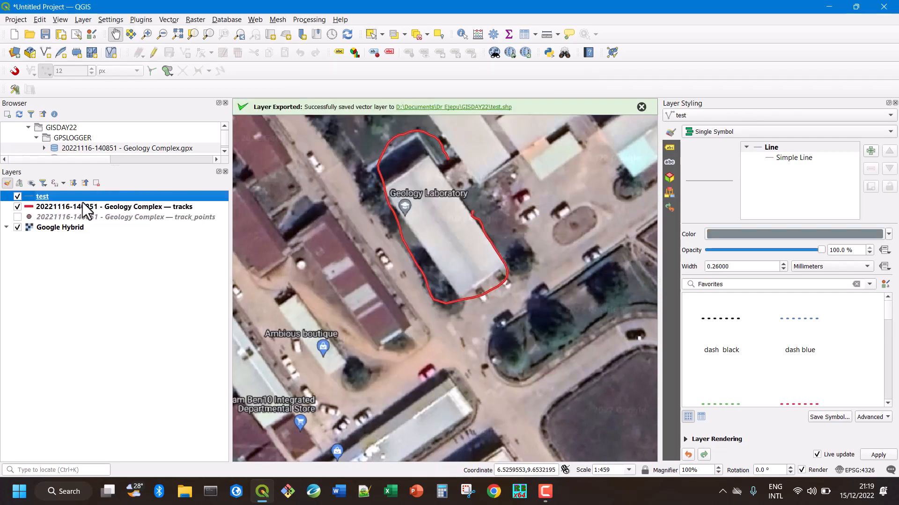
Hide the original tracks layer and give the test layer's simple line a black color and 0.86 mm stroke width
{"action": "left_click", "coordinate": [17, 207]}
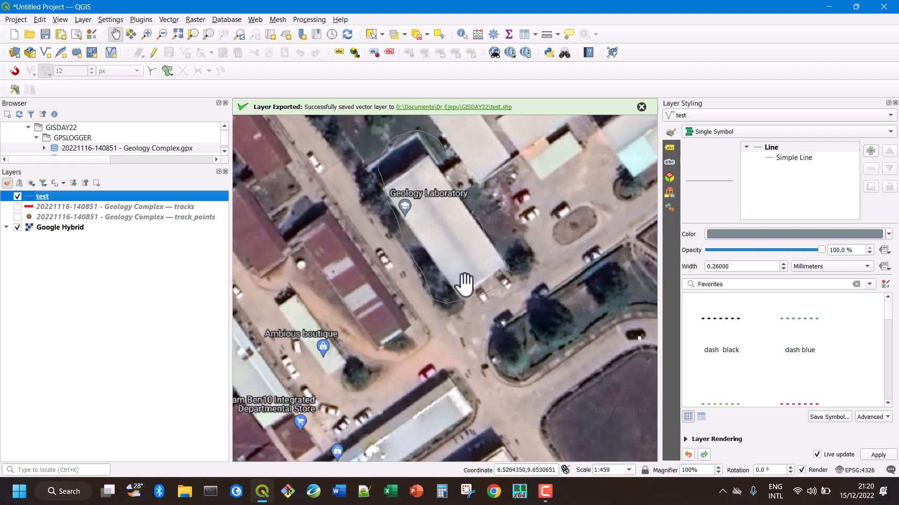
{"action": "left_click", "coordinate": [790, 158]}
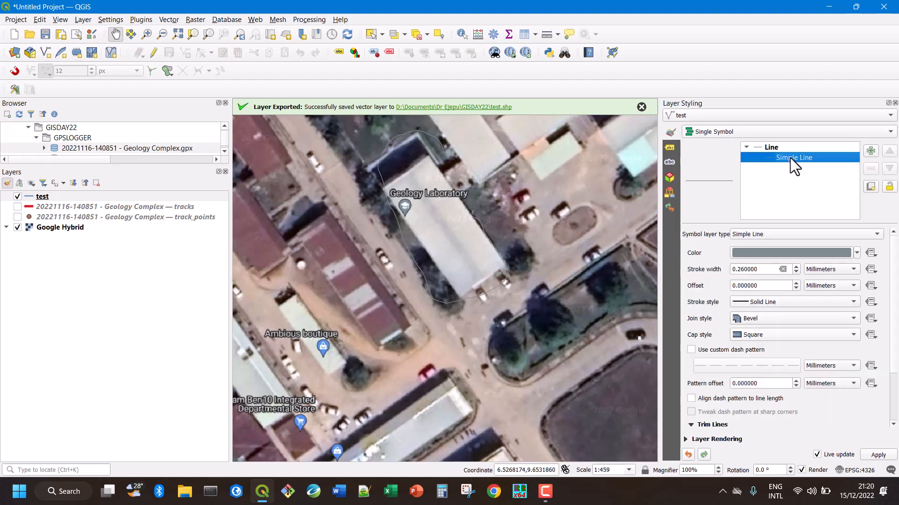
{"action": "left_click", "coordinate": [869, 235]}
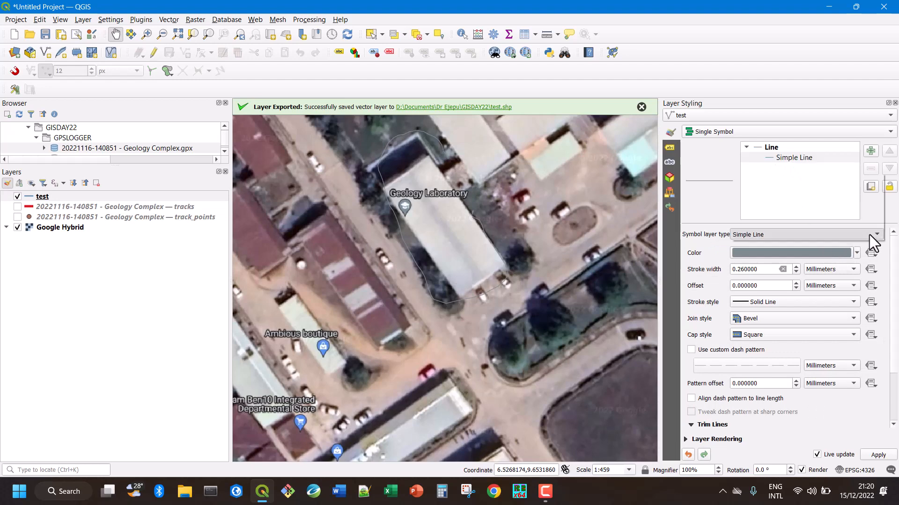
{"action": "left_click", "coordinate": [869, 234]}
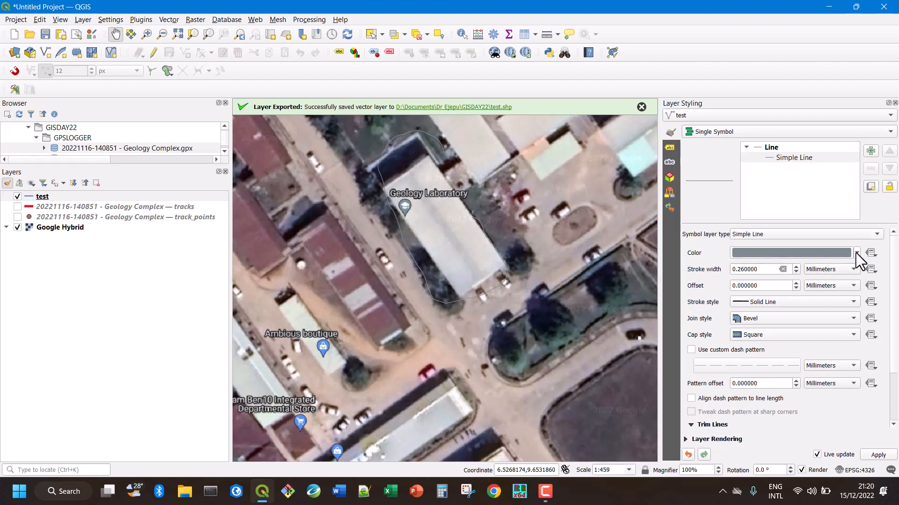
{"action": "left_click", "coordinate": [856, 253]}
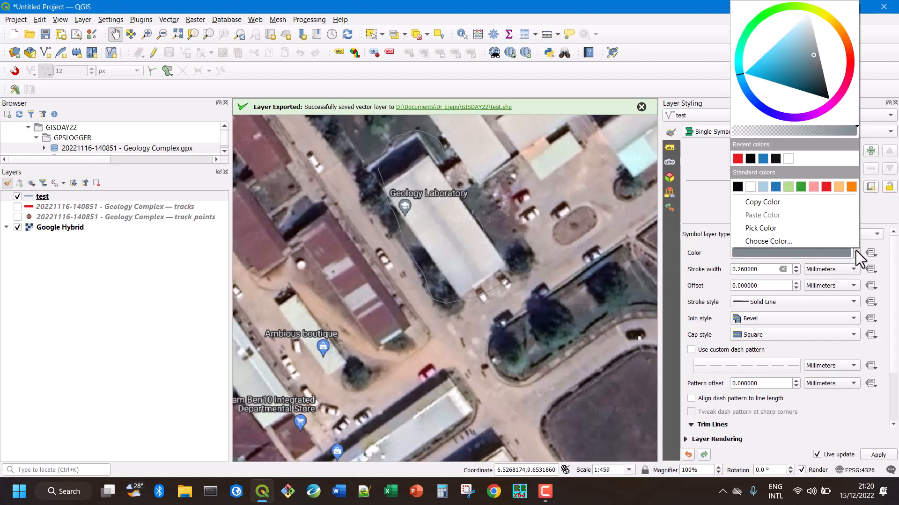
{"action": "left_click", "coordinate": [775, 159]}
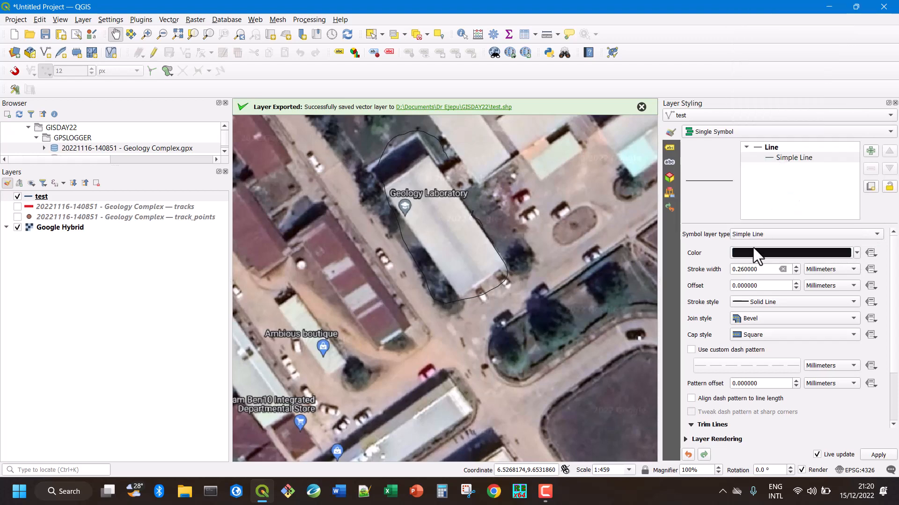
{"action": "left_click", "coordinate": [795, 266]}
{"action": "left_click", "coordinate": [795, 266]}
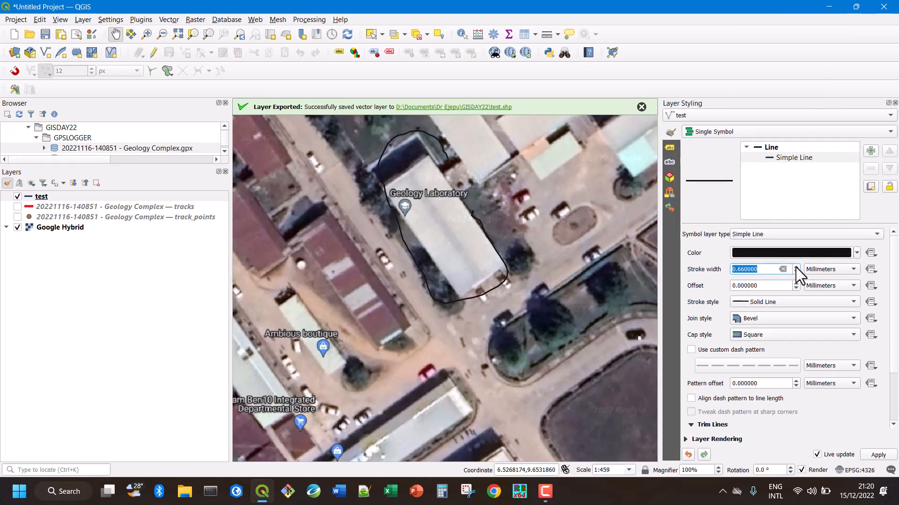
{"action": "left_click", "coordinate": [795, 267]}
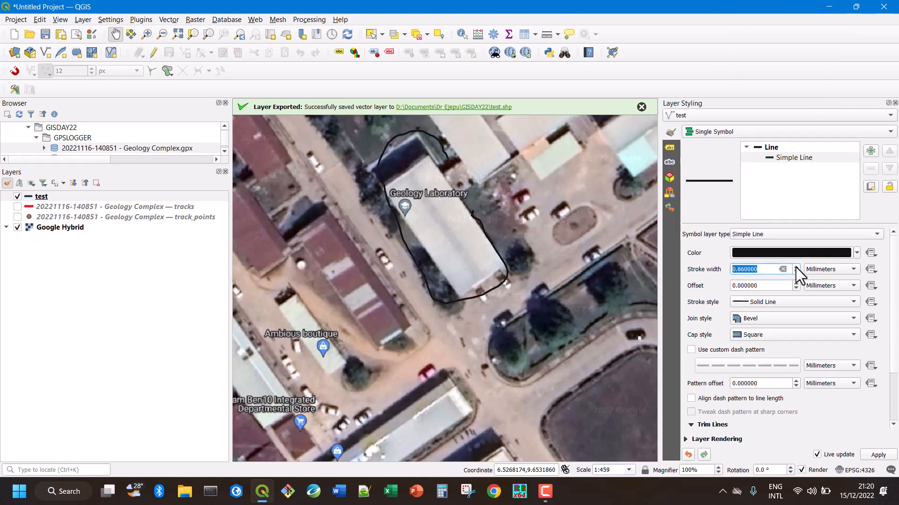
Change the color of the test layer's simple line to red from the standard colors
{"action": "left_click", "coordinate": [850, 252]}
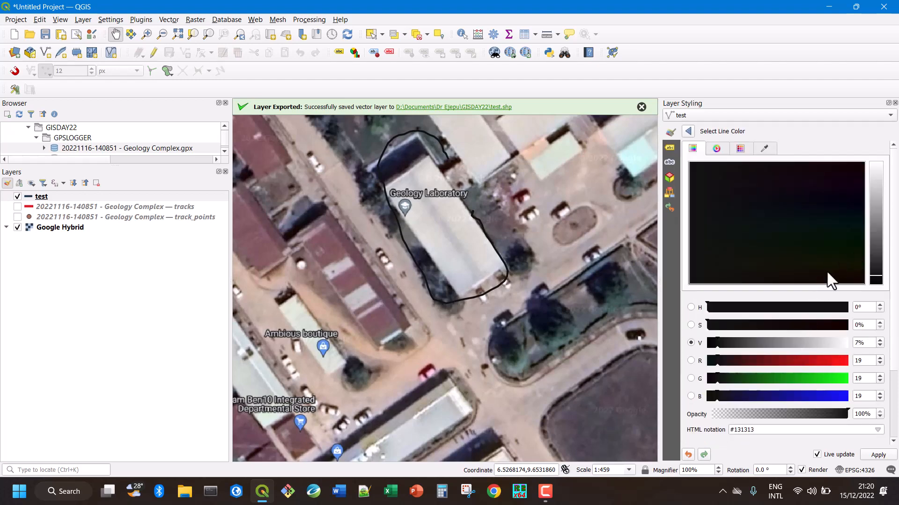
{"action": "left_click", "coordinate": [686, 116]}
{"action": "left_click", "coordinate": [770, 117]}
{"action": "left_click", "coordinate": [688, 131]}
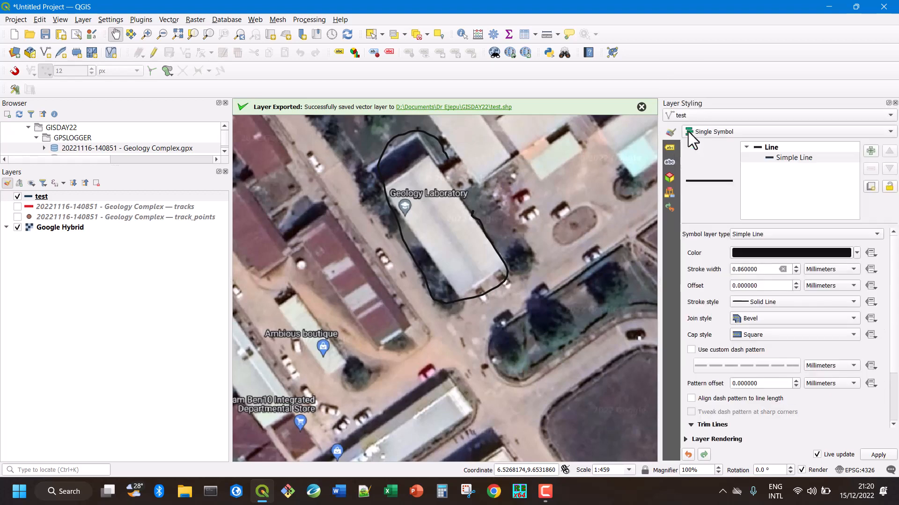
{"action": "left_click", "coordinate": [784, 159]}
{"action": "left_click", "coordinate": [857, 252]}
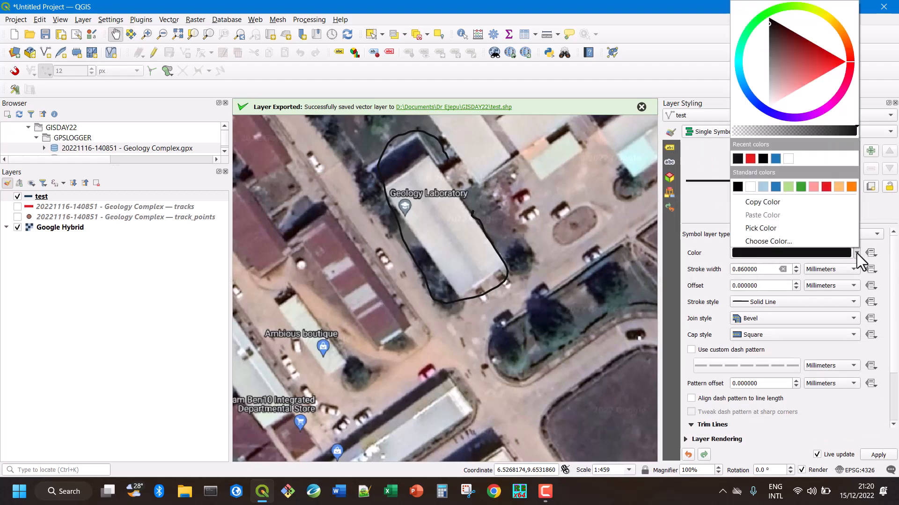
{"action": "left_click", "coordinate": [826, 186]}
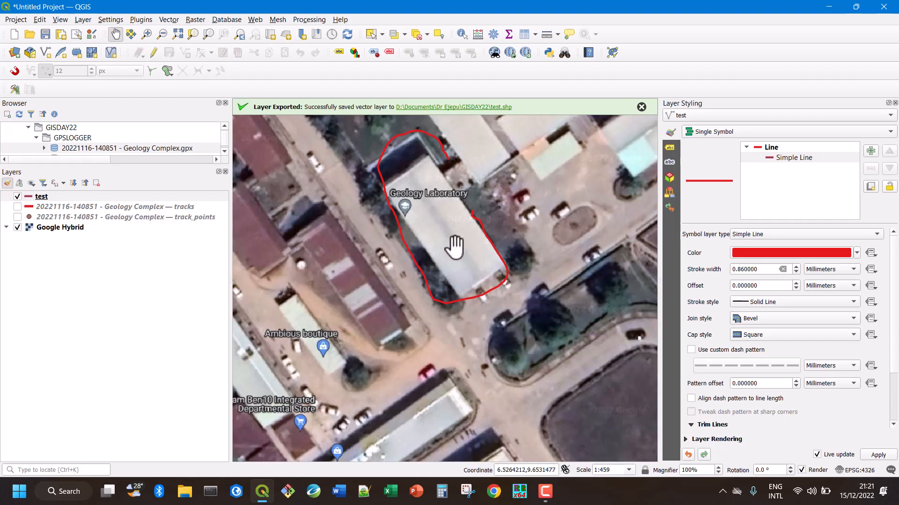
{"action": "left_click", "coordinate": [42, 199]}
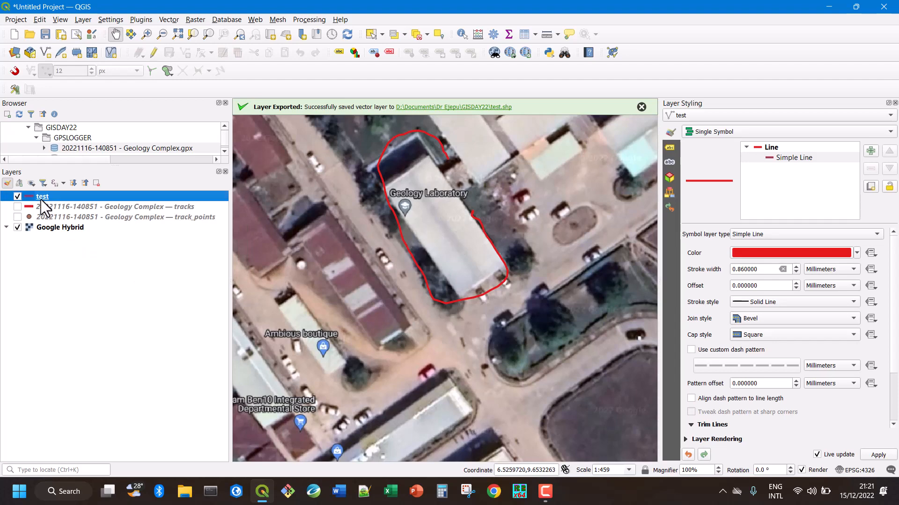
{"action": "left_click", "coordinate": [153, 52]}
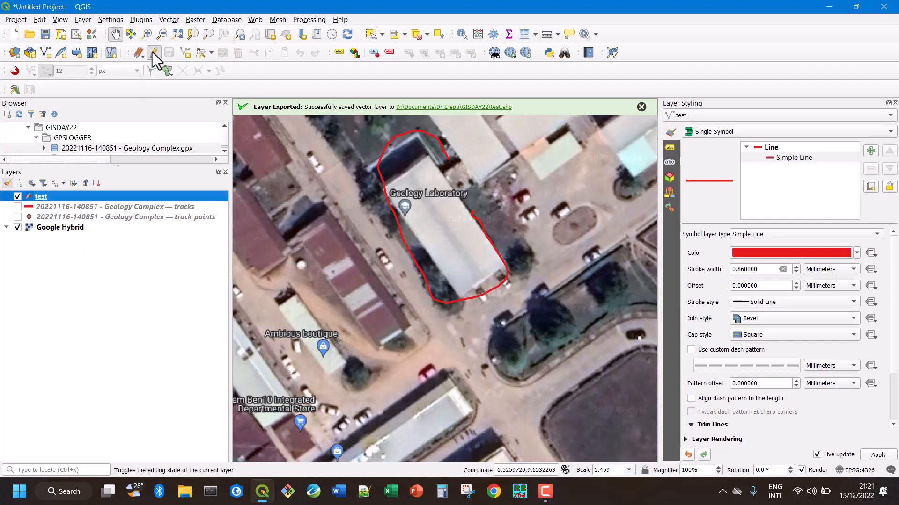
{"action": "left_click", "coordinate": [201, 53]}
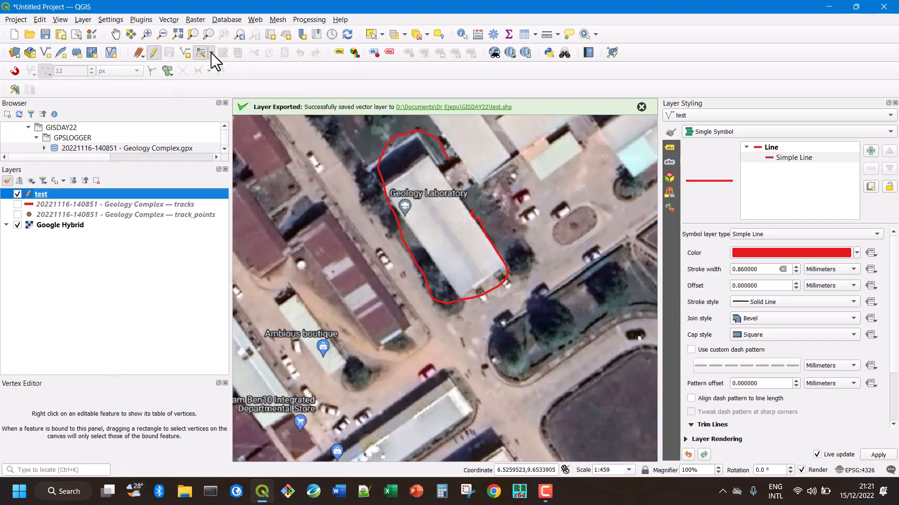
{"action": "left_click", "coordinate": [153, 52]}
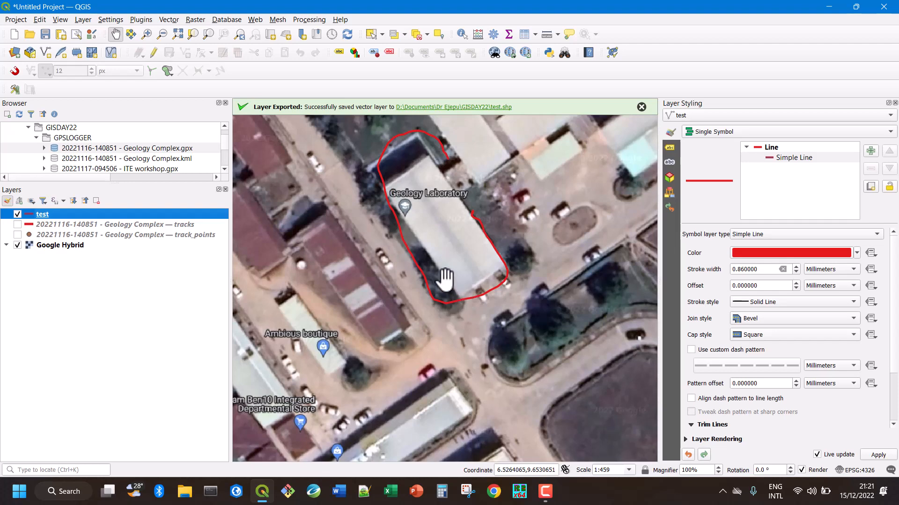
Start a new shapefile layer with the file name geology_complex_building in the GISDAY22 folder
{"action": "left_click", "coordinate": [82, 20]}
{"action": "mouse_move", "coordinate": [98, 44]}
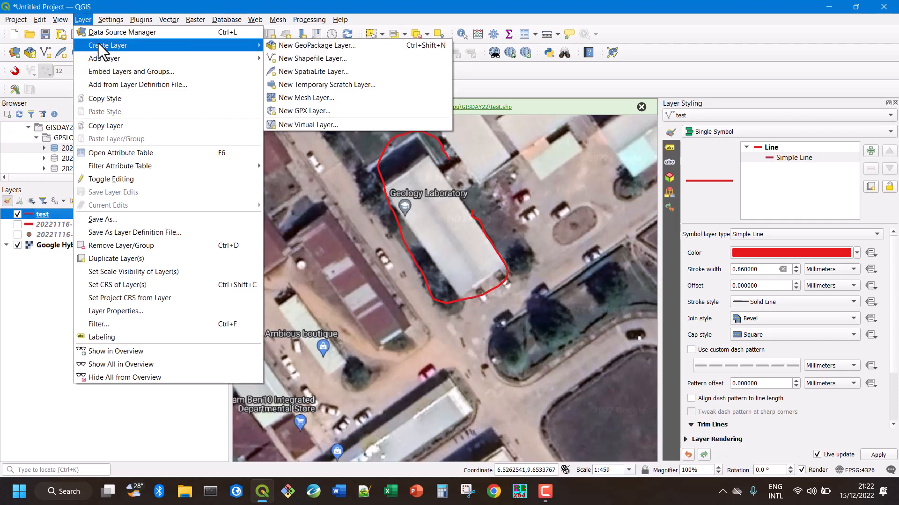
{"action": "left_click", "coordinate": [325, 59]}
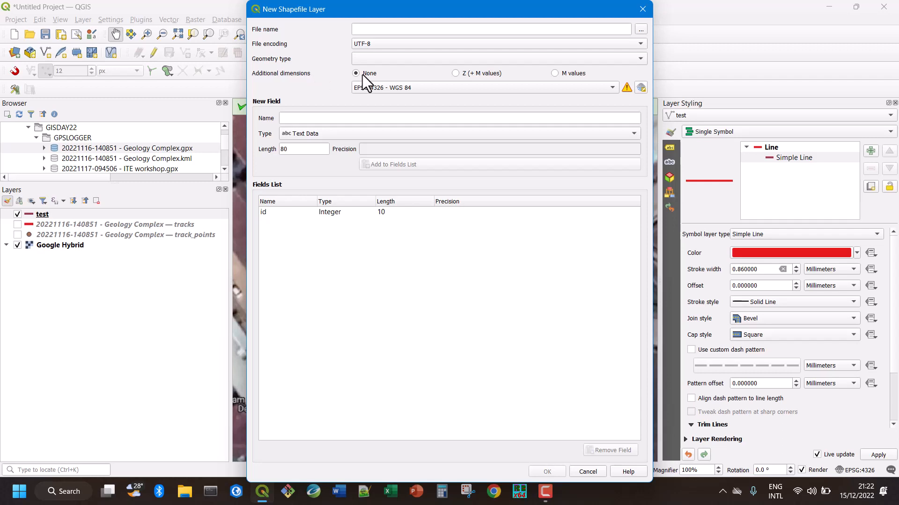
{"action": "left_click", "coordinate": [640, 31]}
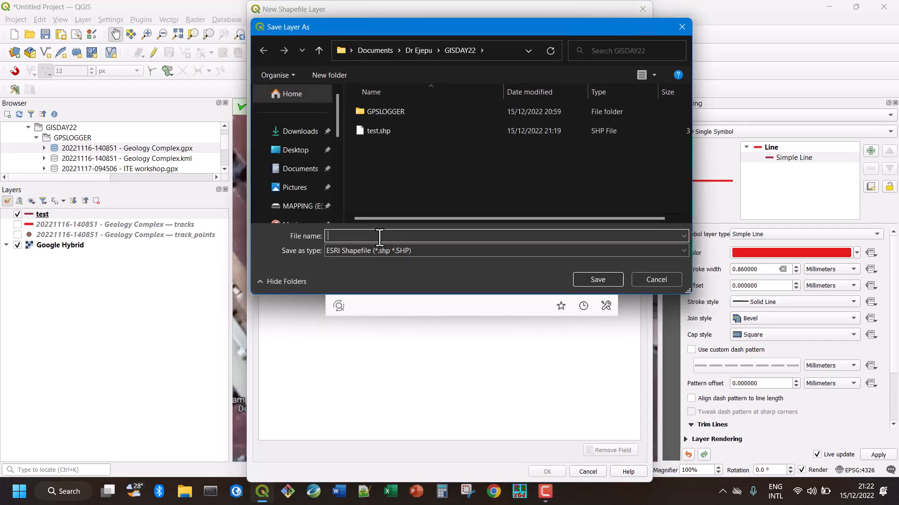
{"action": "type", "text": "geology_complex_building"}
{"action": "left_click", "coordinate": [594, 282]}
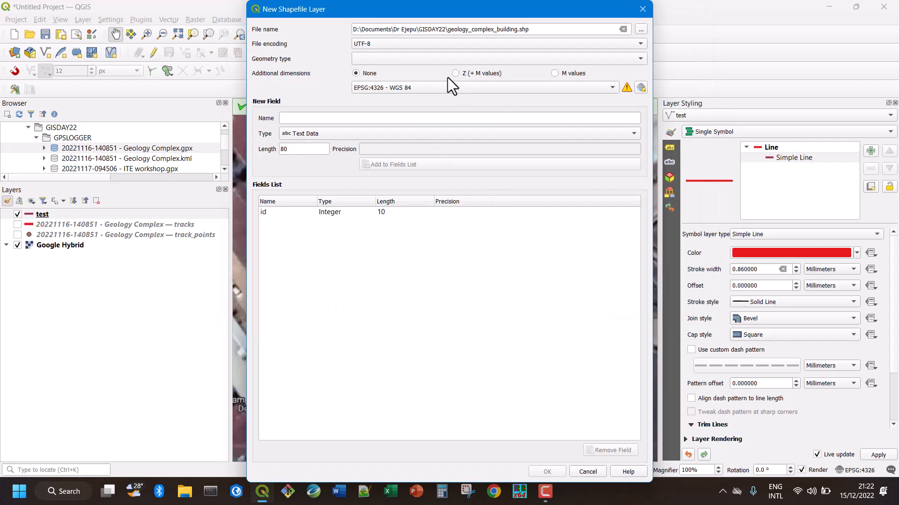
Set the new shapefile's geometry type to Polygon and its CRS to EPSG:4326 - WGS 84
{"action": "left_click", "coordinate": [641, 58]}
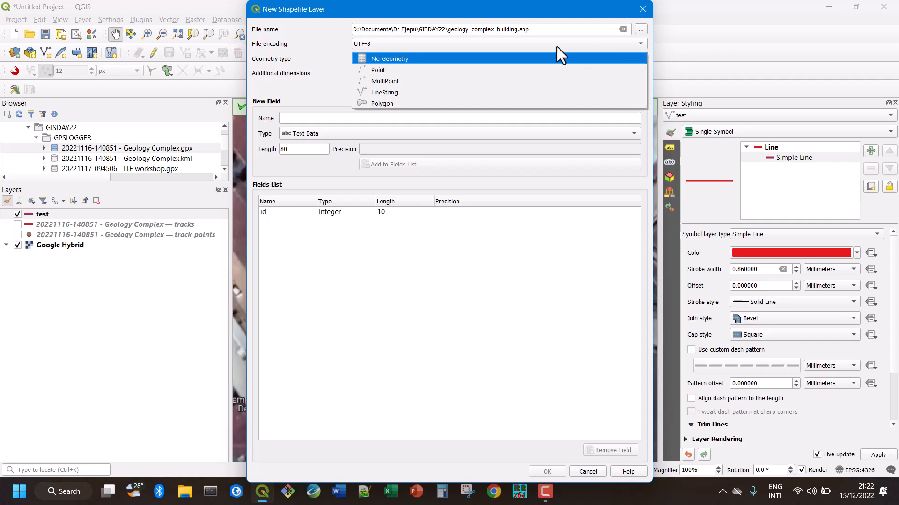
{"action": "left_click", "coordinate": [394, 104]}
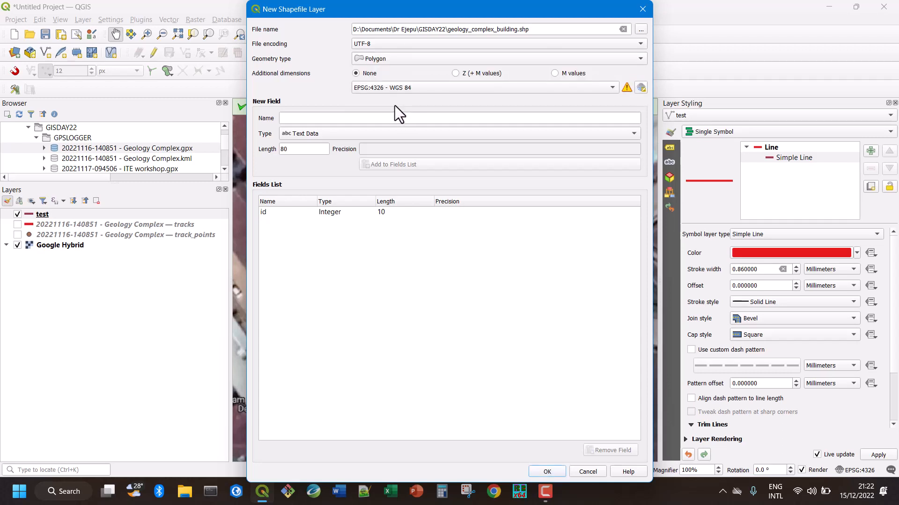
{"action": "left_click", "coordinate": [613, 88]}
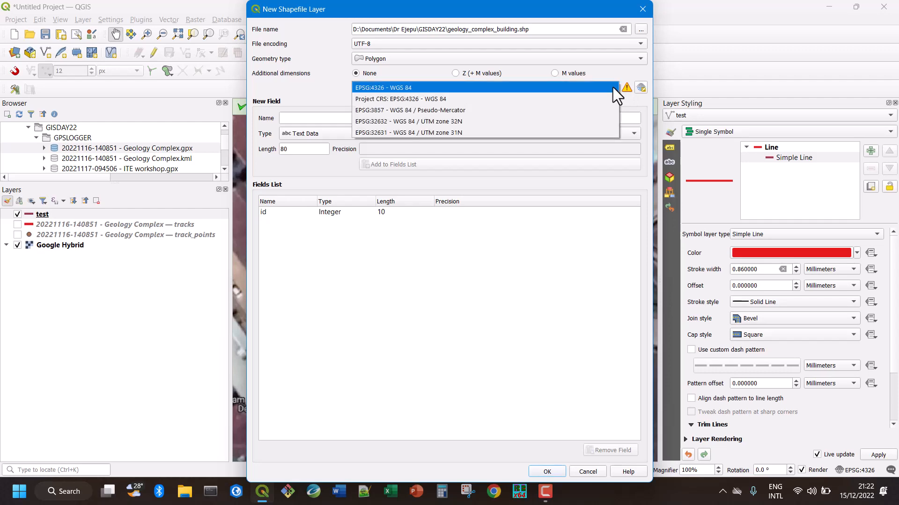
{"action": "left_click", "coordinate": [401, 88]}
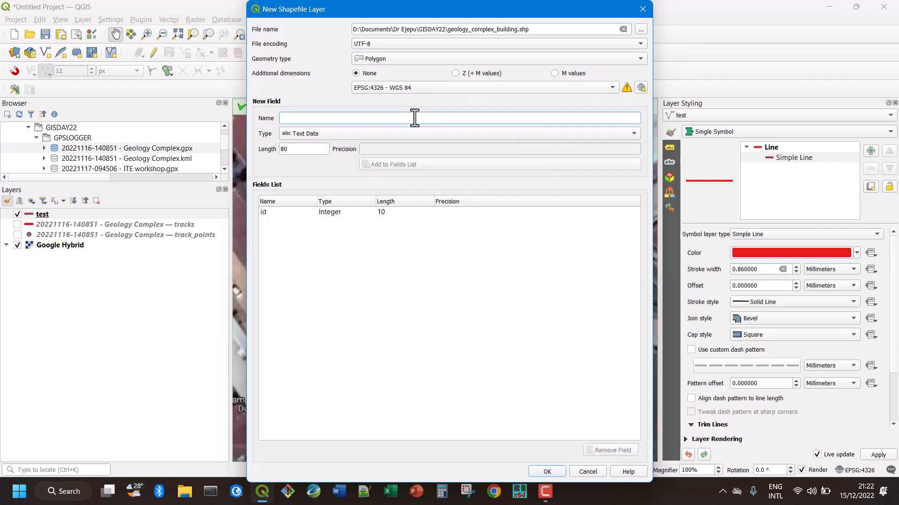
Add a Text Data field called name with length 80 to the fields list and create the shapefile layer
{"action": "type", "text": "name"}
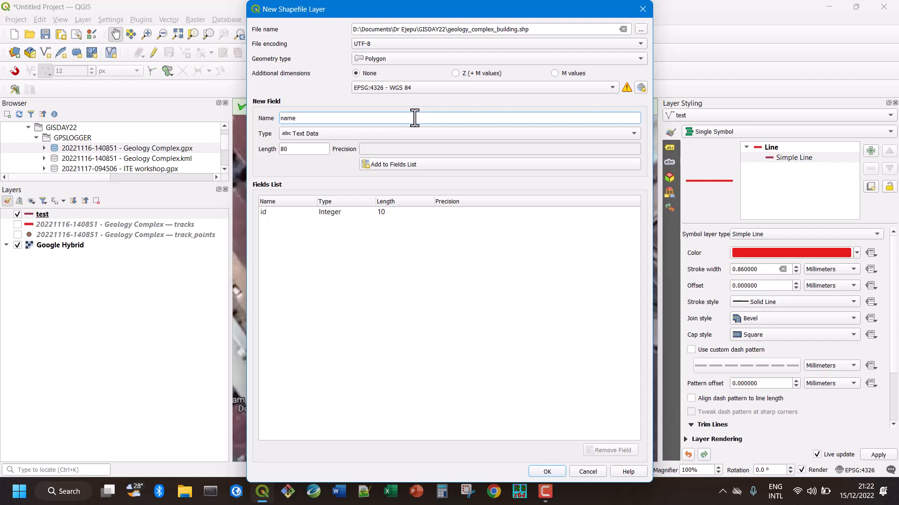
{"action": "left_click", "coordinate": [373, 136]}
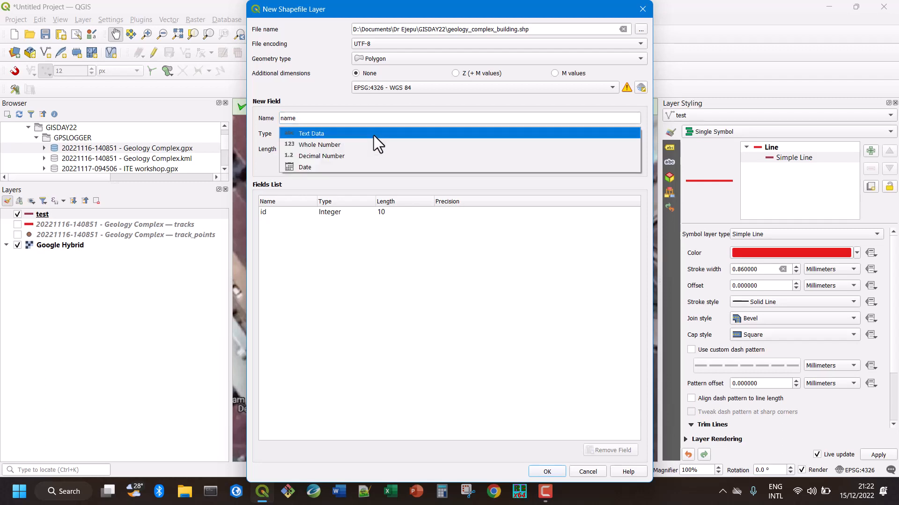
{"action": "left_click", "coordinate": [373, 135]}
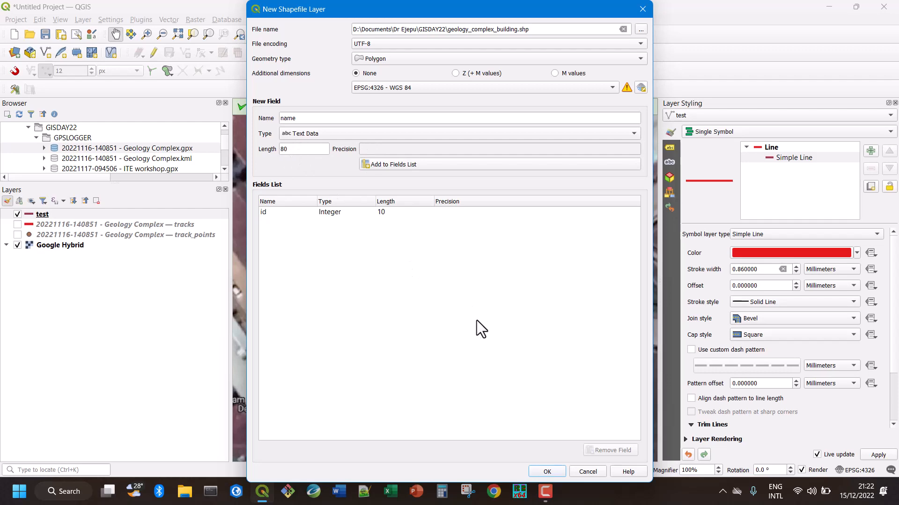
{"action": "left_click", "coordinate": [405, 165]}
{"action": "left_click", "coordinate": [546, 472]}
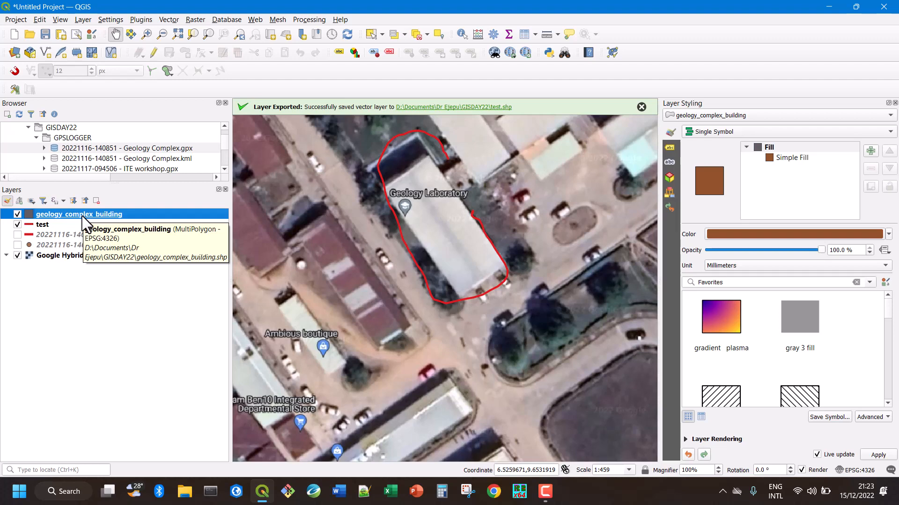
Hide the test layer and turn on editing for the geology_complex_building layer
{"action": "left_click", "coordinate": [17, 225]}
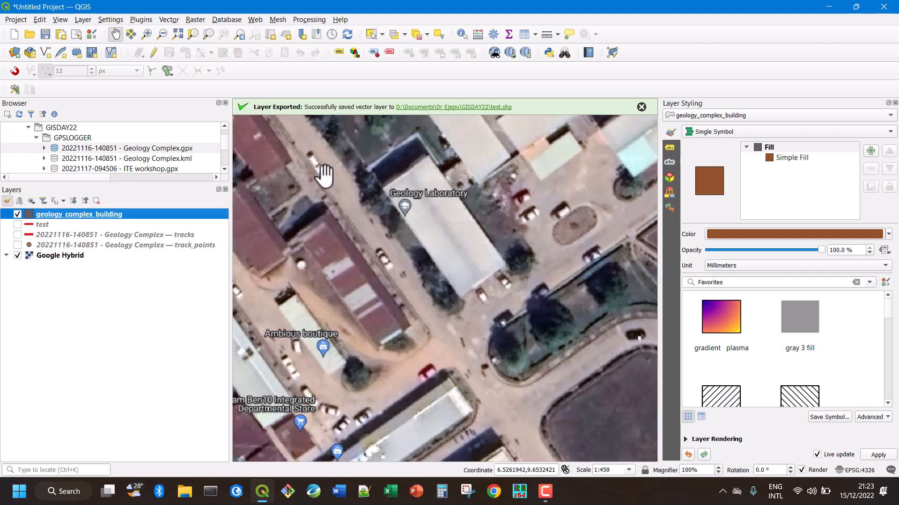
{"action": "right_click", "coordinate": [59, 215]}
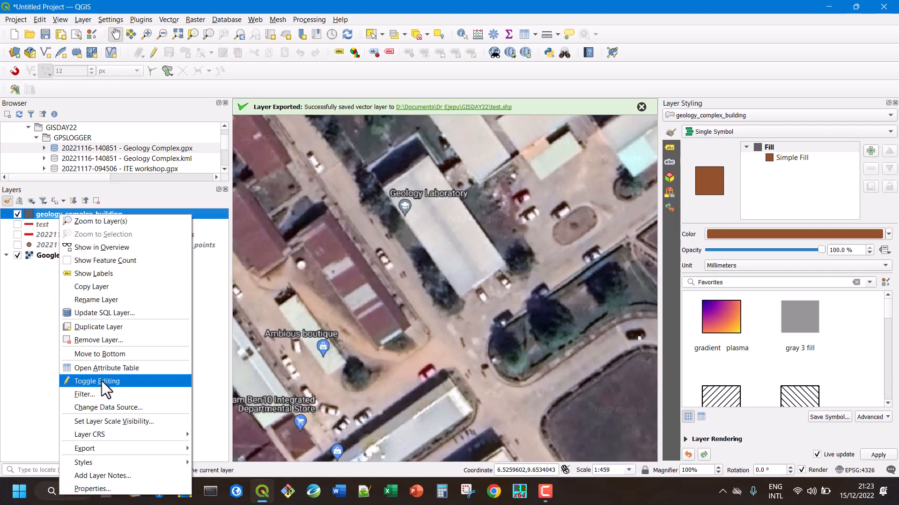
{"action": "left_click", "coordinate": [152, 53]}
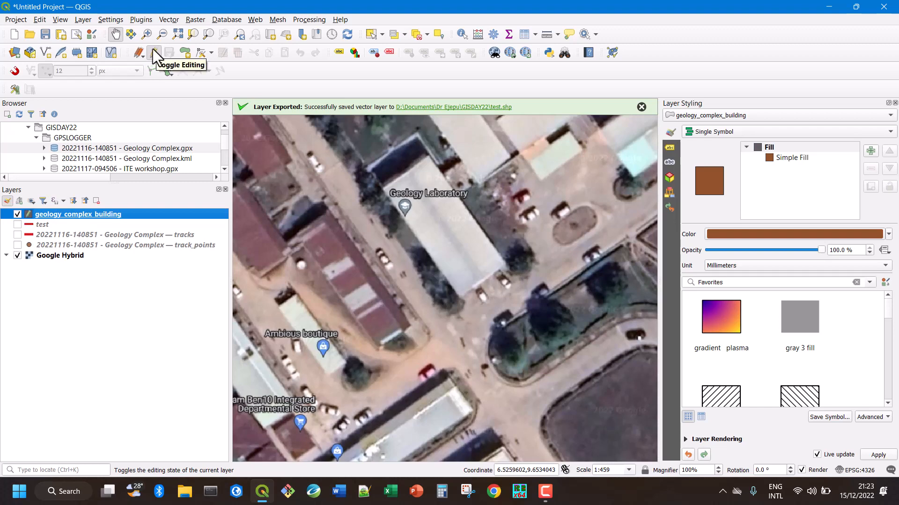
Enable snapping in Advanced Configuration mode and check the list of layers available for snapping
{"action": "left_click", "coordinate": [16, 73]}
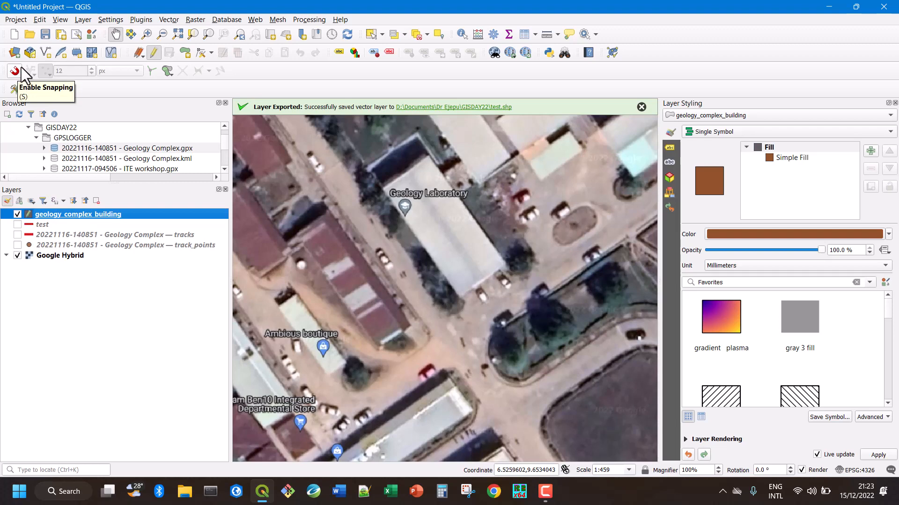
{"action": "left_click", "coordinate": [15, 72]}
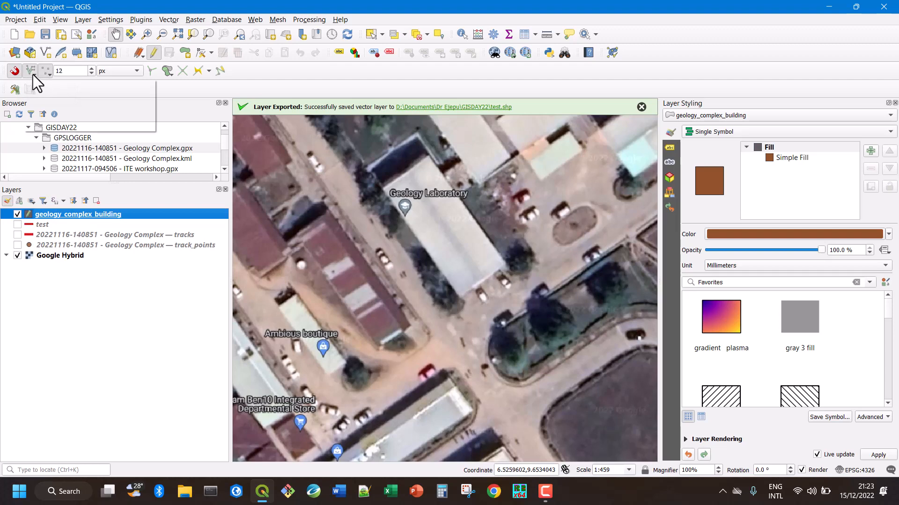
{"action": "left_click", "coordinate": [33, 74]}
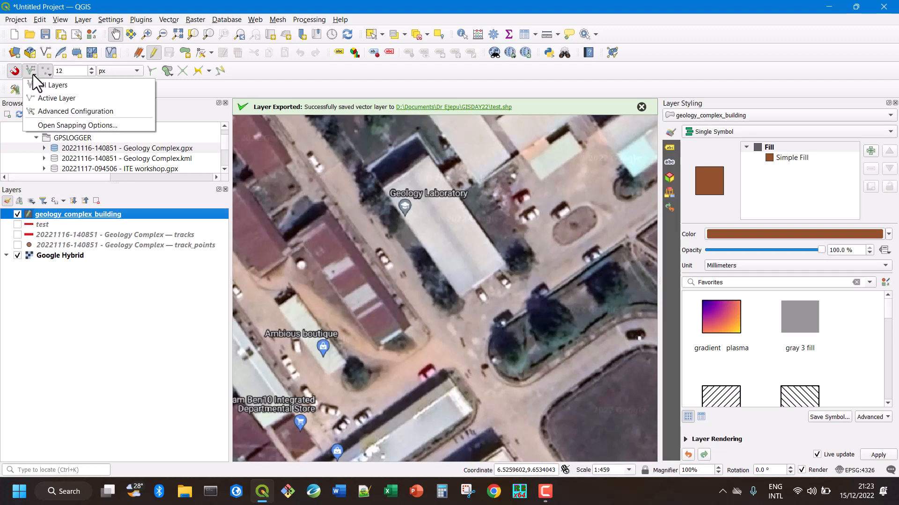
{"action": "left_click", "coordinate": [84, 112]}
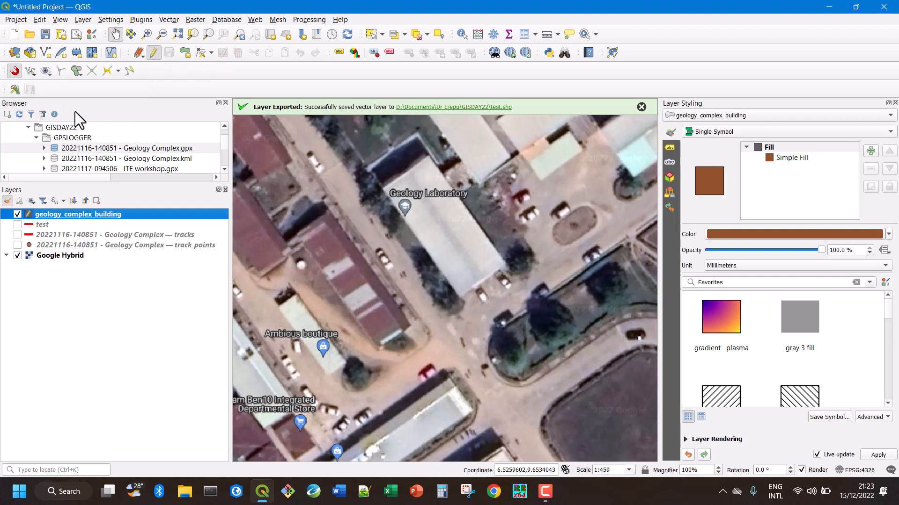
{"action": "left_click", "coordinate": [28, 72]}
{"action": "left_click", "coordinate": [46, 71]}
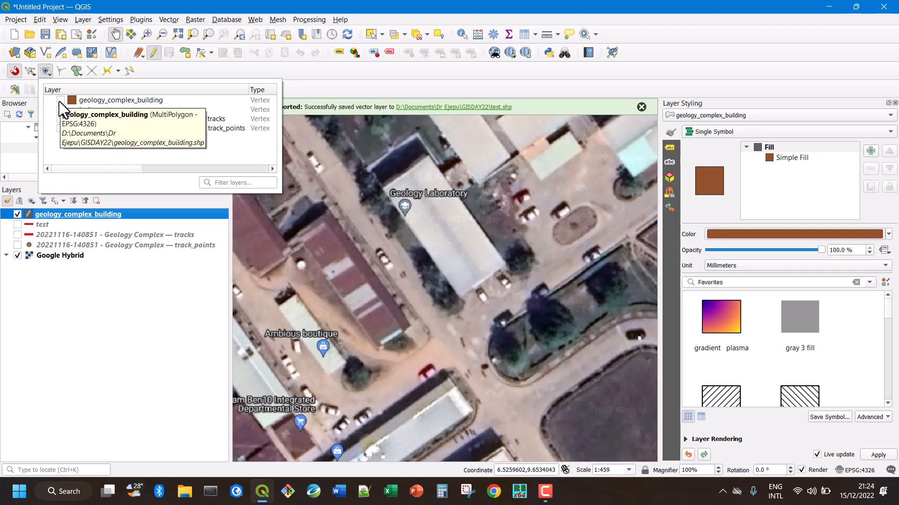
{"action": "left_click", "coordinate": [163, 77]}
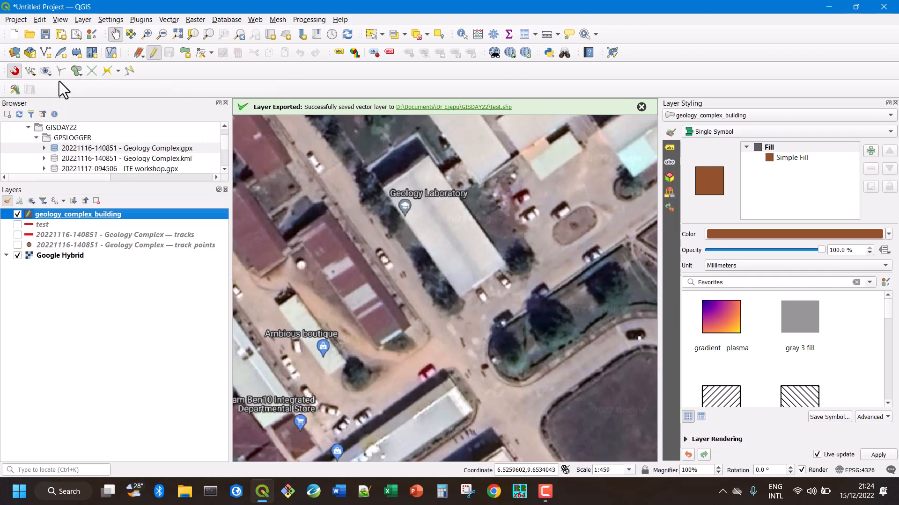
In the project snapping settings, keep Advanced Configuration, set scale dependency to Per layer and enable snapping for geology_complex_building
{"action": "left_click", "coordinate": [16, 19]}
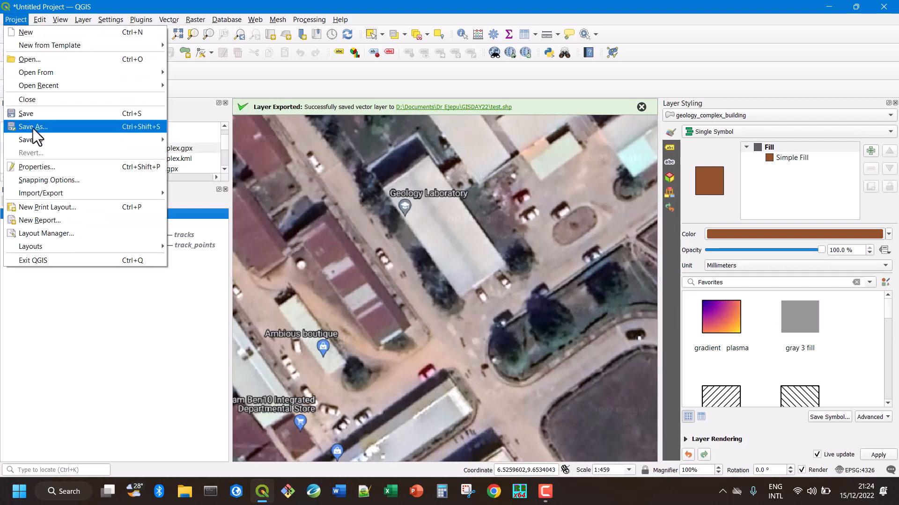
{"action": "left_click", "coordinate": [42, 180]}
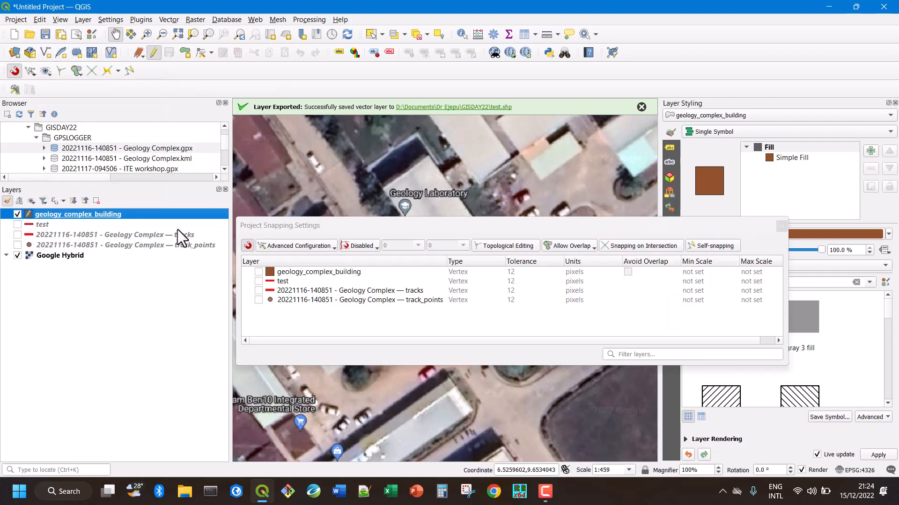
{"action": "left_click", "coordinate": [316, 248]}
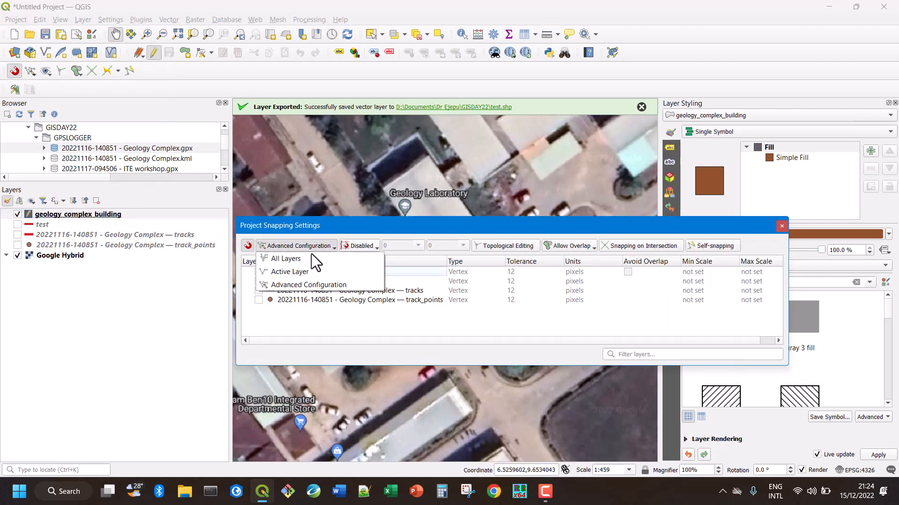
{"action": "left_click", "coordinate": [311, 284]}
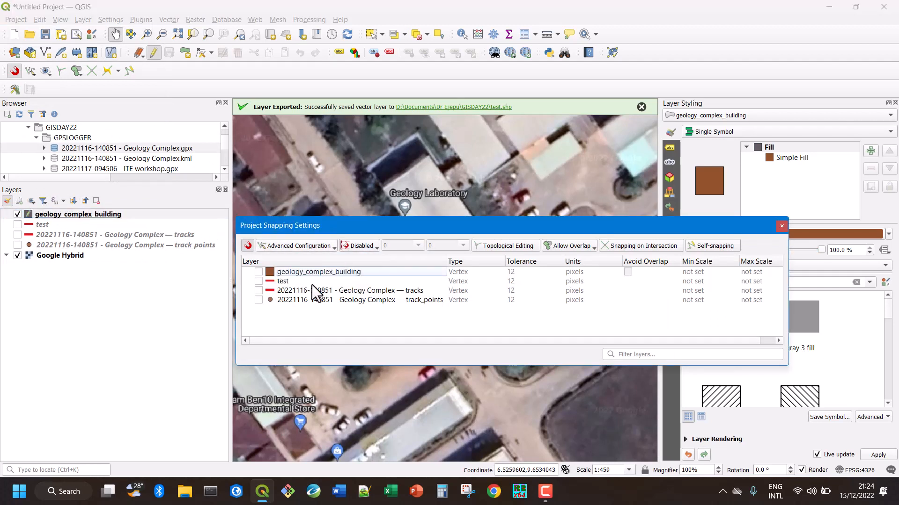
{"action": "left_click", "coordinate": [368, 253]}
{"action": "left_click", "coordinate": [363, 285]}
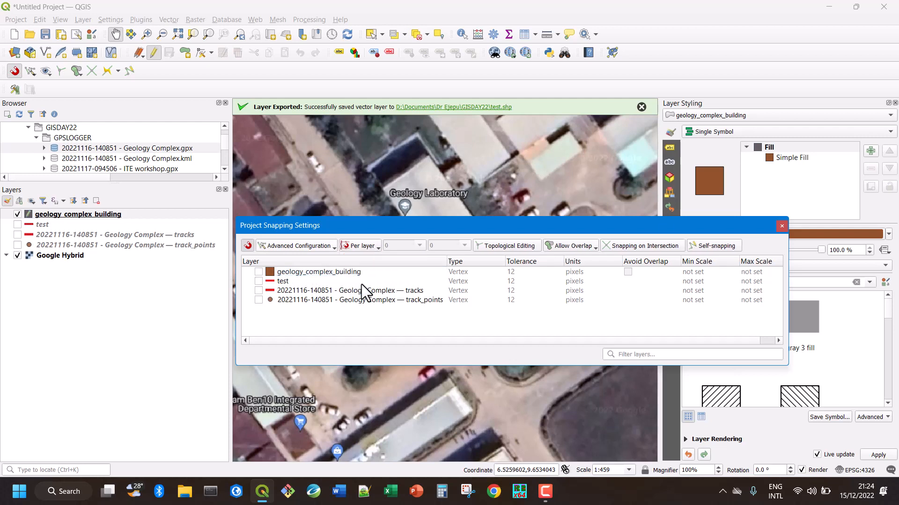
{"action": "left_click", "coordinate": [258, 272]}
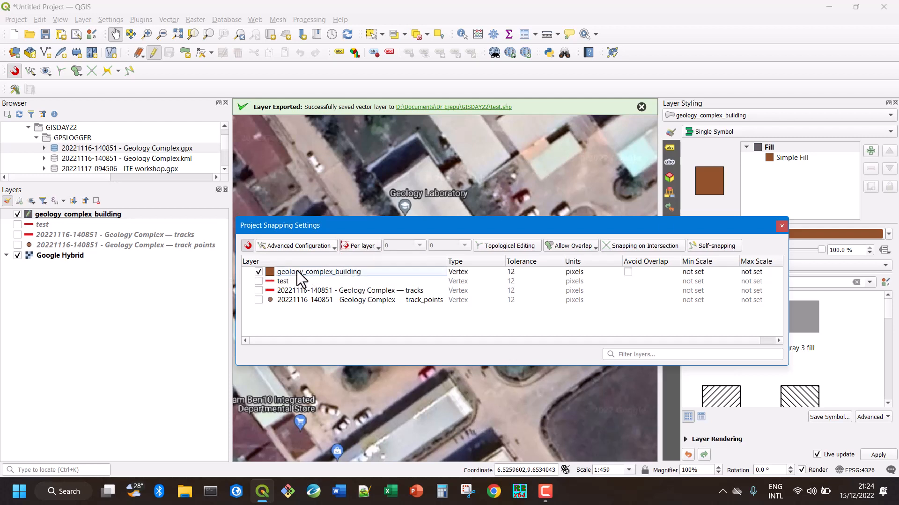
Set the overlap rule to Avoid Overlap on Active Layer, leave topological editing and intersection snapping off, and close the snapping settings
{"action": "left_click", "coordinate": [521, 246]}
{"action": "left_click", "coordinate": [517, 246]}
{"action": "left_click", "coordinate": [588, 245]}
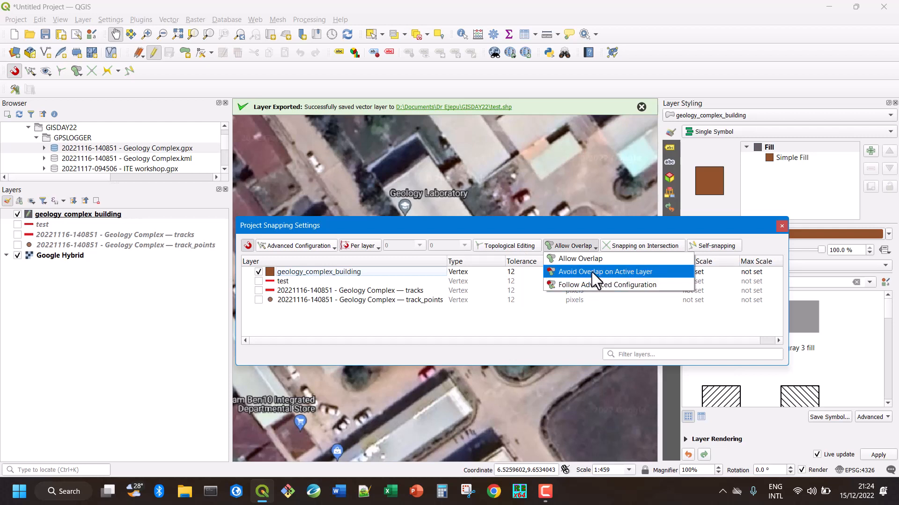
{"action": "left_click", "coordinate": [591, 272]}
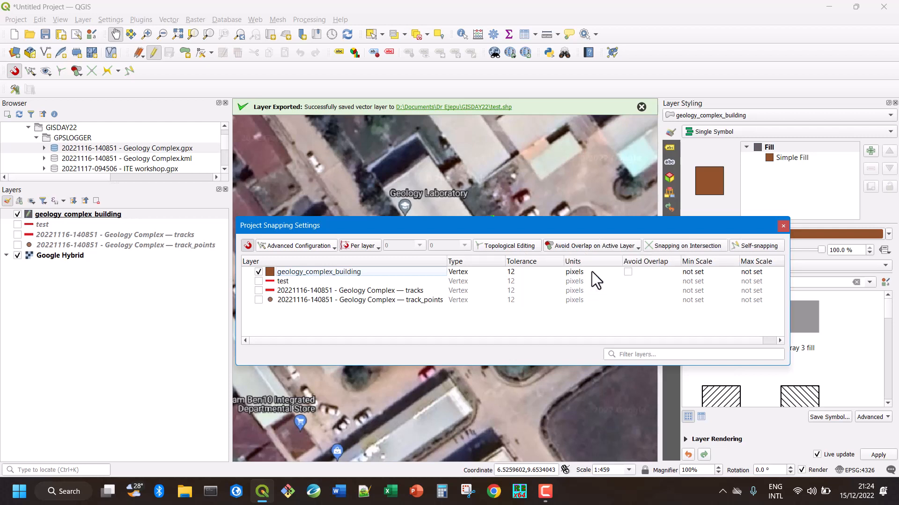
{"action": "left_click", "coordinate": [612, 245]}
{"action": "left_click", "coordinate": [611, 244]}
{"action": "left_click", "coordinate": [669, 246]}
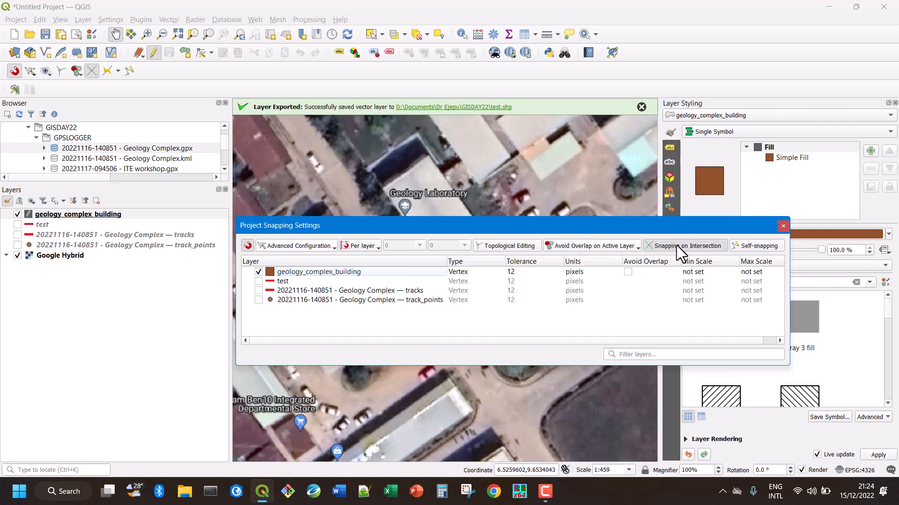
{"action": "left_click", "coordinate": [679, 246]}
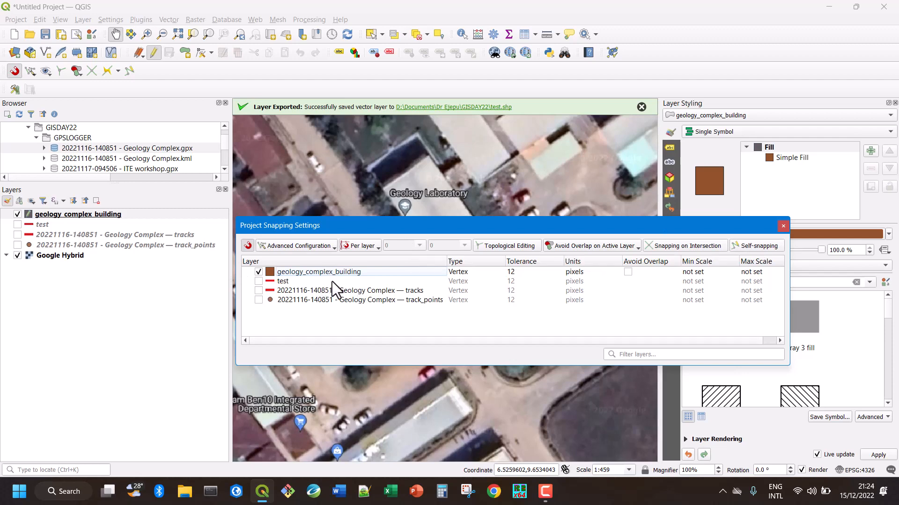
{"action": "left_click", "coordinate": [783, 227]}
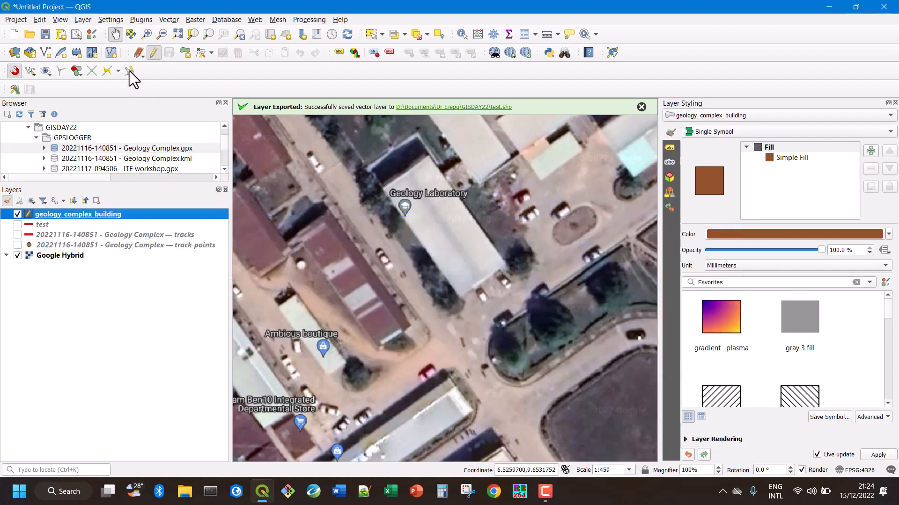
Digitize a four-corner polygon around the Geology Laboratory roof in the geology_complex_building layer and finish the shape
{"action": "left_click", "coordinate": [187, 55]}
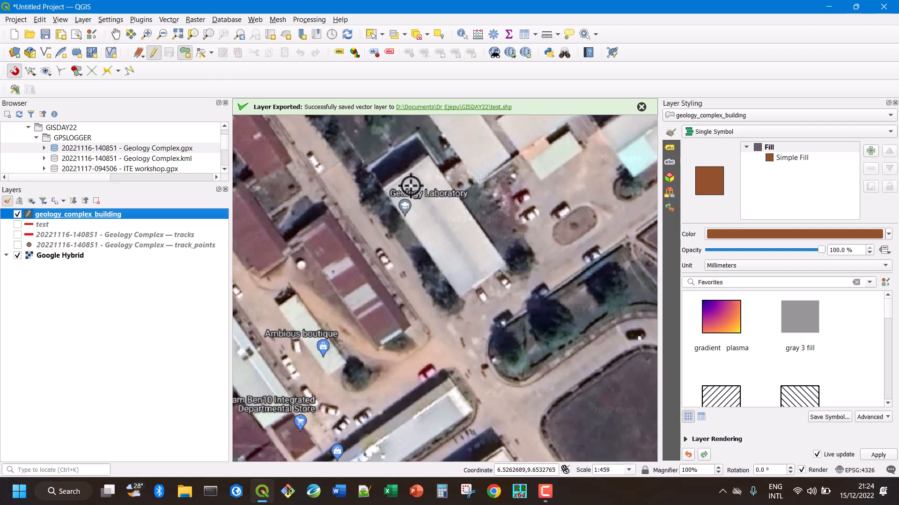
{"action": "scroll", "coordinate": [411, 173], "scroll_direction": "up", "scroll_amount": 1}
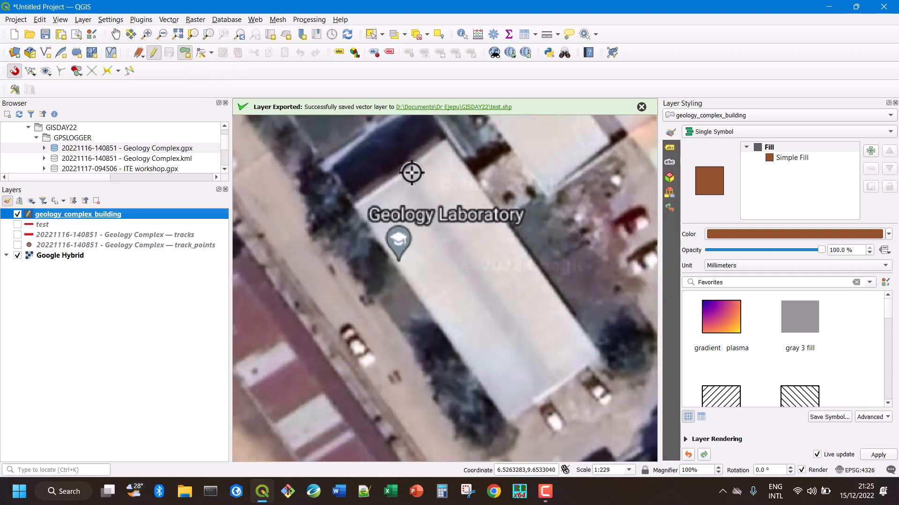
{"action": "left_click", "coordinate": [357, 205]}
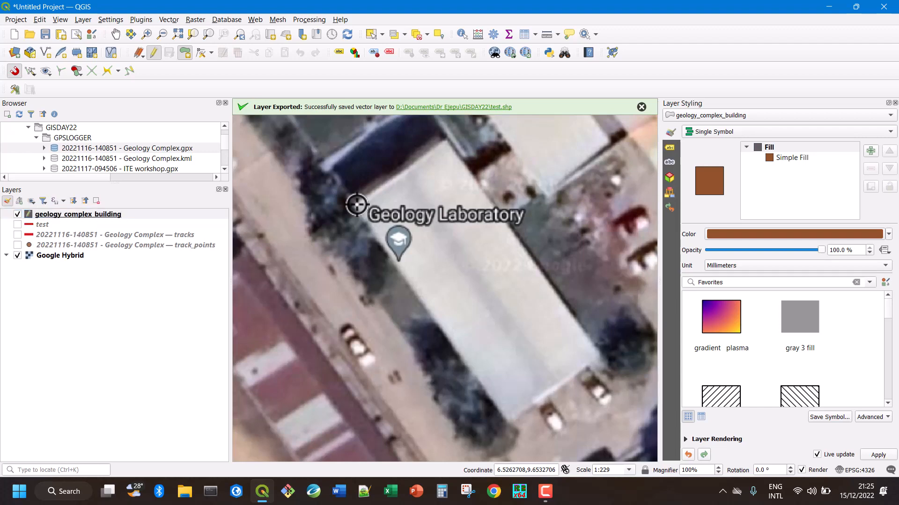
{"action": "left_click", "coordinate": [446, 139]}
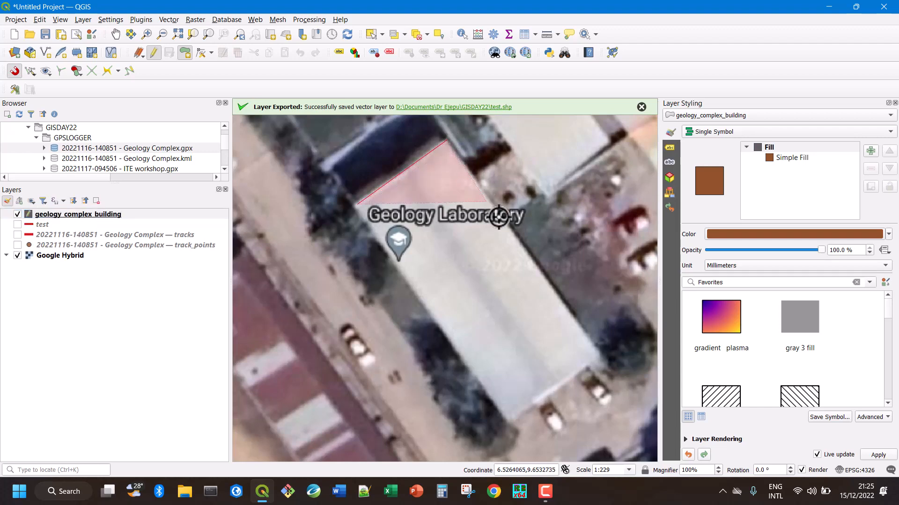
{"action": "left_click", "coordinate": [600, 357]}
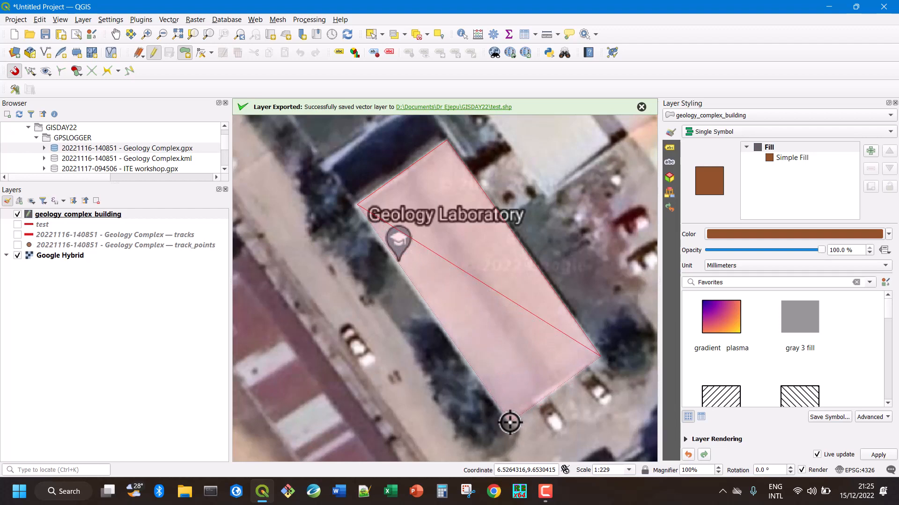
{"action": "left_click", "coordinate": [509, 422]}
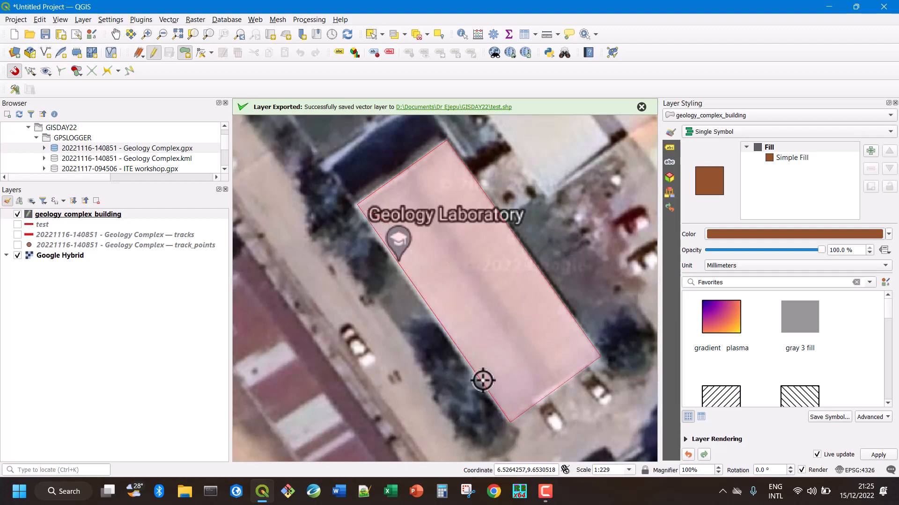
{"action": "right_click", "coordinate": [363, 214]}
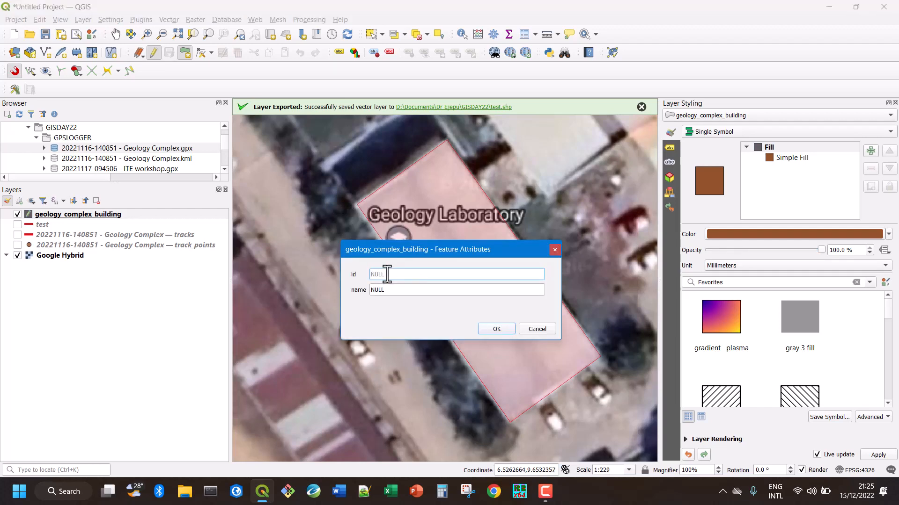
Give the new polygon the id 1 and the name Geology Complex, and accept its attributes
{"action": "type", "text": "1"}
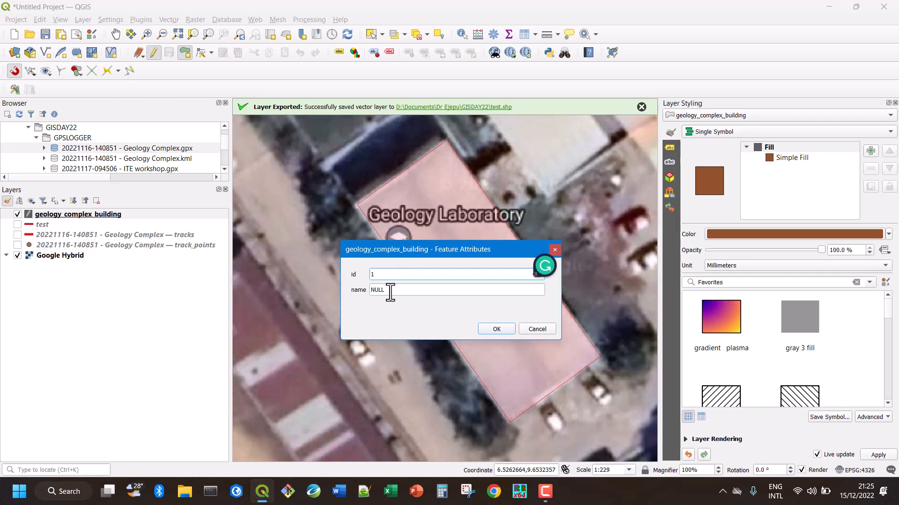
{"action": "left_click", "coordinate": [389, 290]}
{"action": "type", "text": "Geolog"}
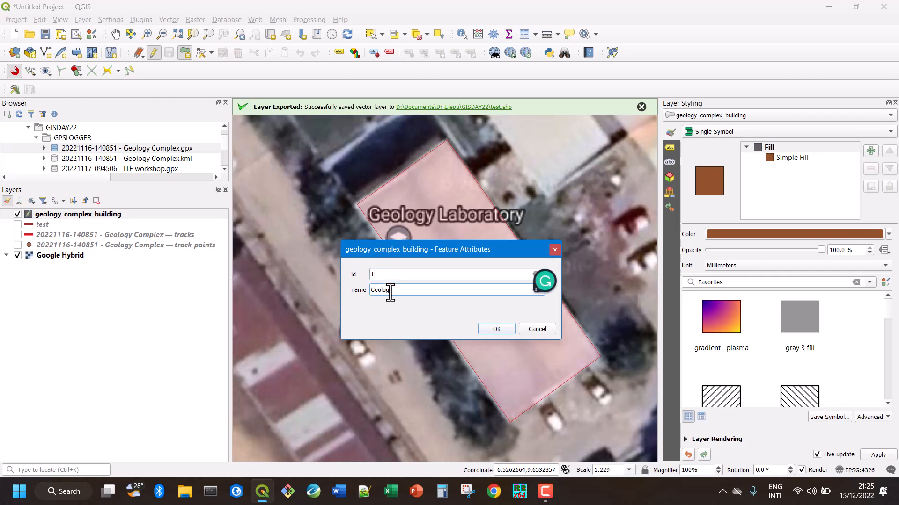
{"action": "type", "text": "y Complex"}
{"action": "left_click", "coordinate": [501, 329]}
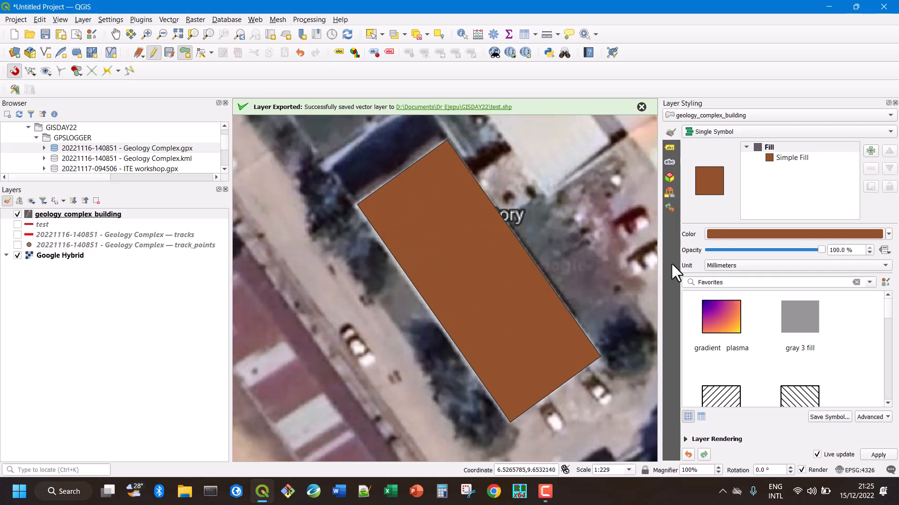
Change the building polygon's symbol layer type from Simple Fill to Outline: Simple Line
{"action": "left_click", "coordinate": [801, 157]}
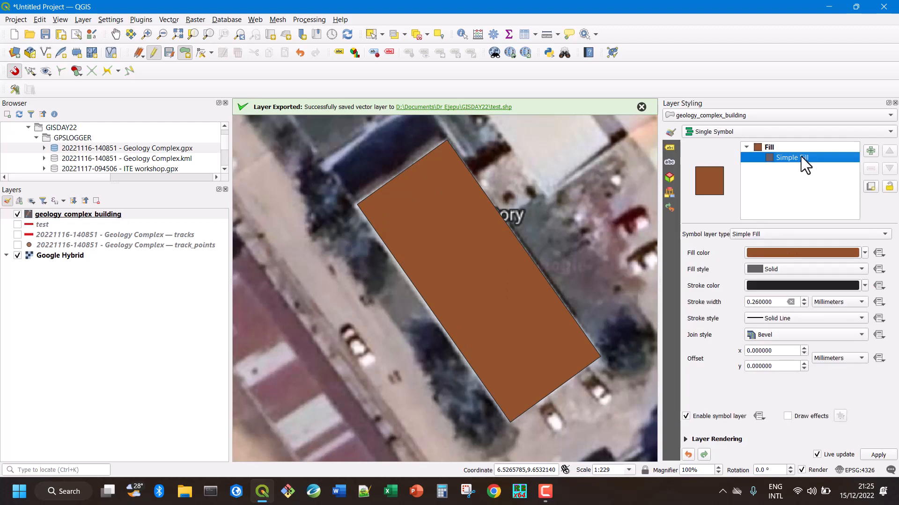
{"action": "left_click", "coordinate": [829, 232]}
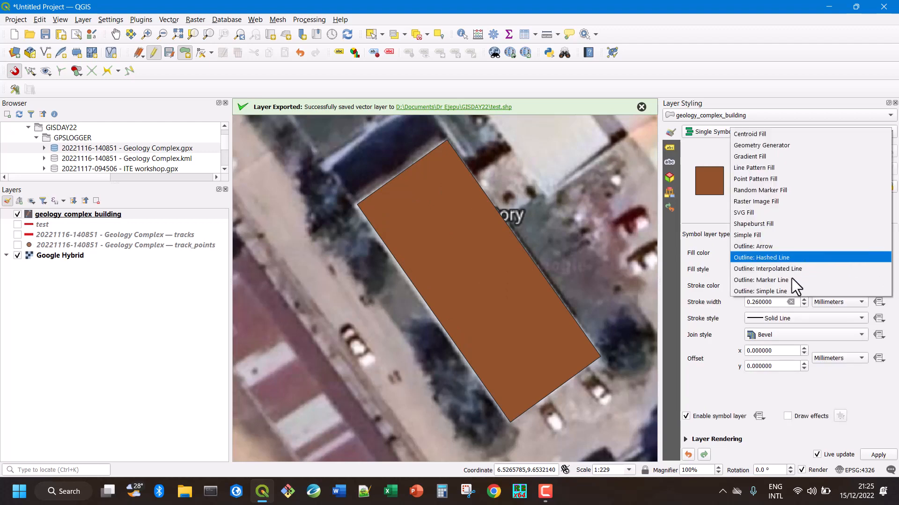
{"action": "left_click", "coordinate": [787, 292]}
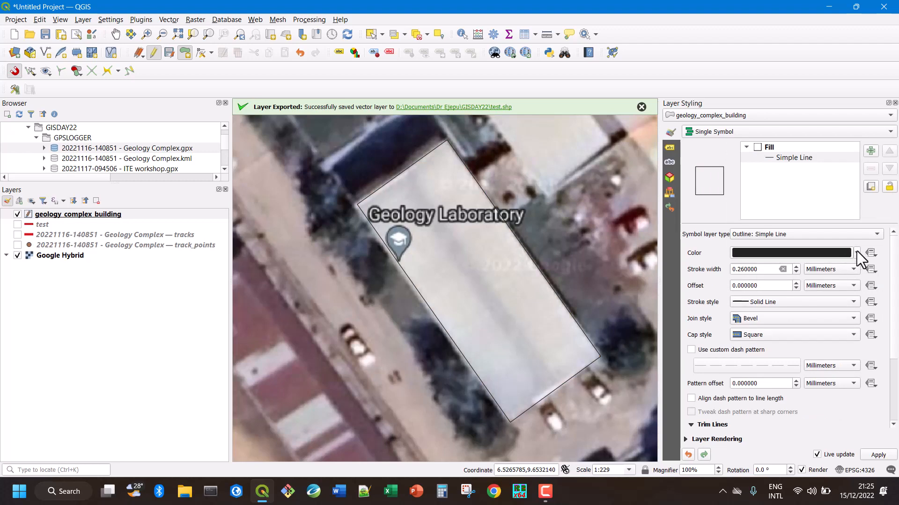
Color the building outline red and set its stroke width to 0.86 millimeters
{"action": "left_click", "coordinate": [856, 253]}
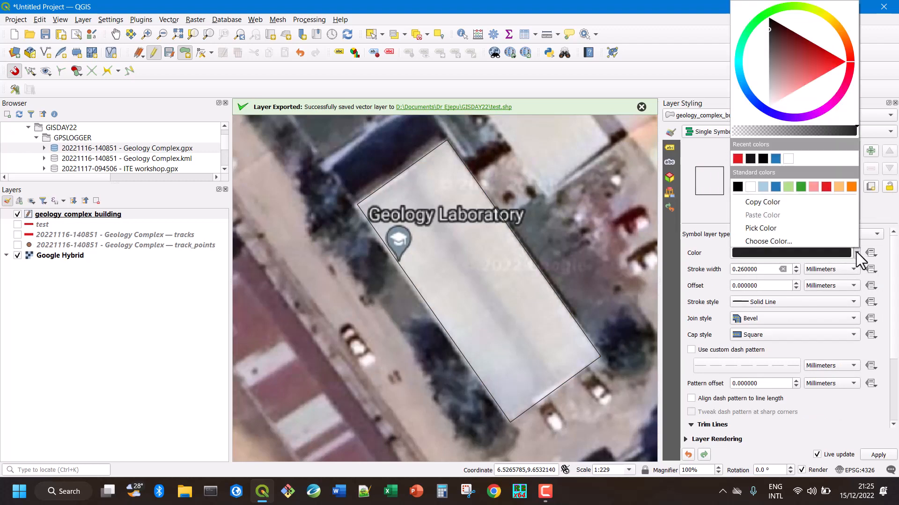
{"action": "left_click", "coordinate": [827, 186]}
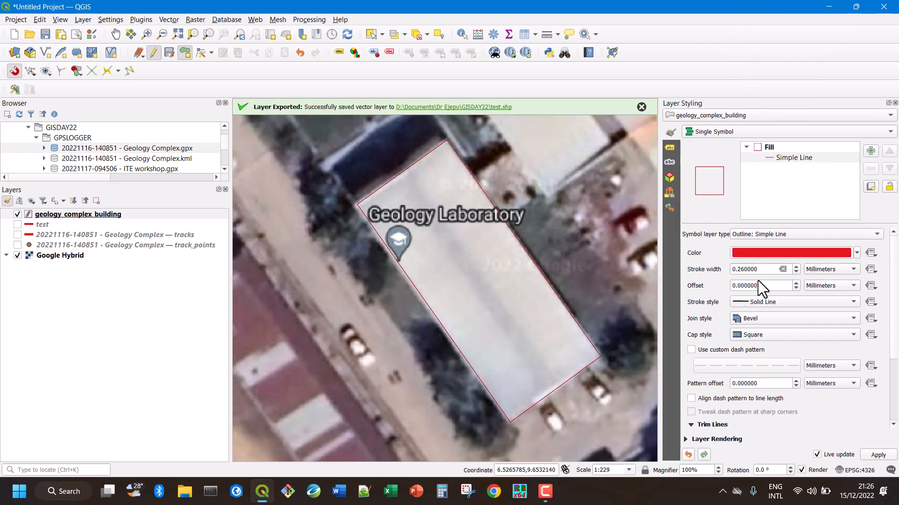
{"action": "left_click", "coordinate": [796, 267]}
{"action": "left_click", "coordinate": [796, 267]}
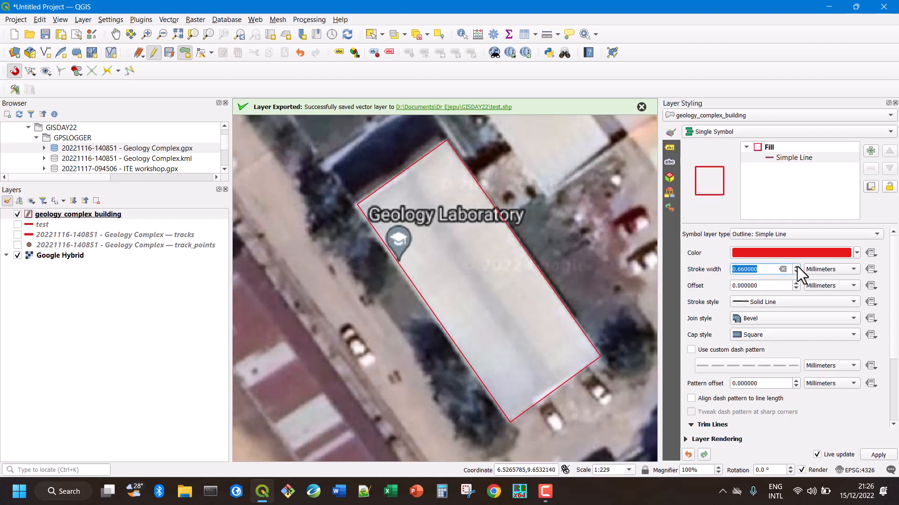
{"action": "left_click", "coordinate": [796, 267]}
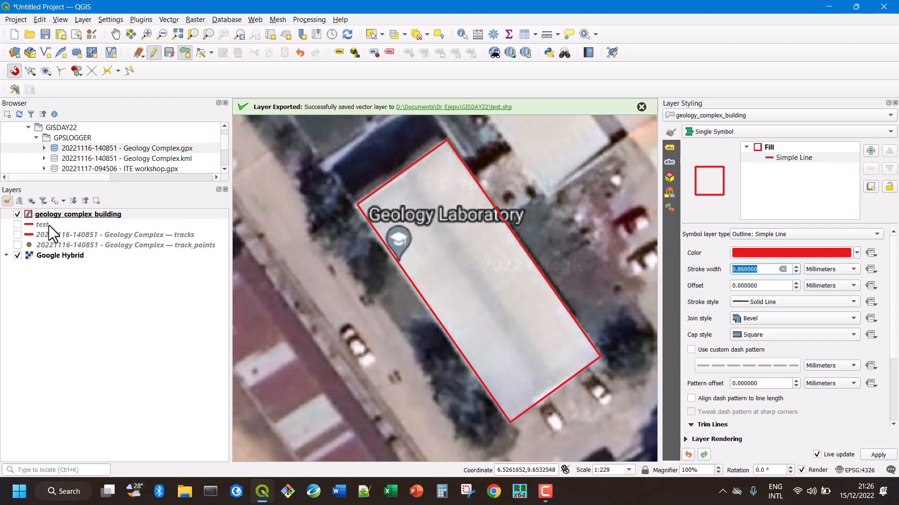
Save the edits of the geology_complex_building layer and dismiss the layer export message above the map
{"action": "left_click", "coordinate": [167, 53]}
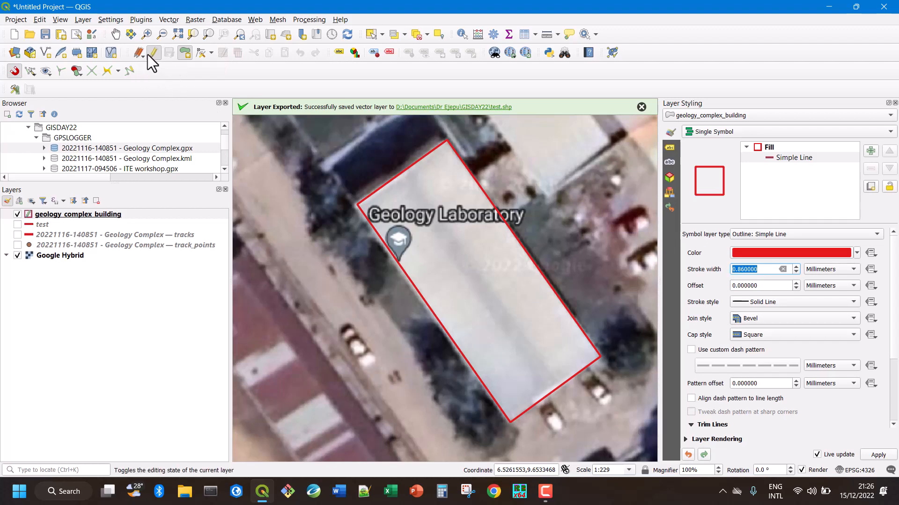
{"action": "right_click", "coordinate": [69, 216]}
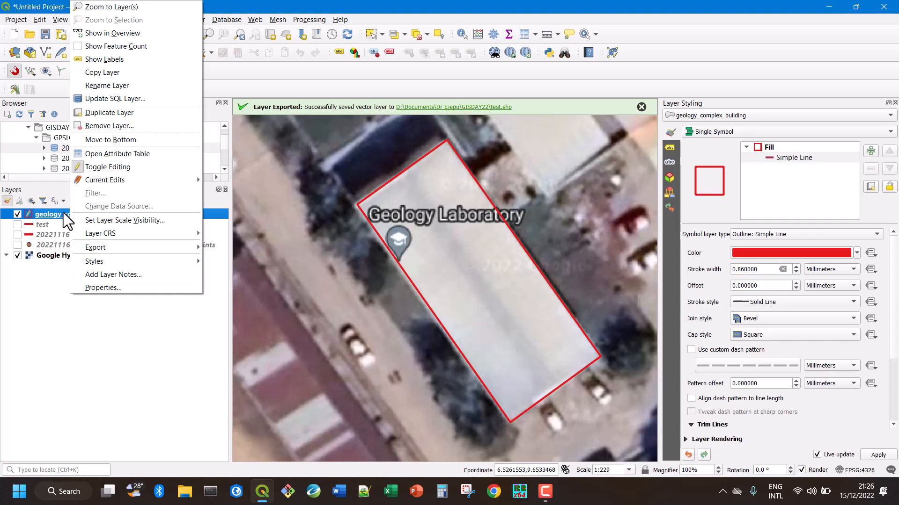
{"action": "left_click", "coordinate": [60, 212]}
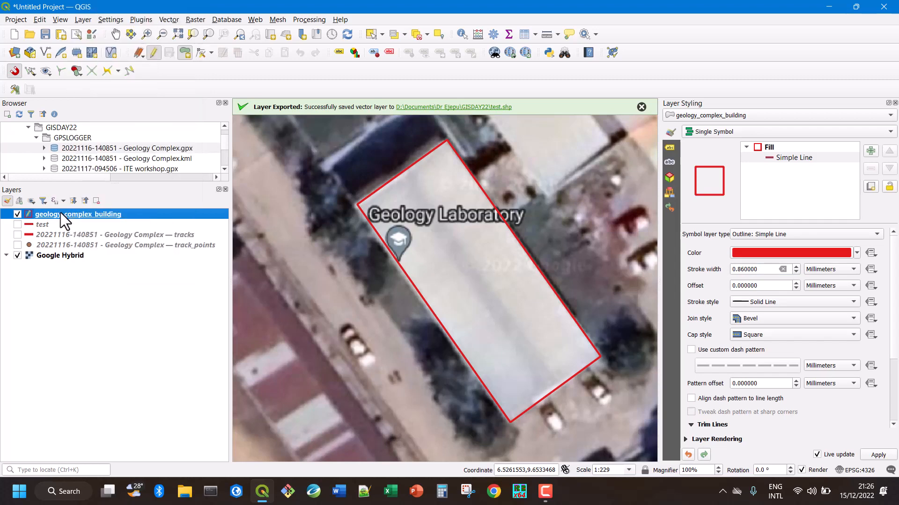
{"action": "left_click", "coordinate": [141, 58]}
{"action": "left_click", "coordinate": [140, 58]}
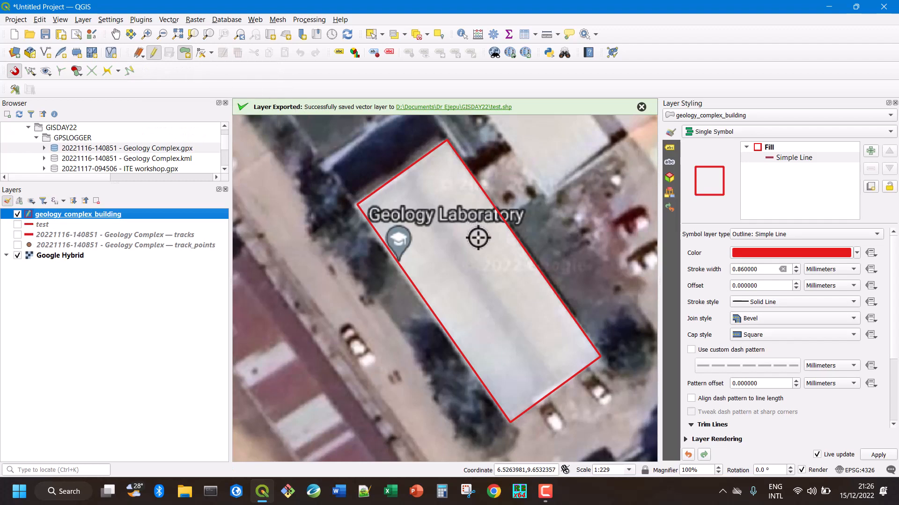
{"action": "left_click", "coordinate": [641, 106]}
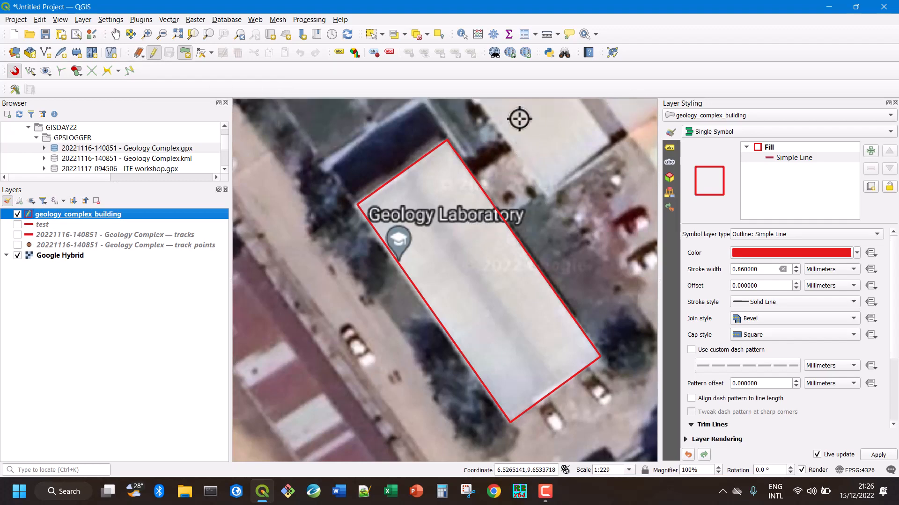
{"action": "right_click", "coordinate": [66, 214]}
{"action": "left_click", "coordinate": [57, 214]}
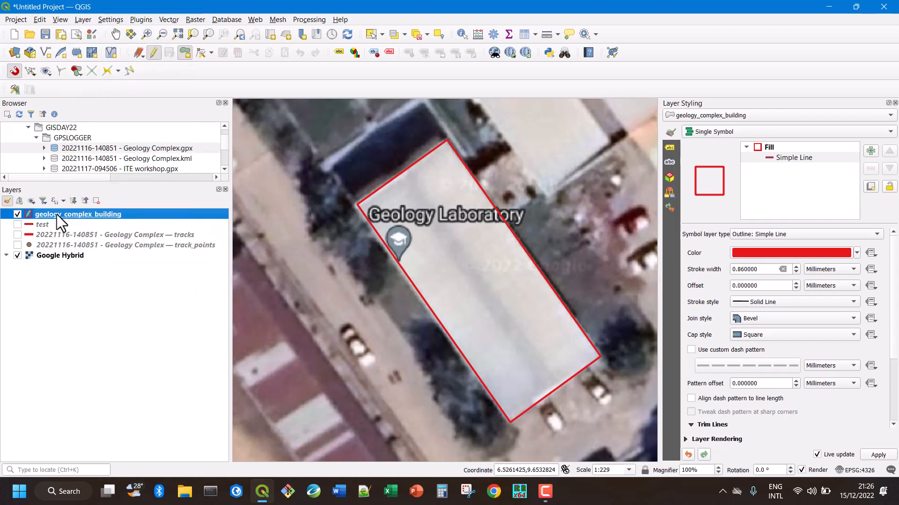
{"action": "right_click", "coordinate": [99, 215]}
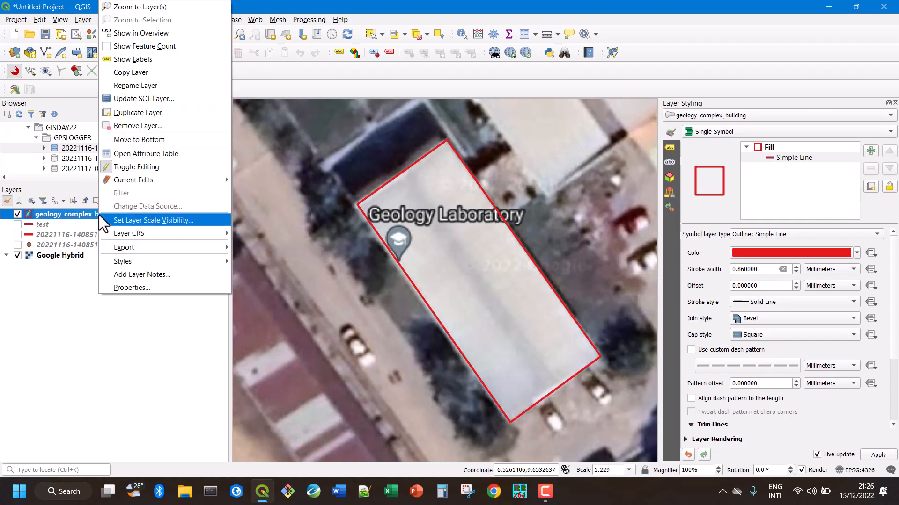
{"action": "left_click", "coordinate": [139, 288]}
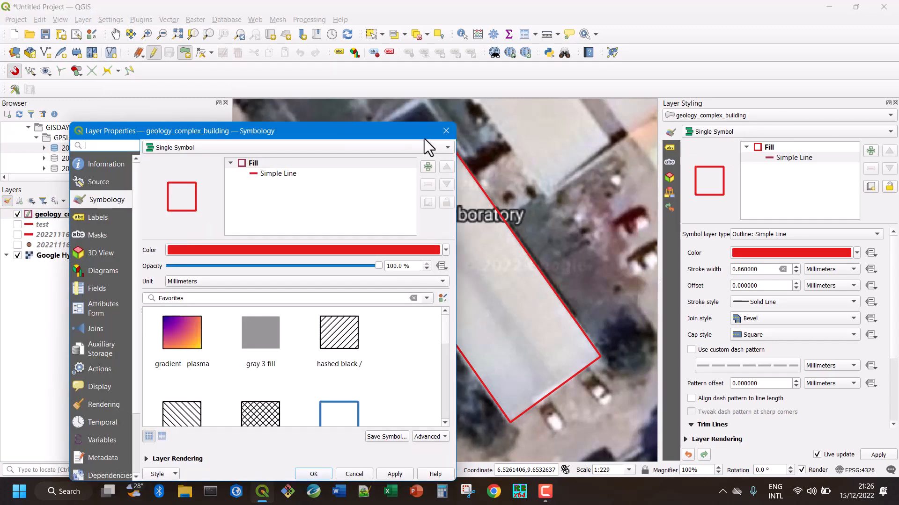
{"action": "left_click", "coordinate": [446, 131]}
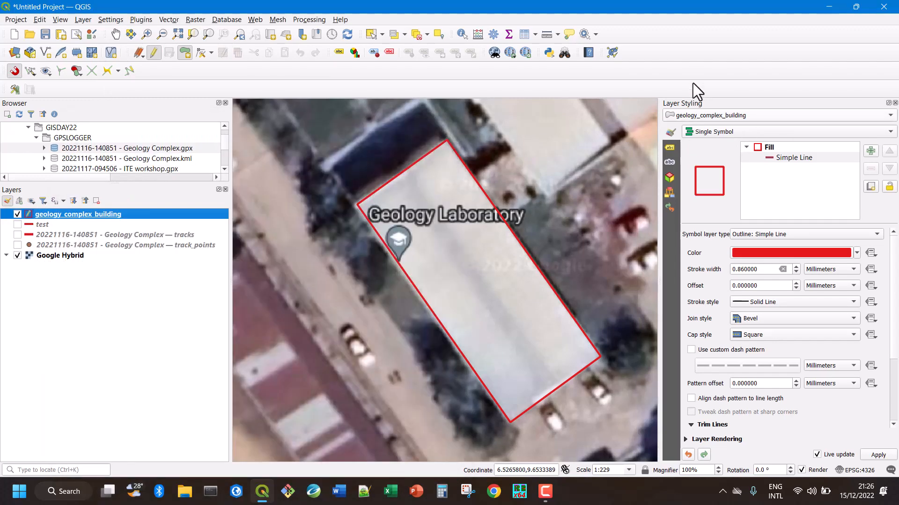
Turn on Single Labels for the geology_complex_building layer, using the name field as the label value
{"action": "left_click", "coordinate": [670, 149]}
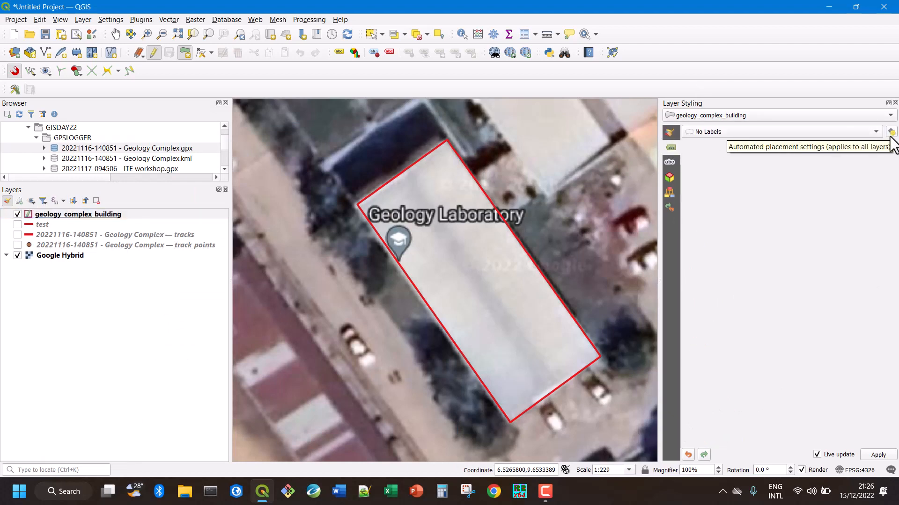
{"action": "left_click", "coordinate": [875, 132]}
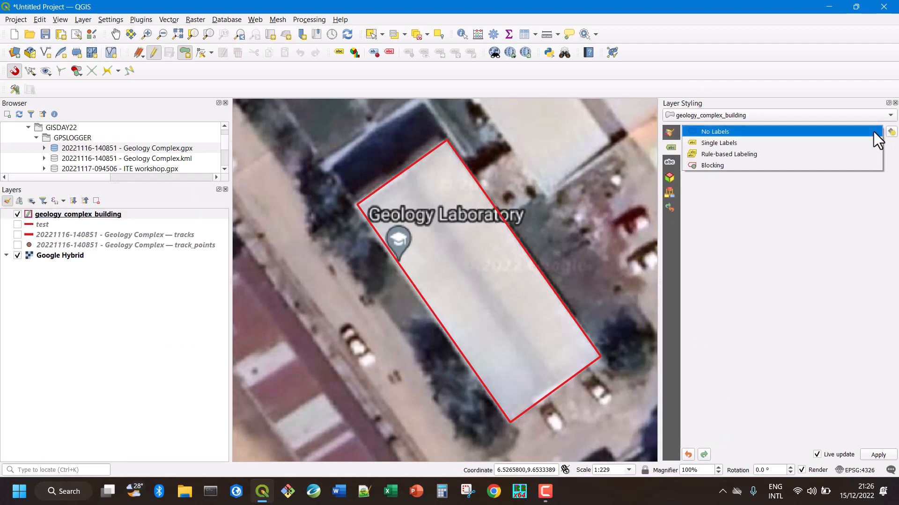
{"action": "left_click", "coordinate": [731, 142]}
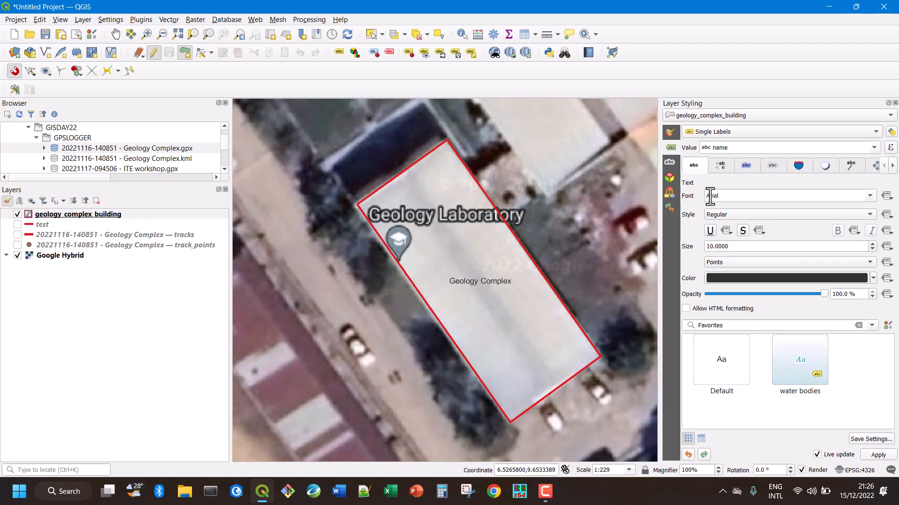
Set the building label's style to Bold and its size to 13 points, apply the labeling, and keep the geology_complex_building layer selected
{"action": "left_click", "coordinate": [866, 215]}
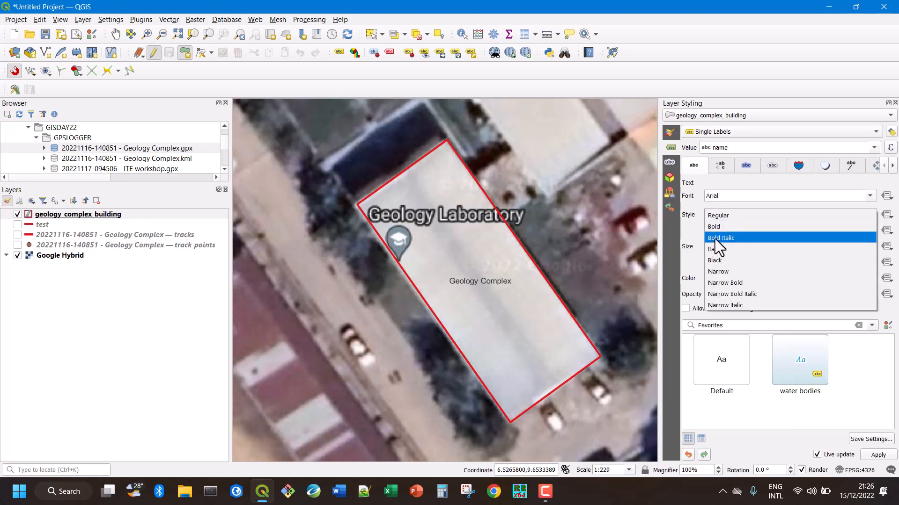
{"action": "left_click", "coordinate": [716, 234]}
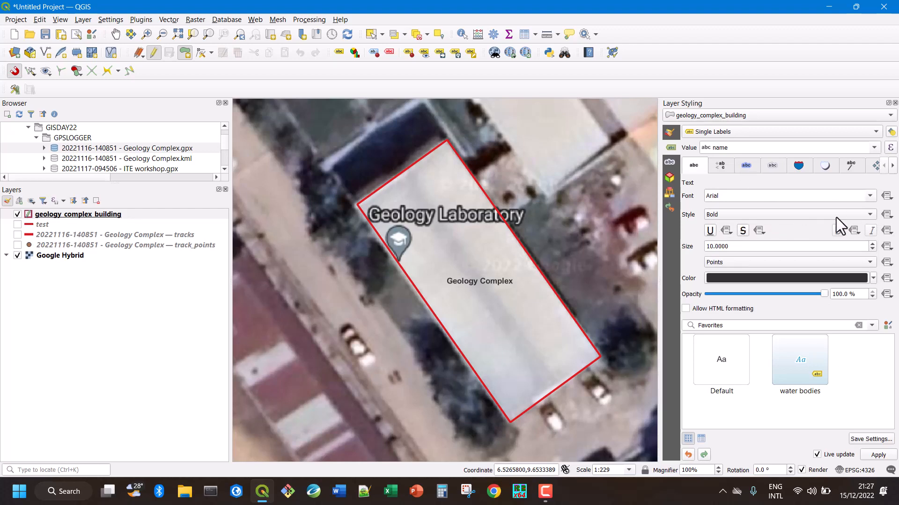
{"action": "left_click", "coordinate": [872, 243]}
{"action": "left_click", "coordinate": [872, 244]}
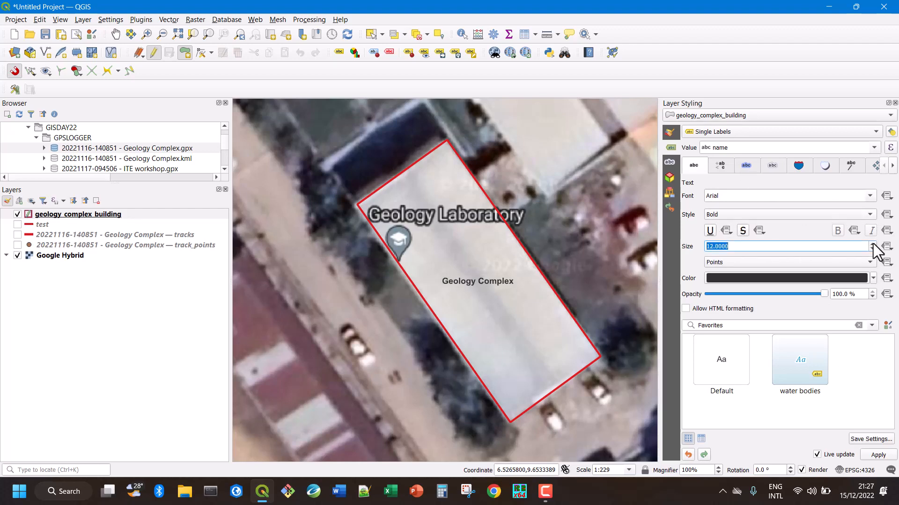
{"action": "left_click", "coordinate": [872, 243]}
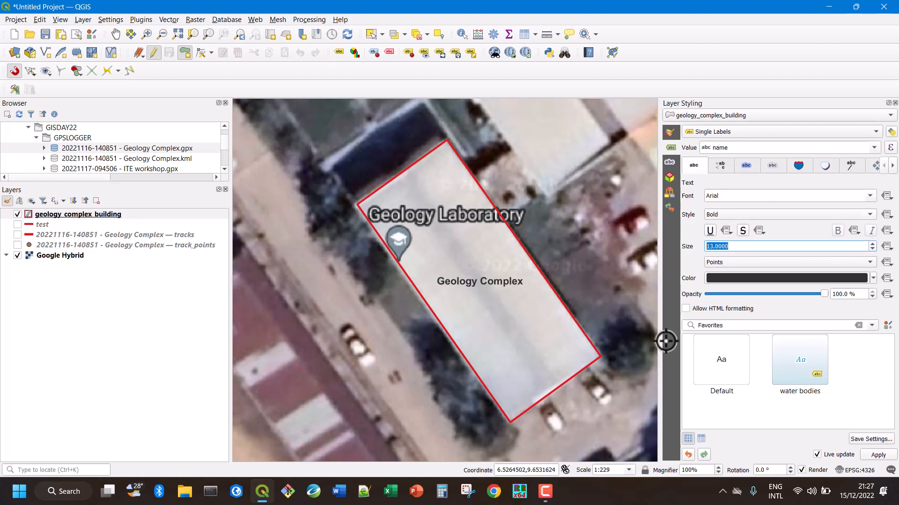
{"action": "left_click", "coordinate": [878, 455]}
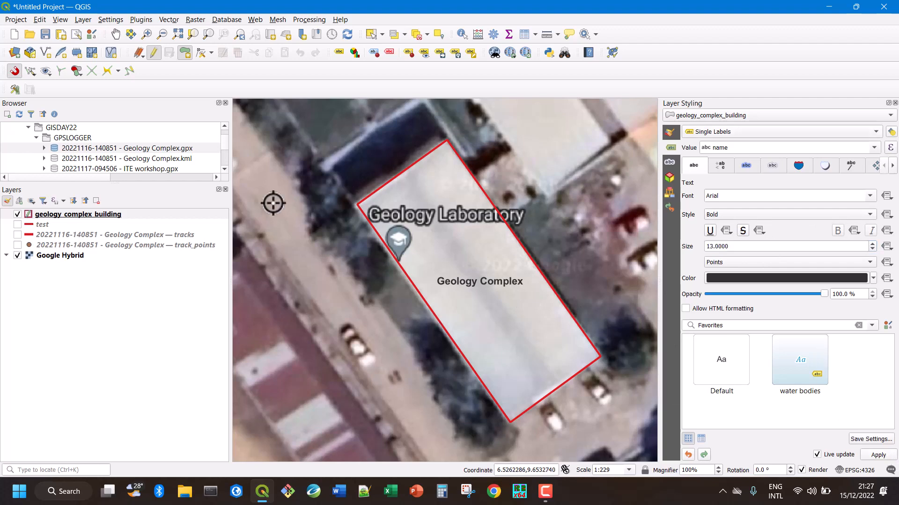
{"action": "left_click", "coordinate": [37, 197]}
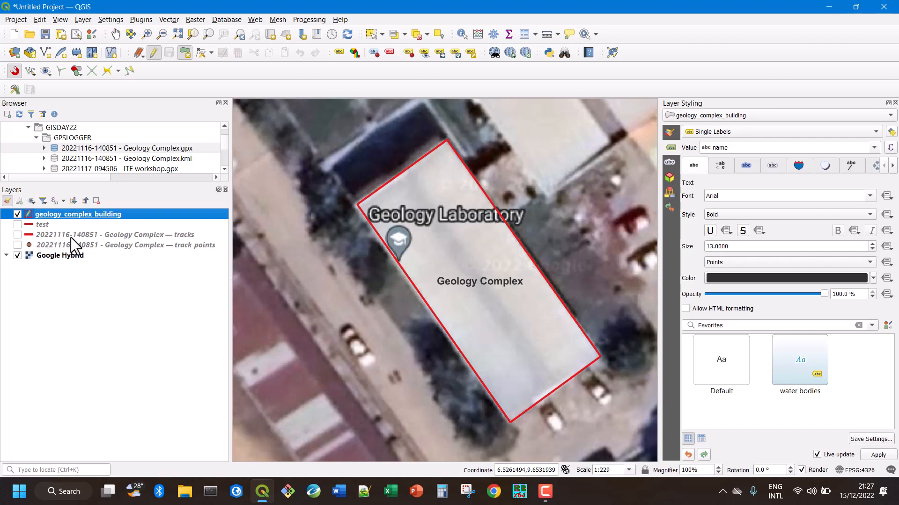
Hide the geology_complex_building layer to view the bare imagery beneath it, and show the layer again
{"action": "left_click", "coordinate": [18, 214]}
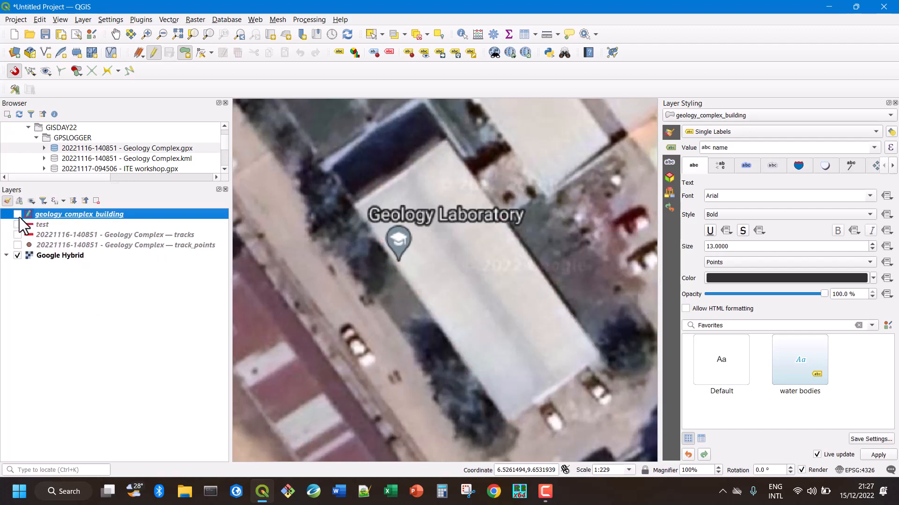
{"action": "left_click", "coordinate": [18, 214]}
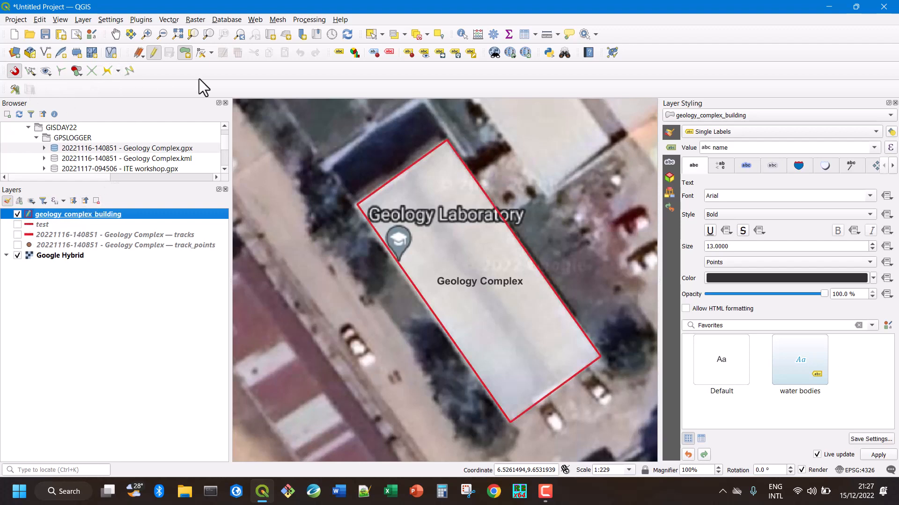
{"action": "scroll", "coordinate": [108, 153], "scroll_direction": "down", "scroll_amount": 1}
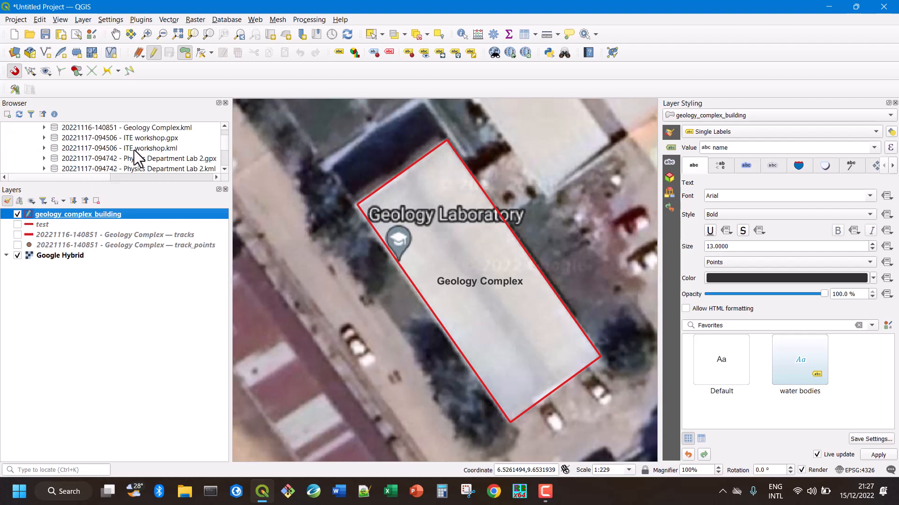
{"action": "left_click", "coordinate": [142, 139]}
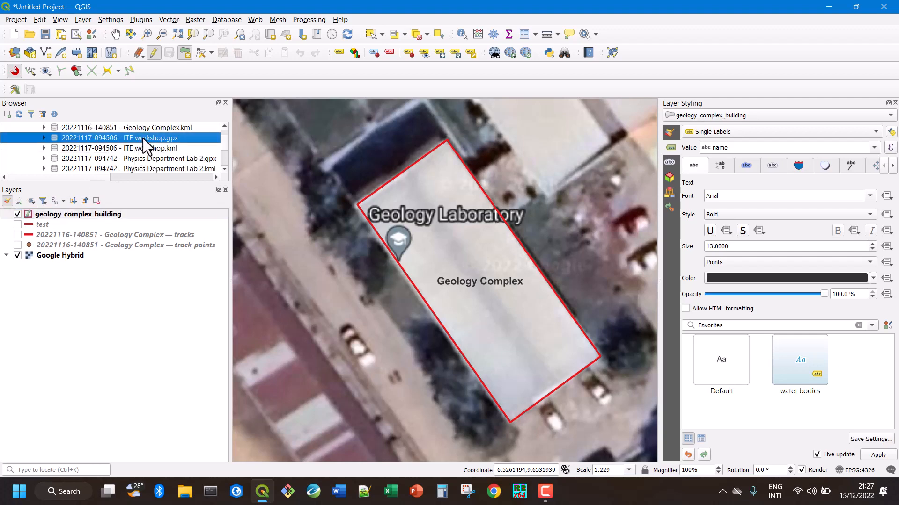
{"action": "left_click_drag", "start_coordinate": [143, 138], "coordinate": [121, 227]}
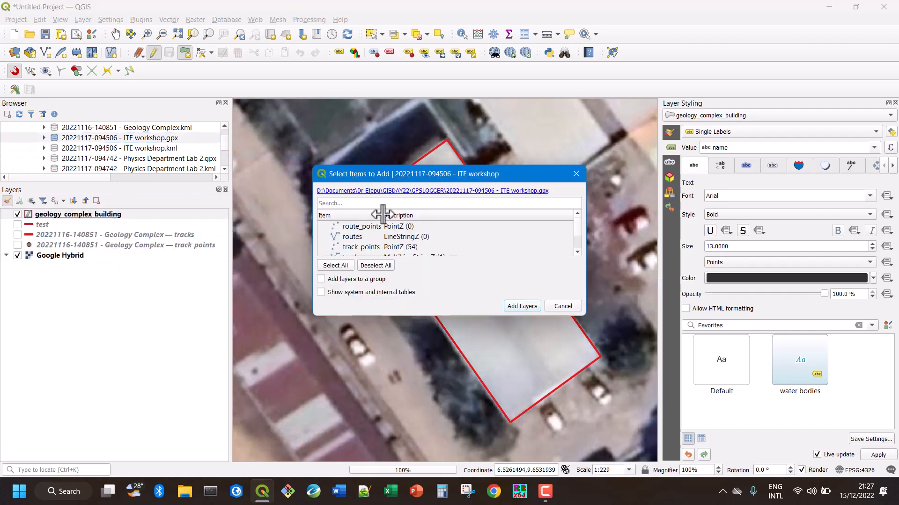
{"action": "scroll", "coordinate": [403, 248], "scroll_direction": "down", "scroll_amount": 1}
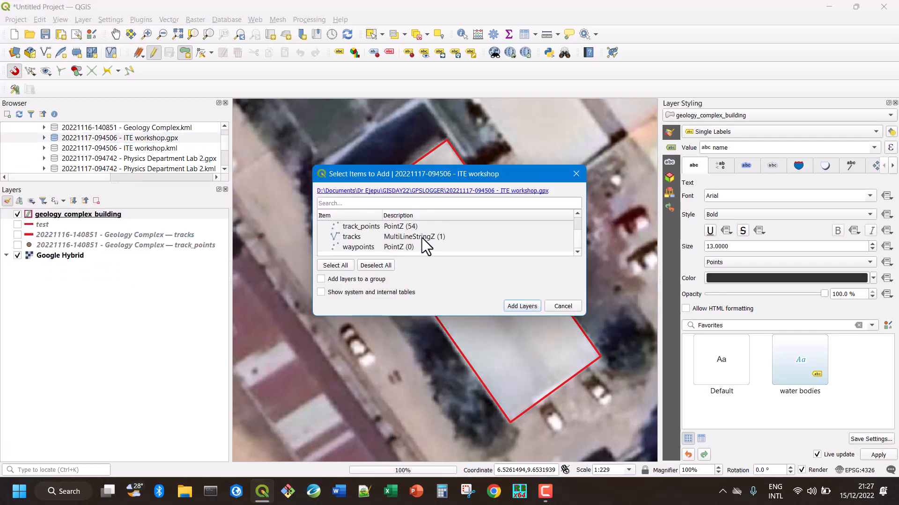
{"action": "left_click", "coordinate": [422, 238]}
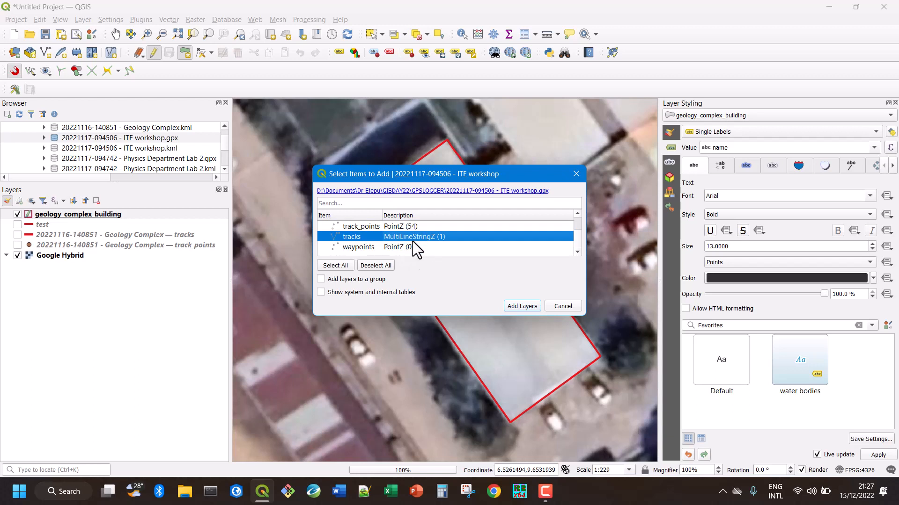
{"action": "left_click", "coordinate": [522, 306]}
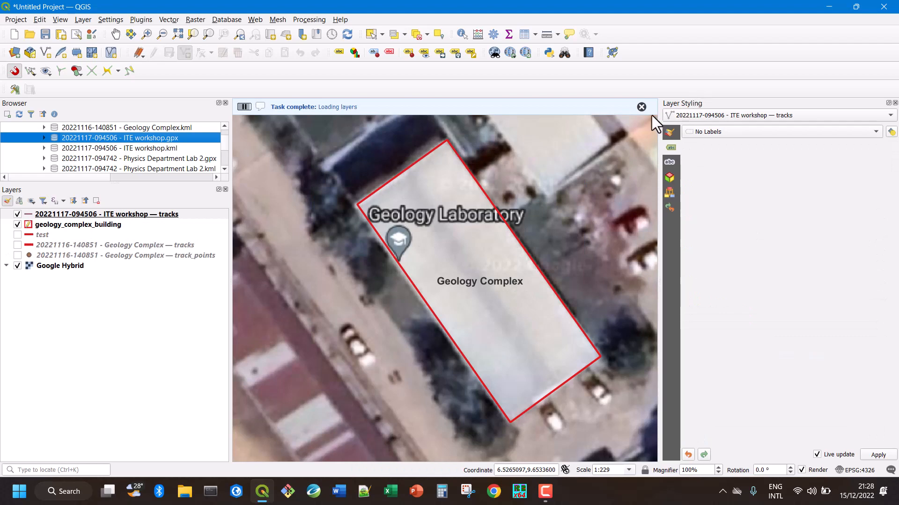
{"action": "left_click", "coordinate": [641, 108]}
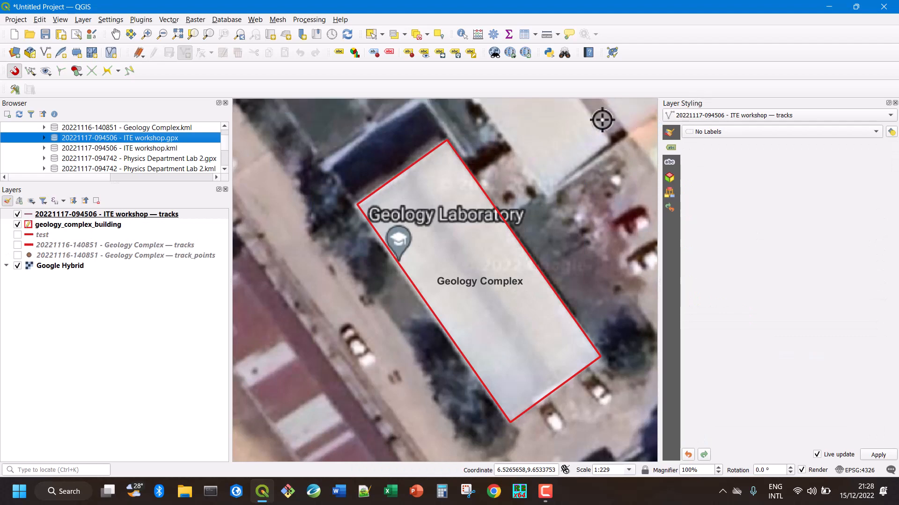
{"action": "left_click", "coordinate": [80, 225]}
{"action": "left_click", "coordinate": [142, 55]}
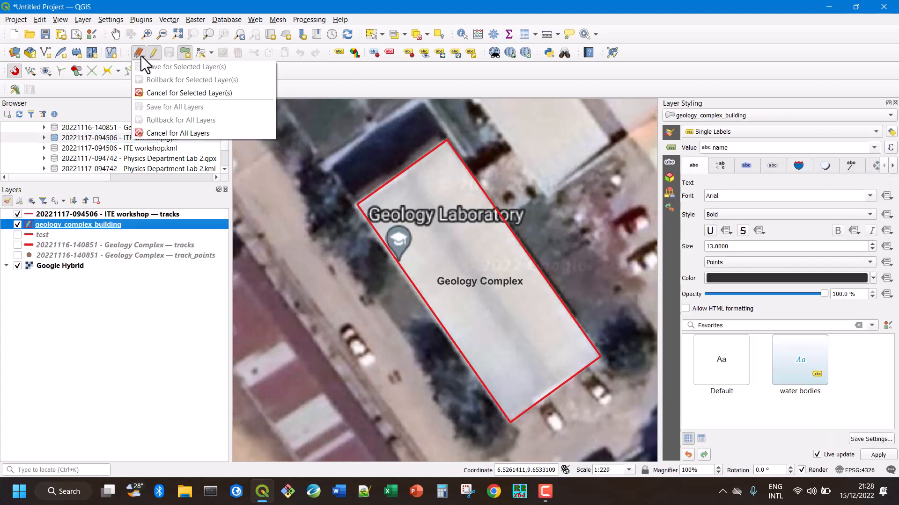
{"action": "left_click", "coordinate": [141, 56]}
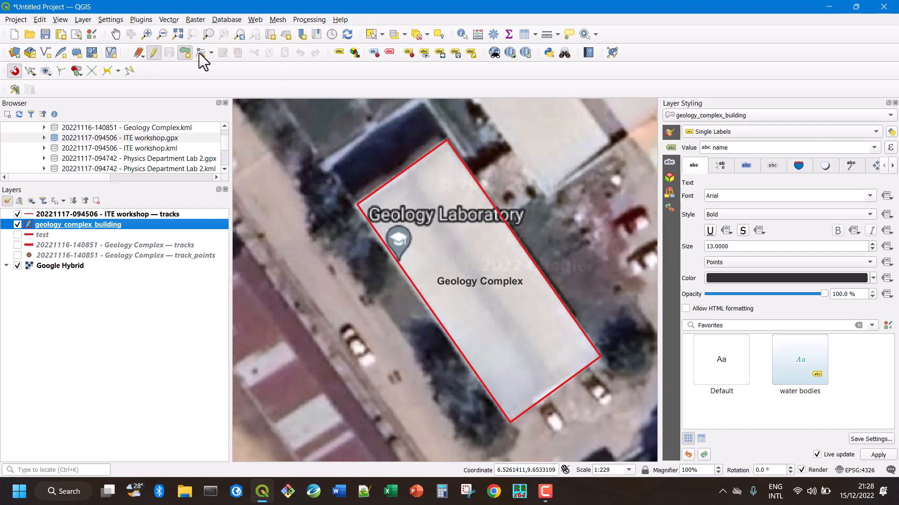
Remove the ITE workshop tracks layer and the geology_complex_building layer together from the project
{"action": "left_click", "coordinate": [89, 213]}
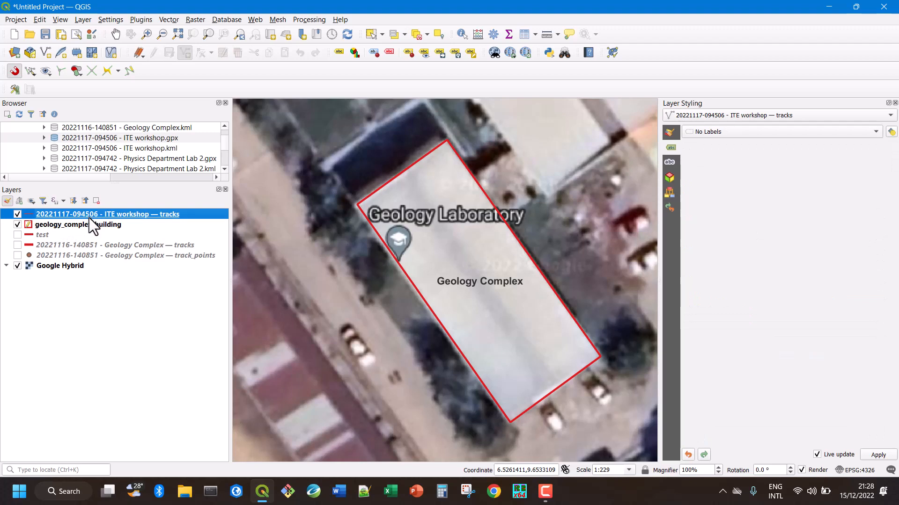
{"action": "left_click", "coordinate": [91, 224], "text": "ctrl"}
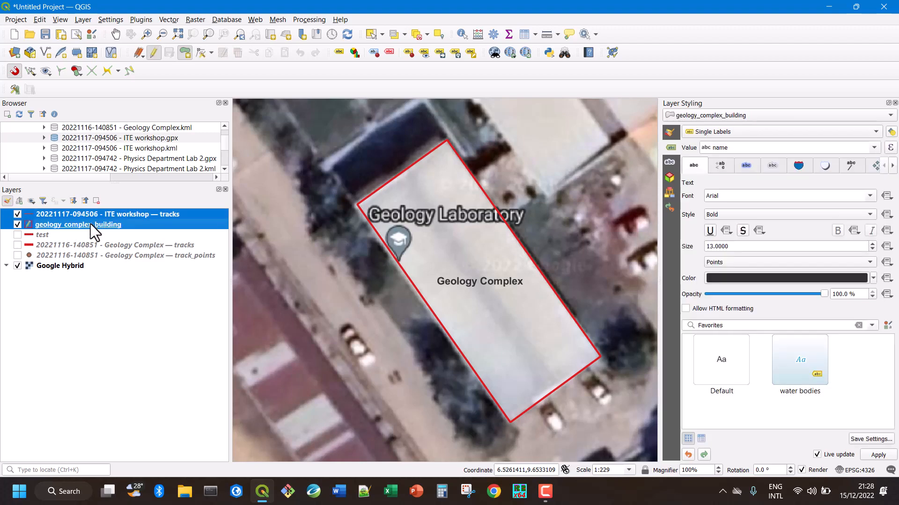
{"action": "right_click", "coordinate": [94, 225]}
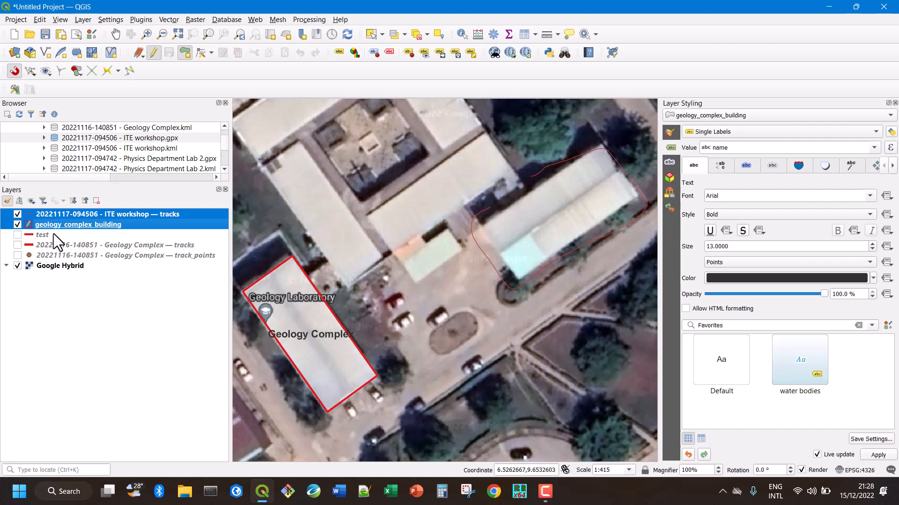
{"action": "right_click", "coordinate": [64, 227]}
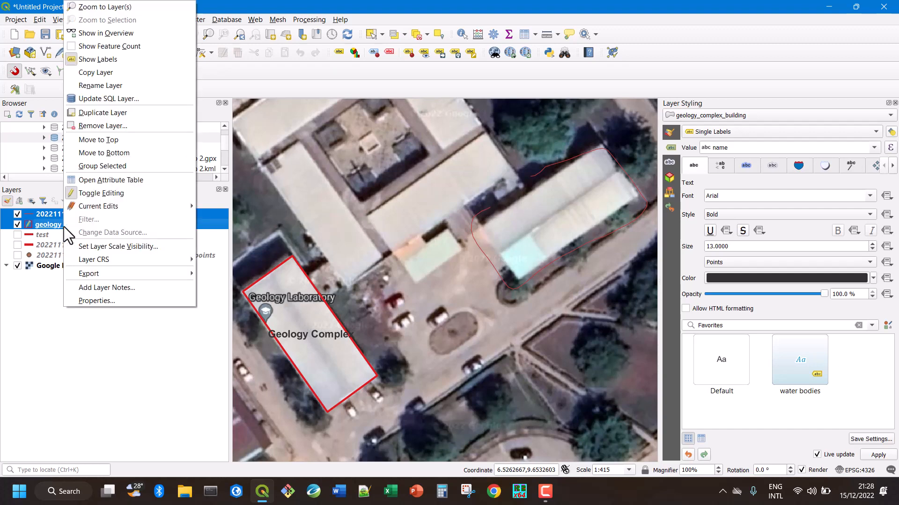
{"action": "left_click", "coordinate": [108, 127]}
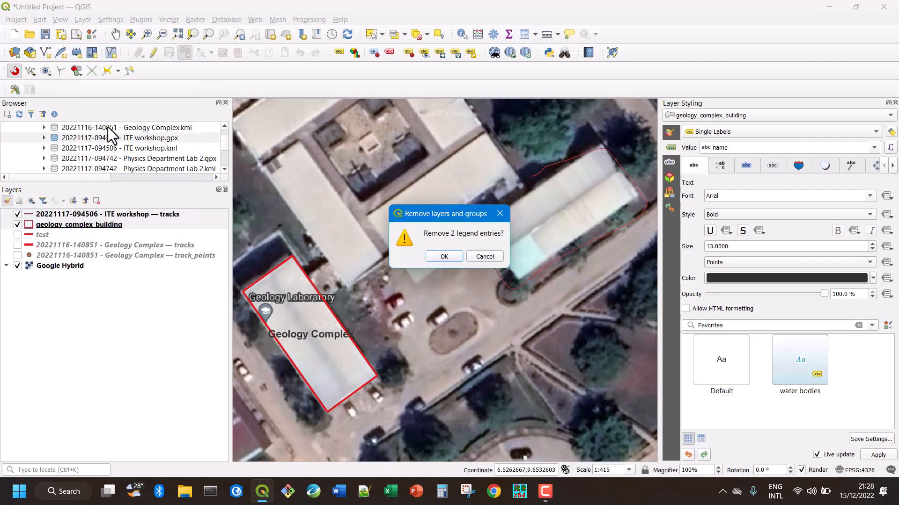
{"action": "left_click", "coordinate": [444, 257]}
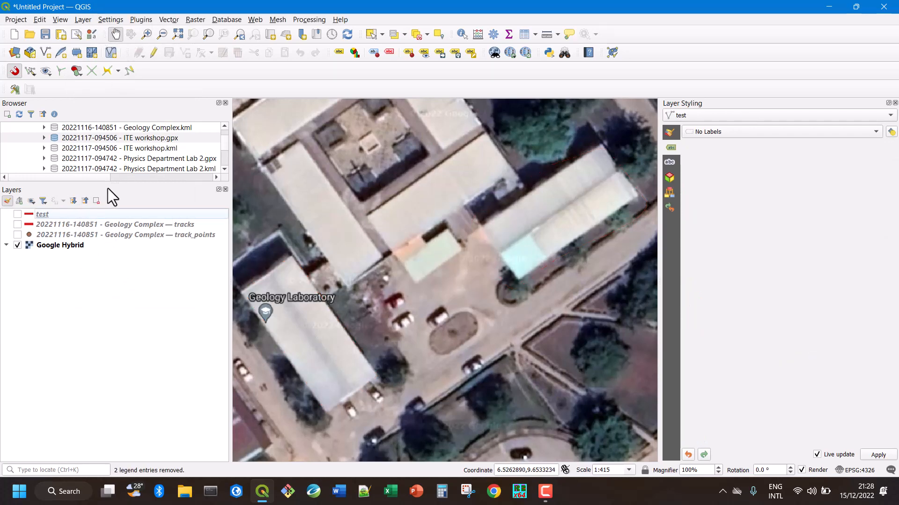
{"action": "left_click_drag", "start_coordinate": [144, 138], "coordinate": [115, 229]}
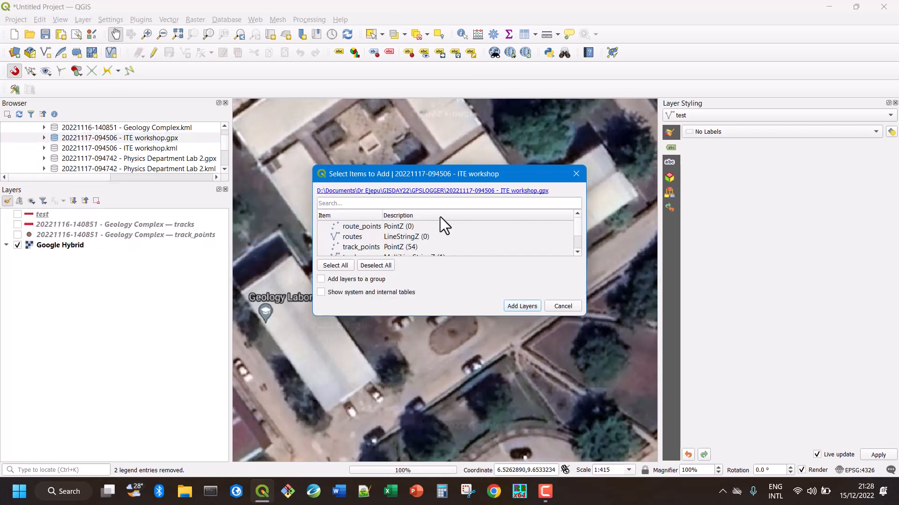
{"action": "scroll", "coordinate": [410, 238], "scroll_direction": "down", "scroll_amount": 1}
{"action": "left_click", "coordinate": [410, 237]}
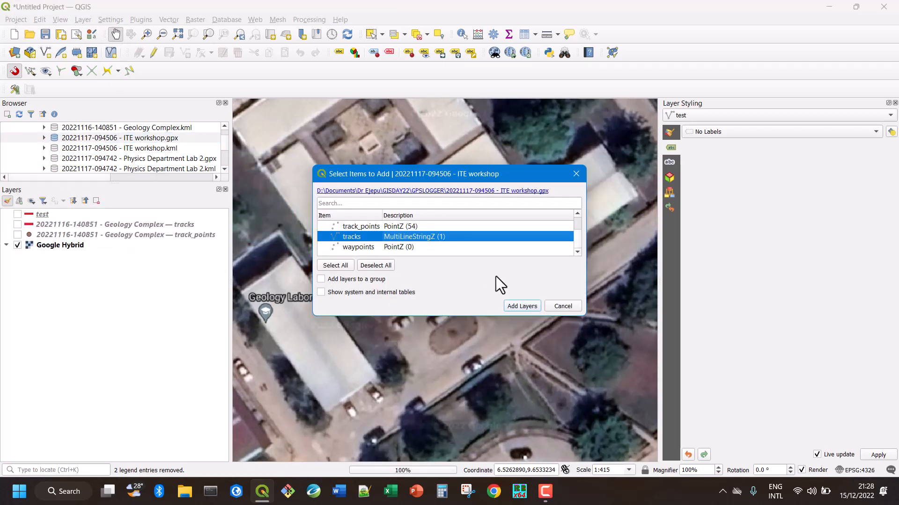
{"action": "left_click", "coordinate": [522, 305]}
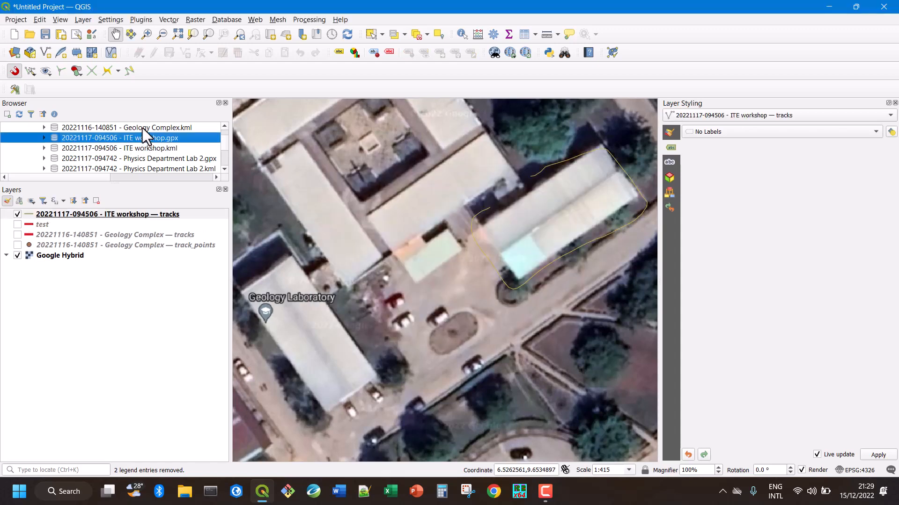
{"action": "scroll", "coordinate": [139, 148], "scroll_direction": "up", "scroll_amount": 2}
{"action": "scroll", "coordinate": [139, 148], "scroll_direction": "down", "scroll_amount": 1}
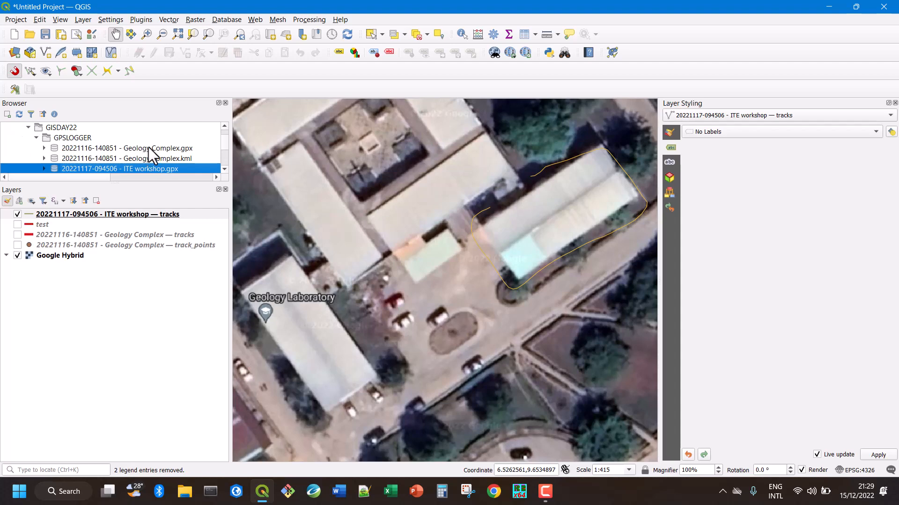
{"action": "left_click", "coordinate": [148, 147]}
{"action": "left_click_drag", "start_coordinate": [148, 147], "coordinate": [124, 218]}
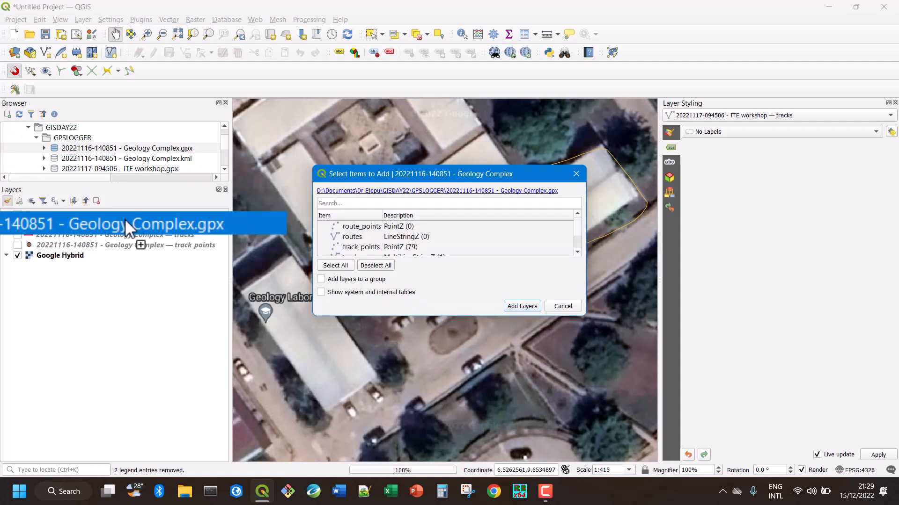
{"action": "scroll", "coordinate": [406, 240], "scroll_direction": "down", "scroll_amount": 1}
{"action": "left_click", "coordinate": [409, 236]}
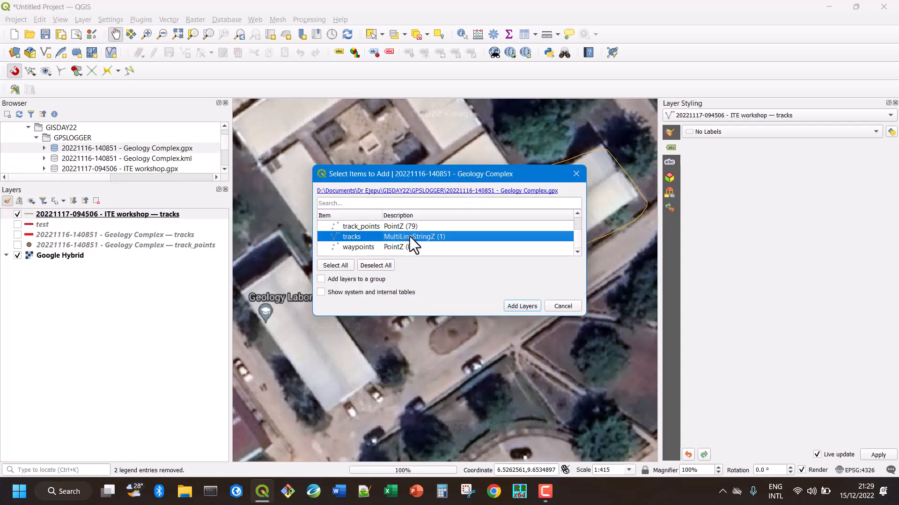
{"action": "left_click", "coordinate": [521, 306]}
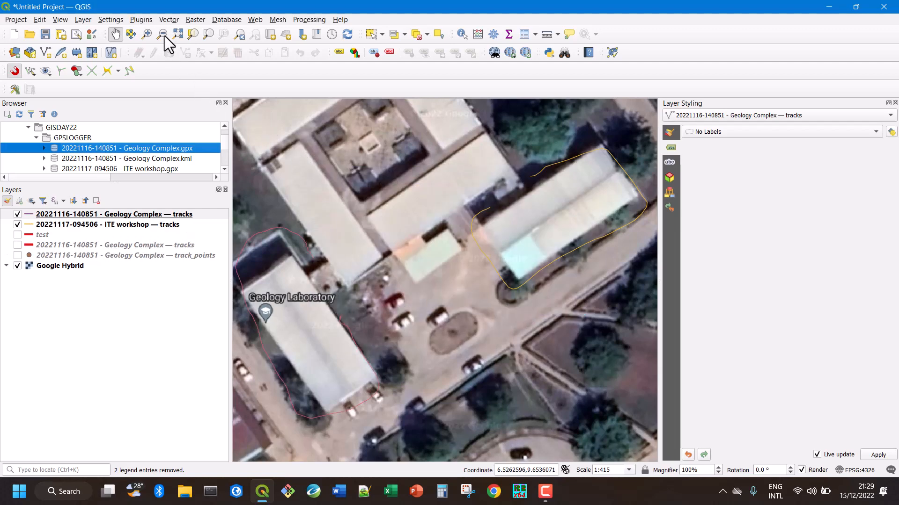
Start a new shapefile layer and name its file buildings in the GISDAY22 folder
{"action": "left_click", "coordinate": [86, 21]}
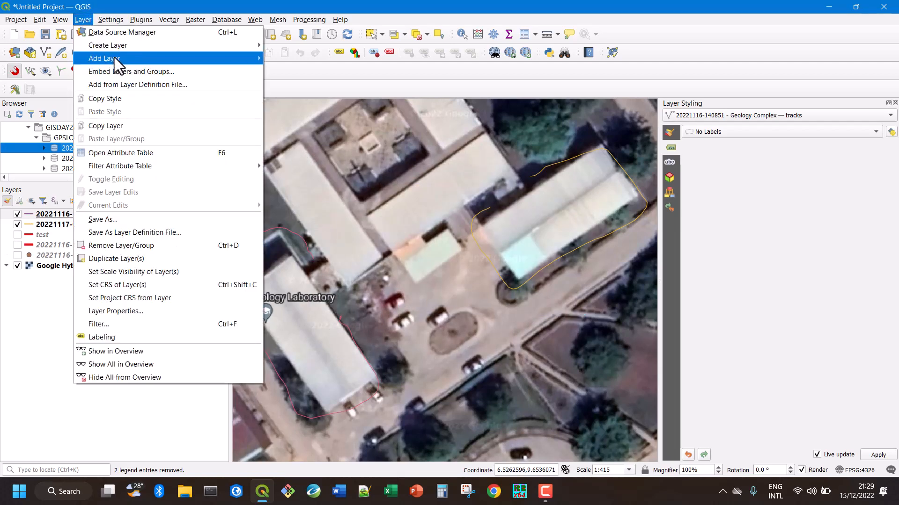
{"action": "mouse_move", "coordinate": [123, 45]}
{"action": "left_click", "coordinate": [342, 59]}
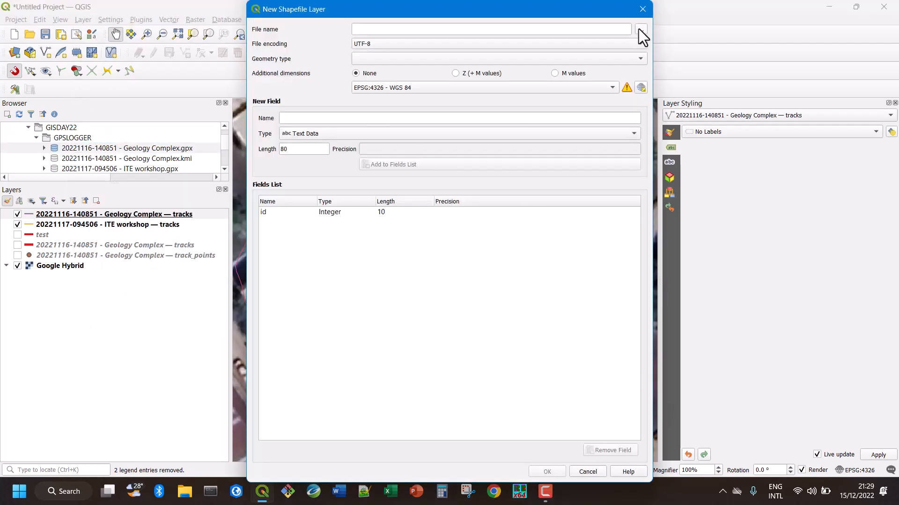
{"action": "left_click", "coordinate": [639, 29]}
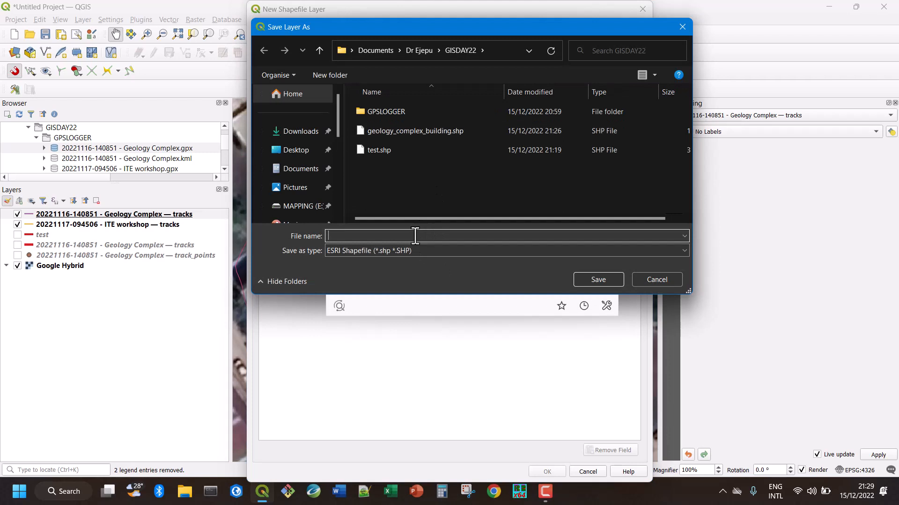
{"action": "type", "text": "buidings"}
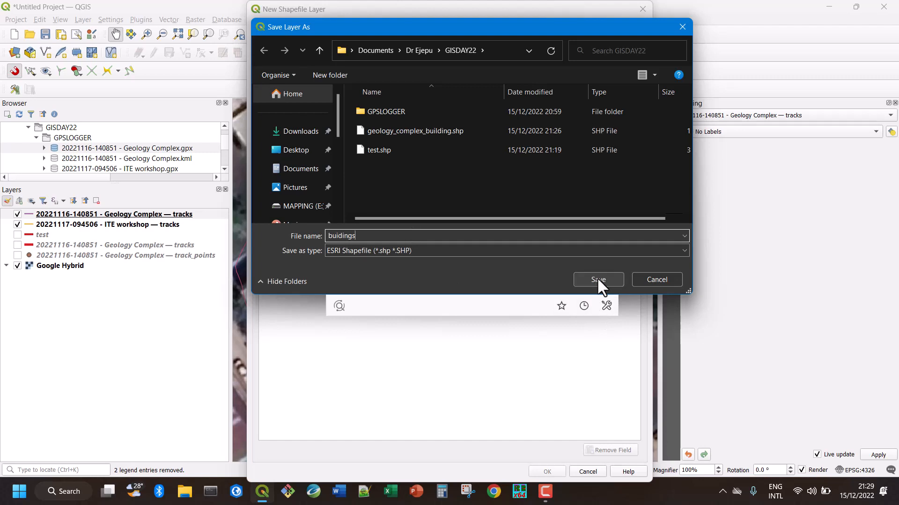
{"action": "left_click", "coordinate": [335, 236]}
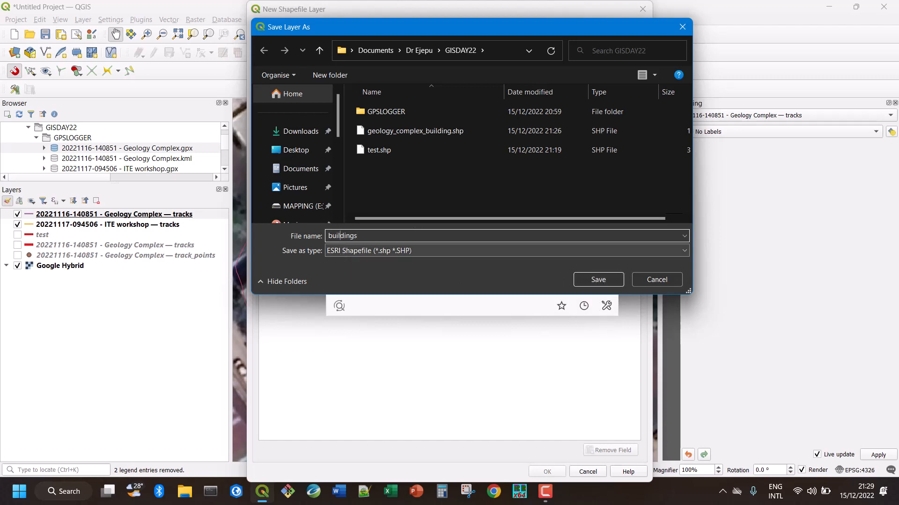
{"action": "left_click", "coordinate": [591, 280]}
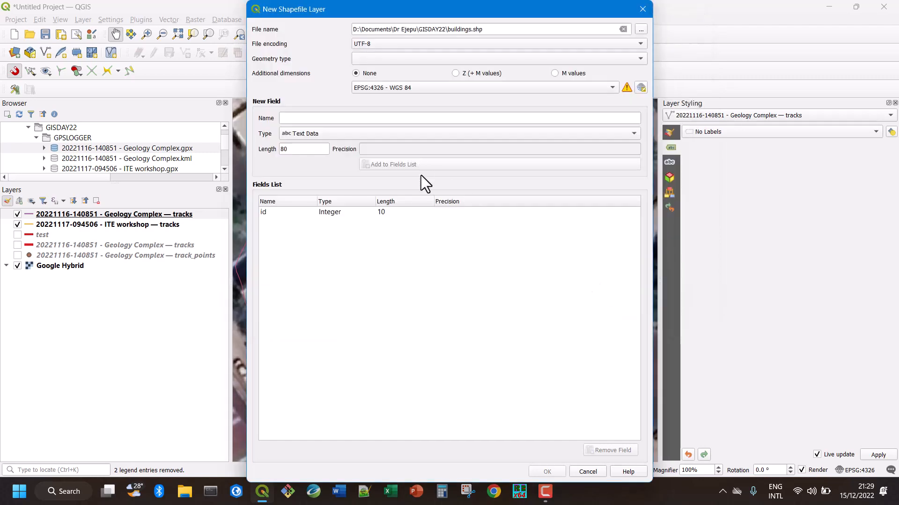
Set the new shapefile's geometry type to Polygon, add a text field name_build with length 80, and create the layer
{"action": "left_click", "coordinate": [638, 58]}
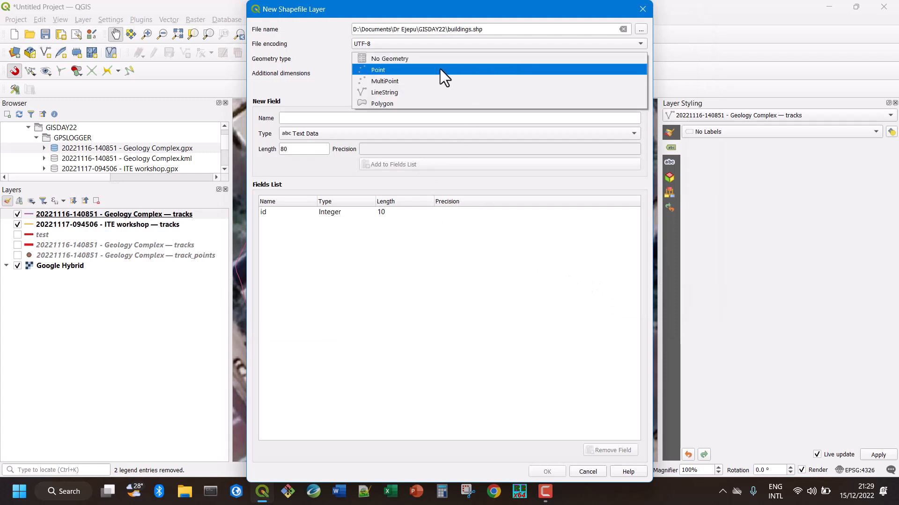
{"action": "left_click", "coordinate": [391, 103]}
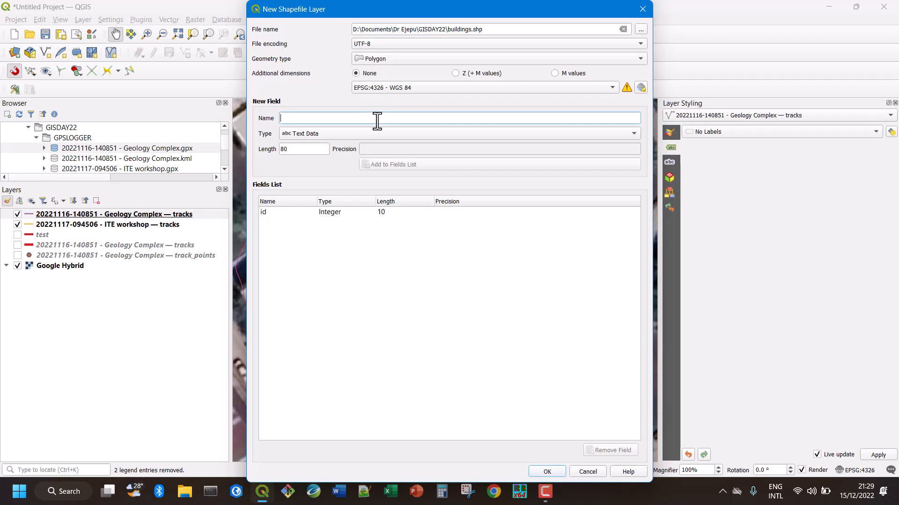
{"action": "type", "text": "name_"}
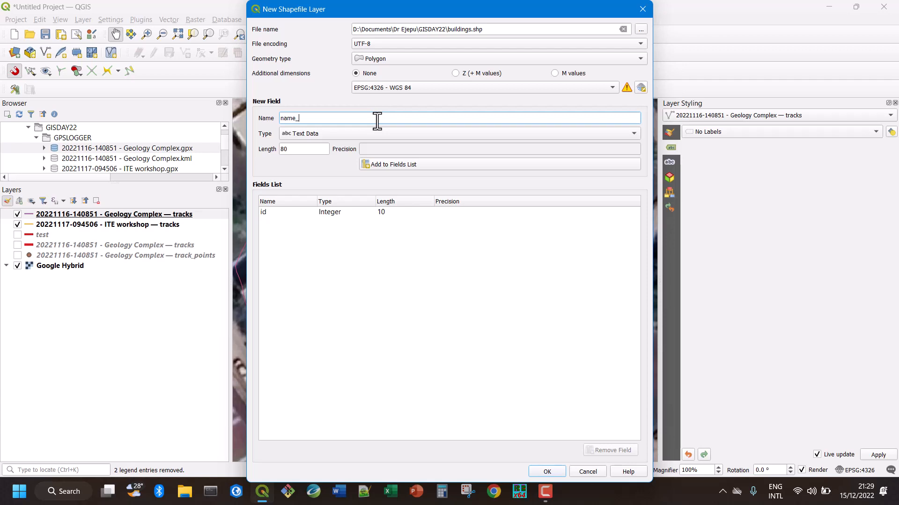
{"action": "type", "text": "build"}
{"action": "left_click", "coordinate": [405, 166]}
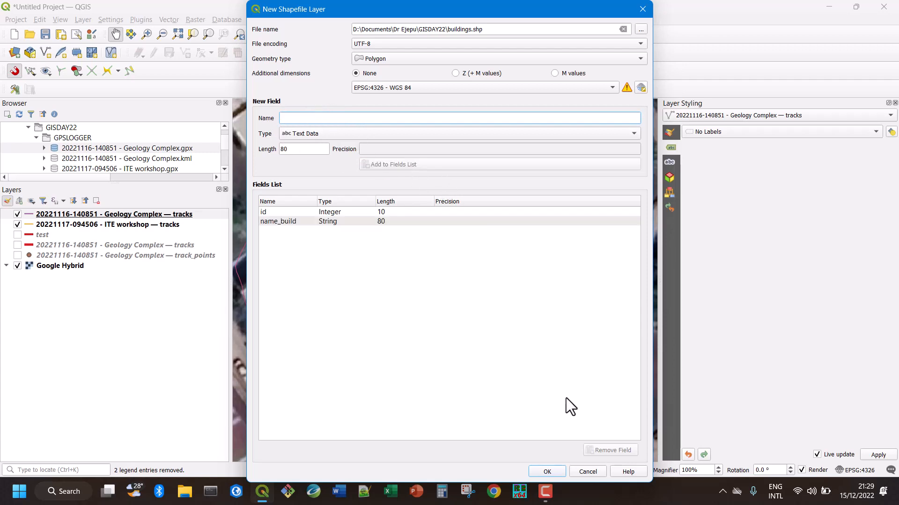
{"action": "left_click", "coordinate": [547, 472]}
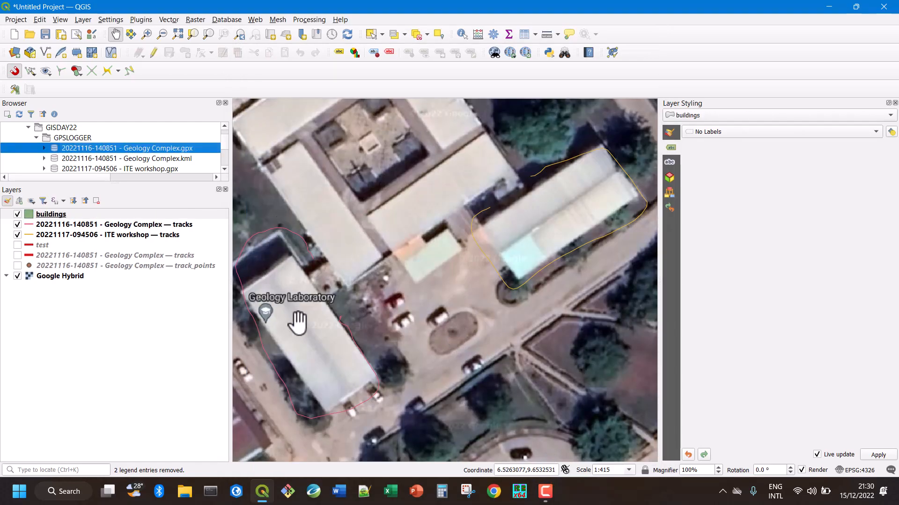
Turn on editing for the buildings layer
{"action": "left_click_drag", "start_coordinate": [316, 337], "coordinate": [411, 278]}
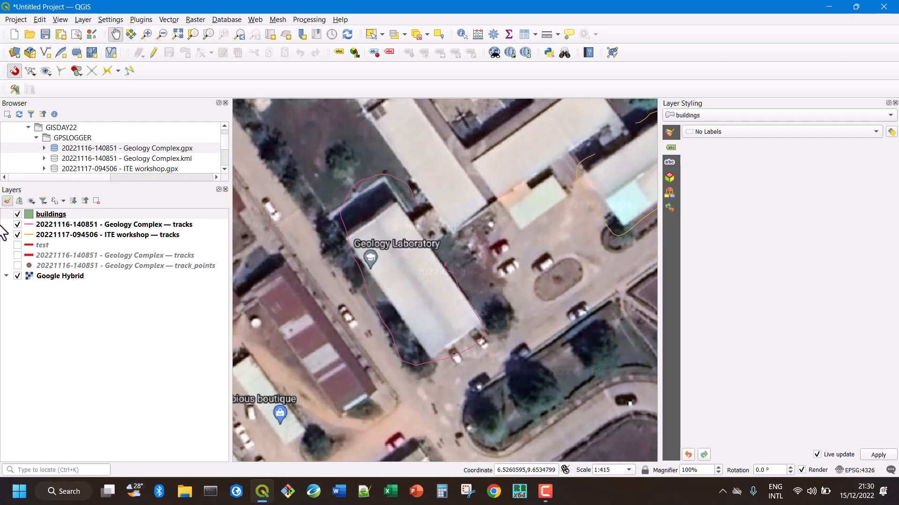
{"action": "left_click", "coordinate": [48, 216]}
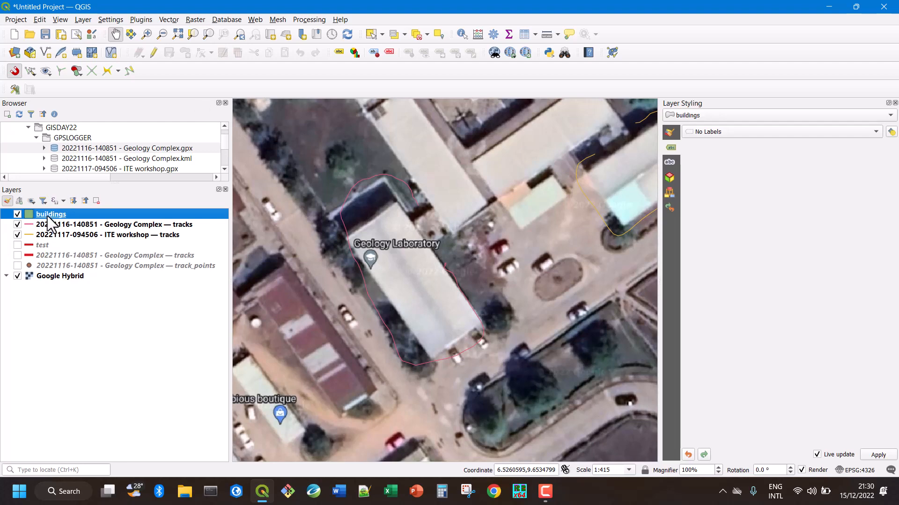
{"action": "right_click", "coordinate": [48, 217]}
{"action": "left_click", "coordinate": [83, 383]}
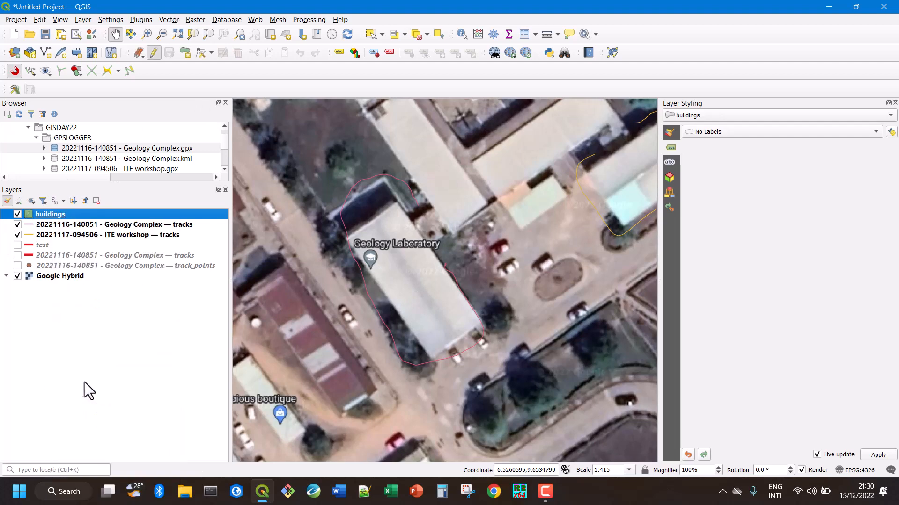
Review the project snapping settings for the buildings layer, then close them without changes
{"action": "left_click", "coordinate": [16, 20]}
{"action": "left_click", "coordinate": [51, 179]}
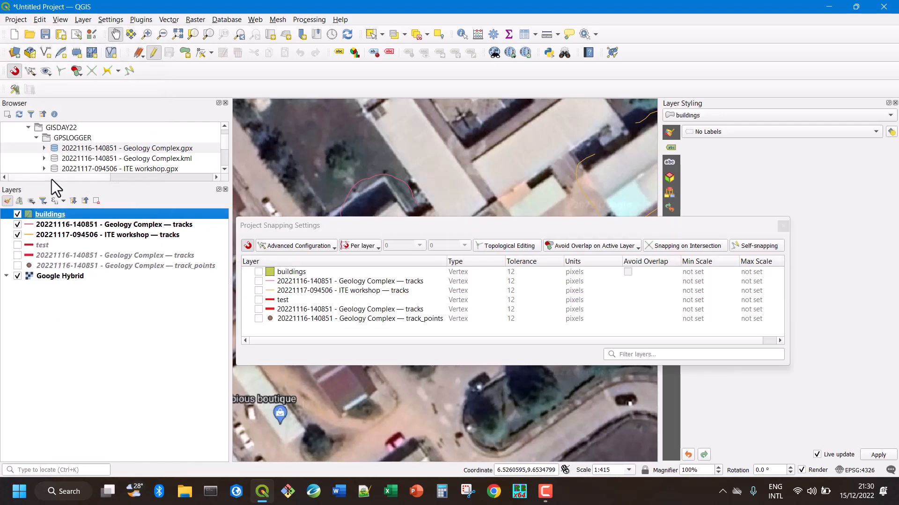
{"action": "left_click", "coordinate": [288, 275]}
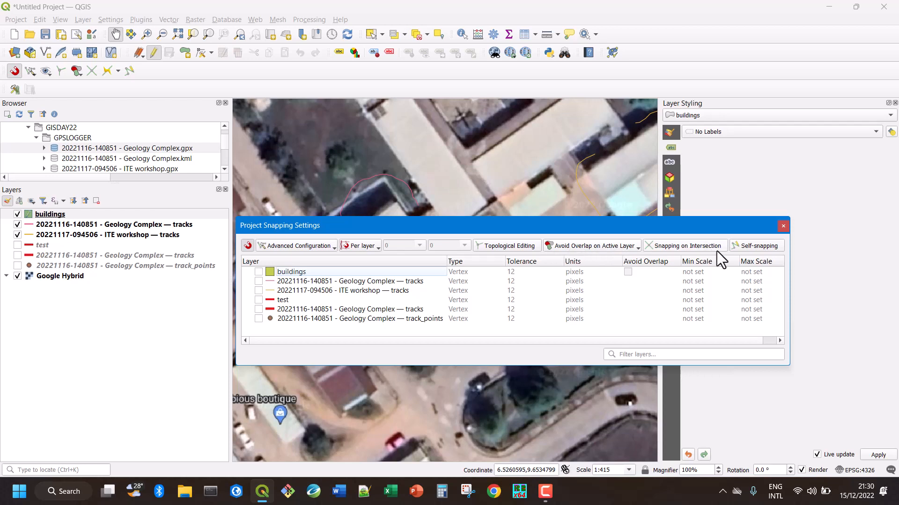
{"action": "left_click", "coordinate": [783, 226]}
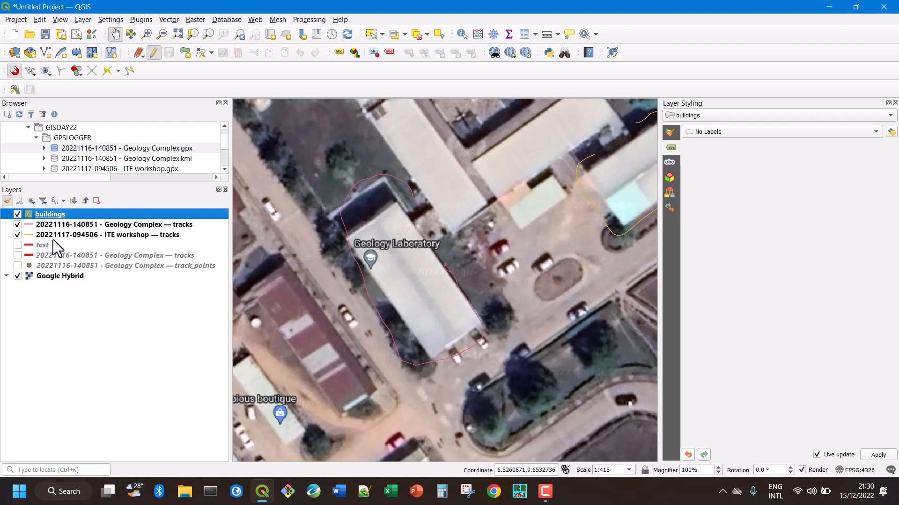
Hide the Geology Complex tracks layer and digitize the Geology Laboratory roof as a four-corner polygon in buildings
{"action": "left_click", "coordinate": [18, 225]}
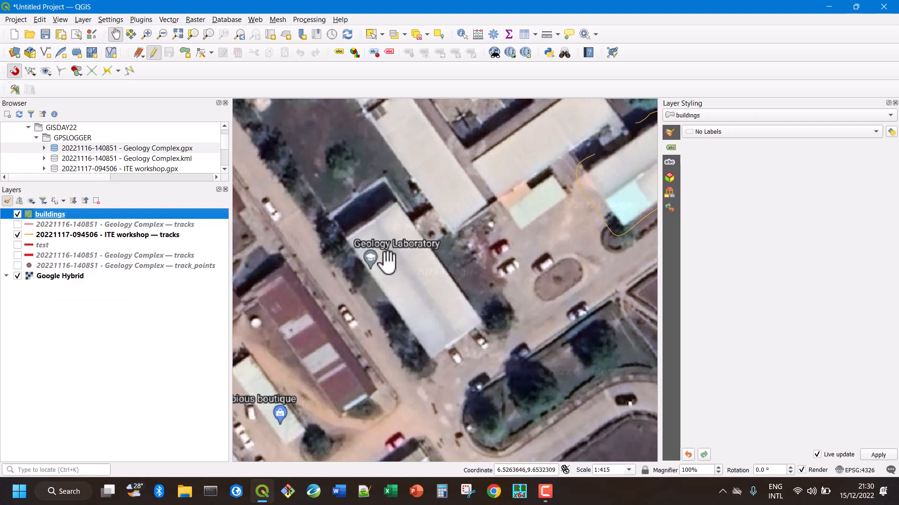
{"action": "scroll", "coordinate": [398, 279], "scroll_direction": "up", "scroll_amount": 1}
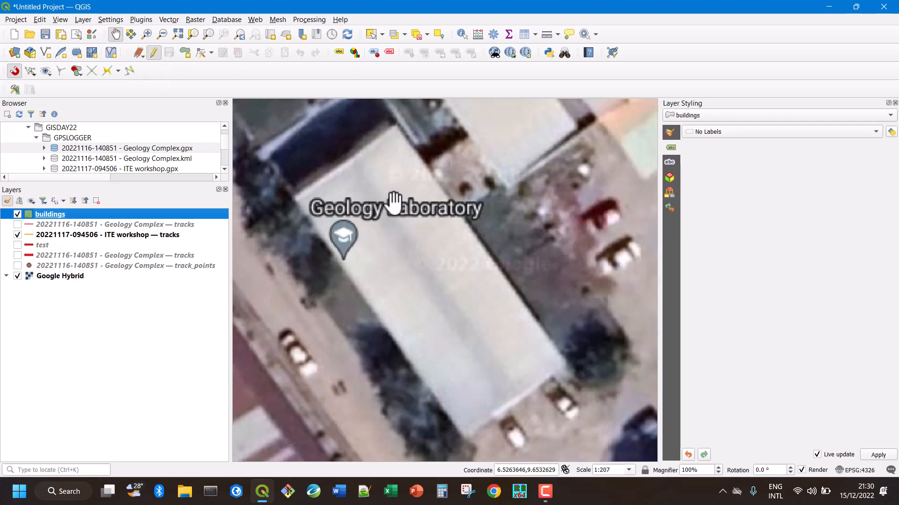
{"action": "left_click", "coordinate": [185, 52]}
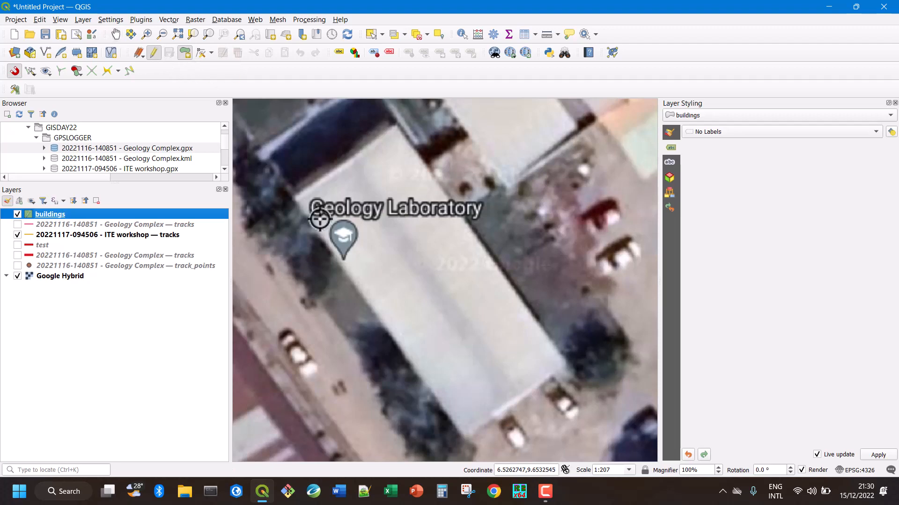
{"action": "left_click", "coordinate": [296, 197]}
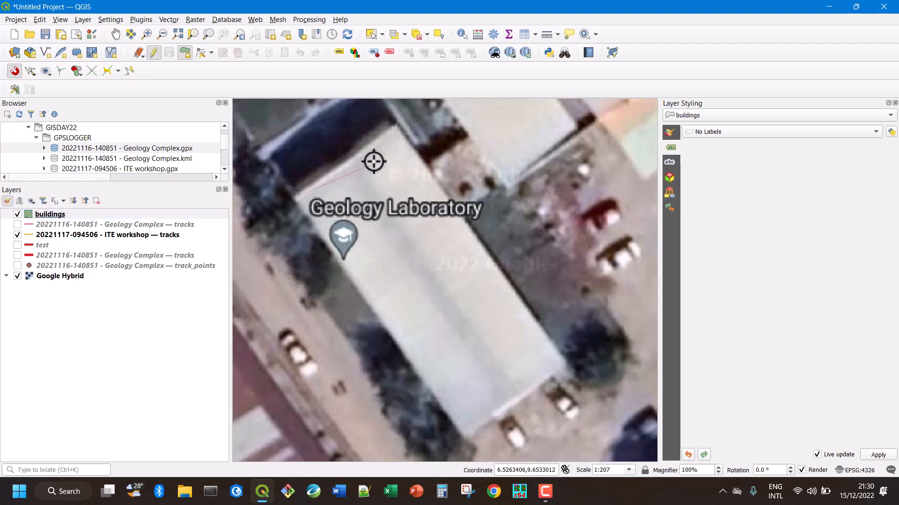
{"action": "left_click", "coordinate": [395, 126]}
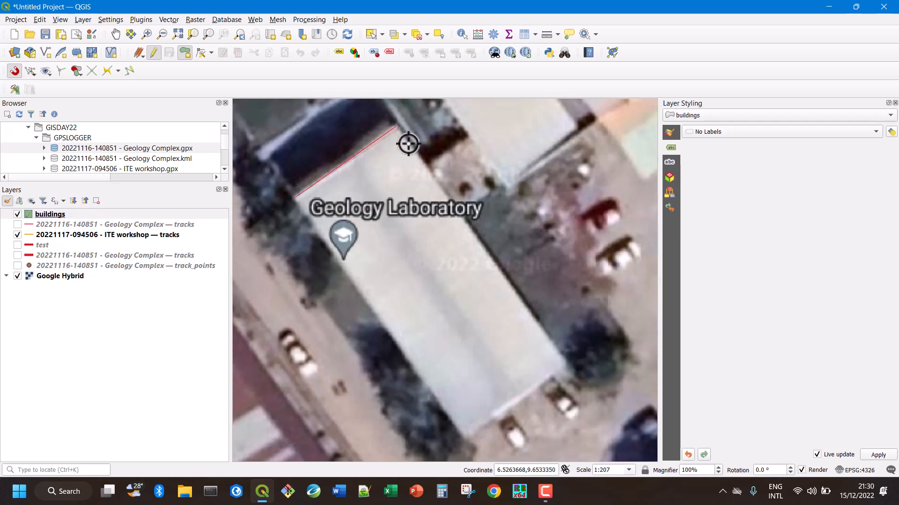
{"action": "left_click", "coordinate": [567, 366]}
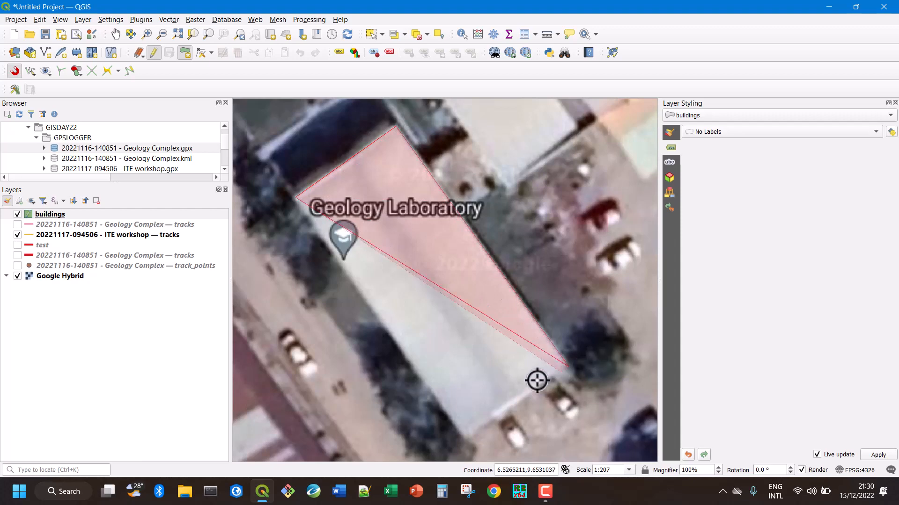
{"action": "left_click", "coordinate": [467, 439]}
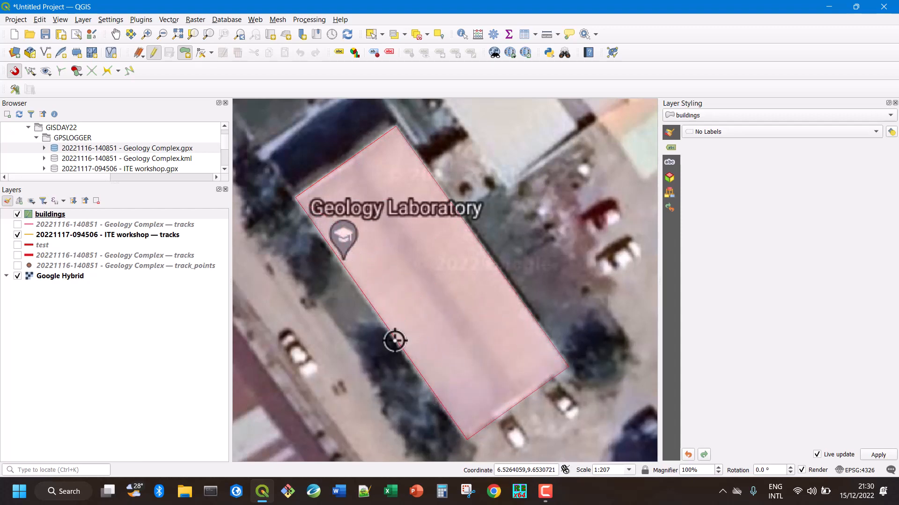
{"action": "right_click", "coordinate": [336, 255]}
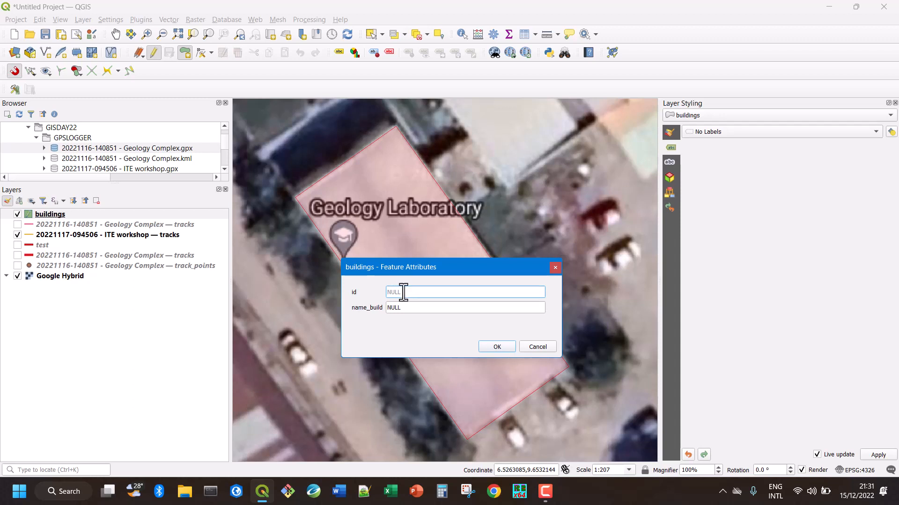
Save the new polygon's attributes with id 1 and name_build geology complex
{"action": "type", "text": "1"}
{"action": "left_click", "coordinate": [411, 309]}
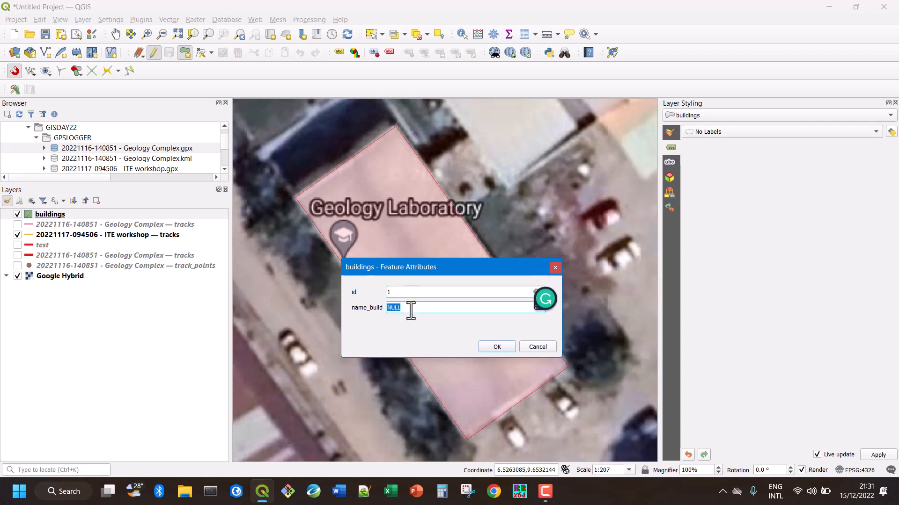
{"action": "type", "text": "geology complex"}
{"action": "left_click", "coordinate": [499, 347]}
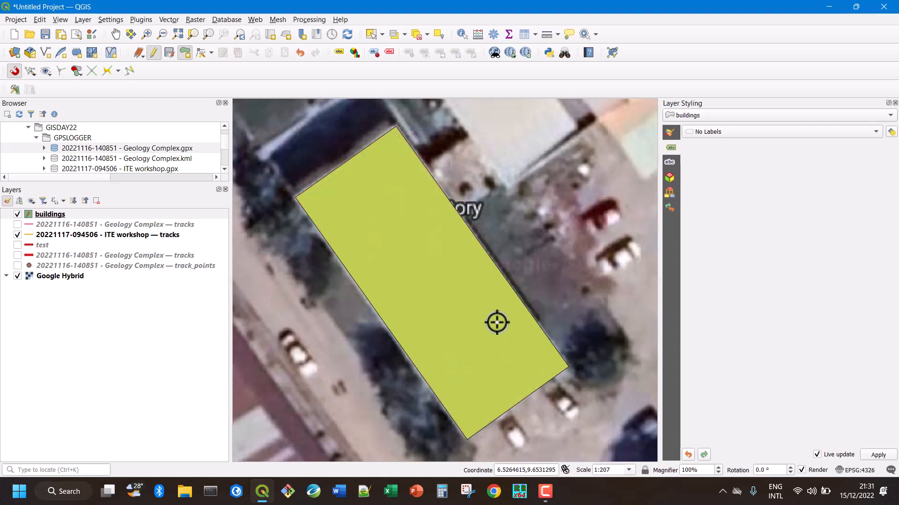
{"action": "scroll", "coordinate": [561, 255], "scroll_direction": "down", "scroll_amount": 1}
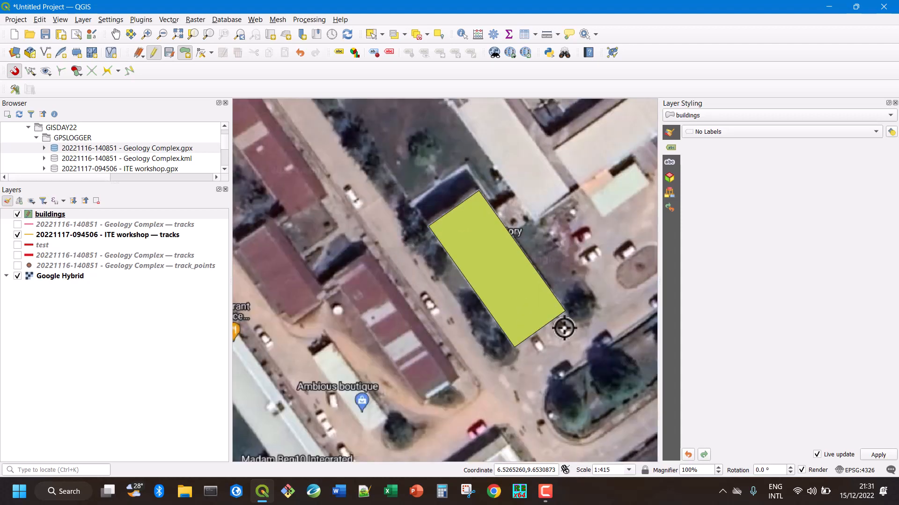
{"action": "scroll", "coordinate": [568, 321], "scroll_direction": "down", "scroll_amount": 1}
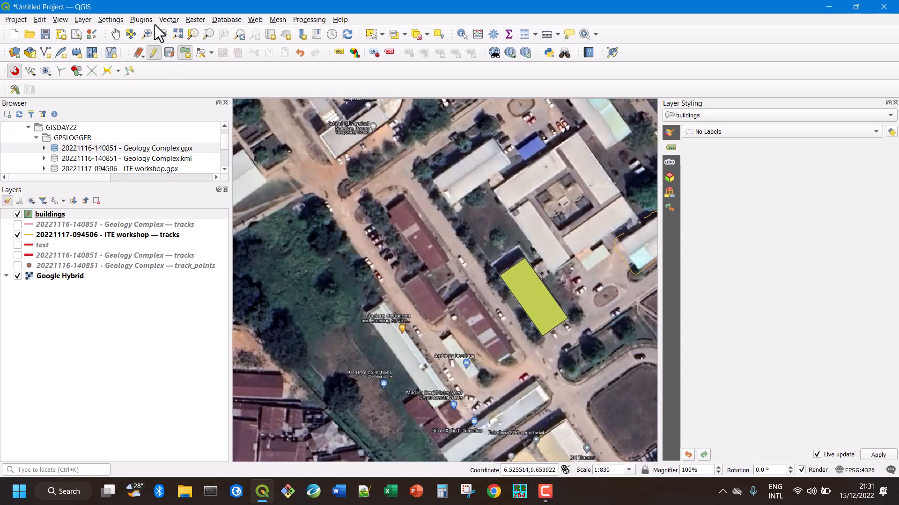
{"action": "left_click", "coordinate": [114, 38]}
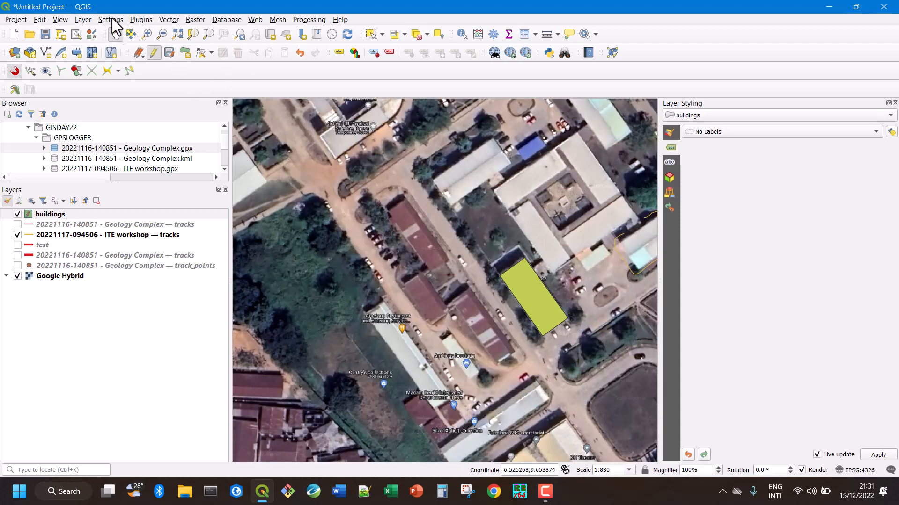
{"action": "left_click_drag", "start_coordinate": [512, 185], "coordinate": [351, 224]}
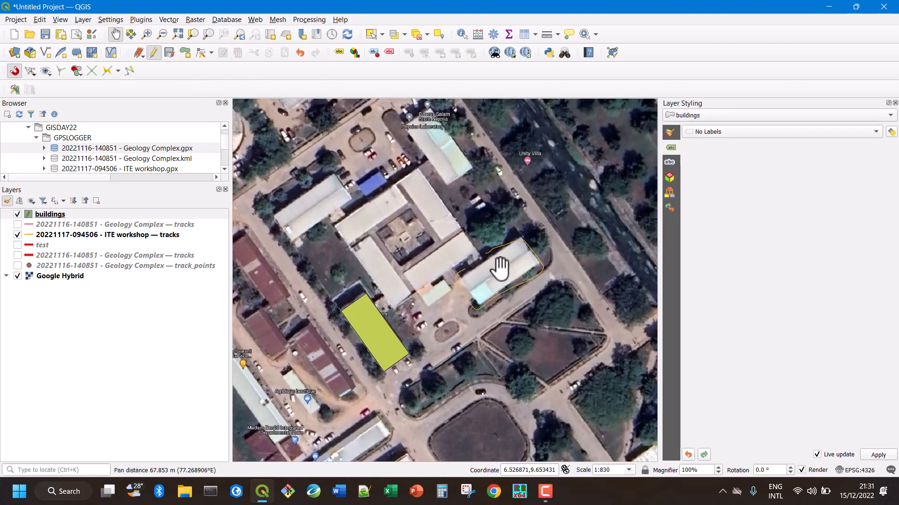
{"action": "scroll", "coordinate": [498, 267], "scroll_direction": "up", "scroll_amount": 2}
{"action": "left_click_drag", "start_coordinate": [504, 271], "coordinate": [459, 265]}
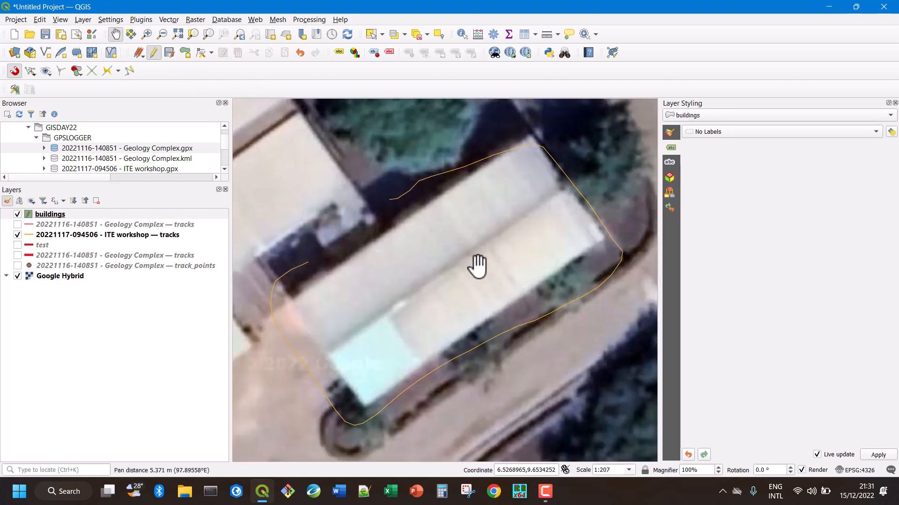
{"action": "scroll", "coordinate": [478, 267], "scroll_direction": "up", "scroll_amount": 1}
{"action": "scroll", "coordinate": [478, 266], "scroll_direction": "down", "scroll_amount": 1}
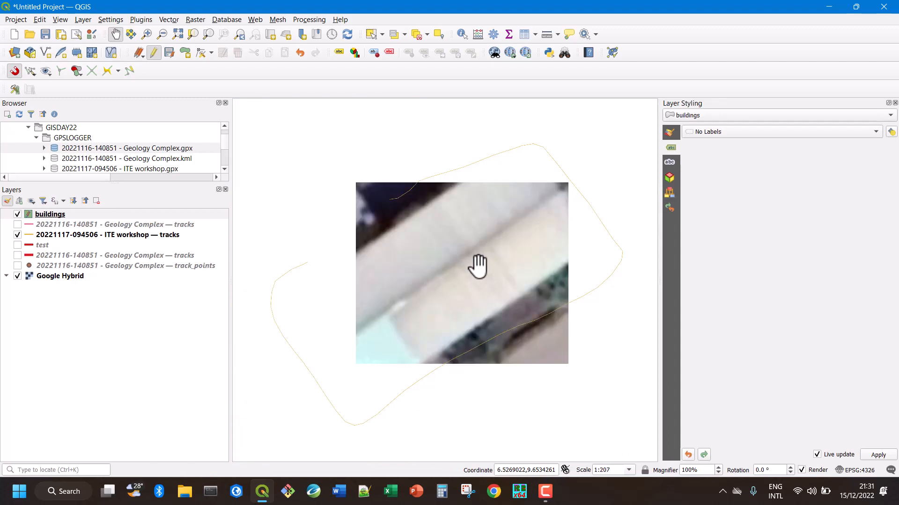
{"action": "left_click", "coordinate": [17, 235]}
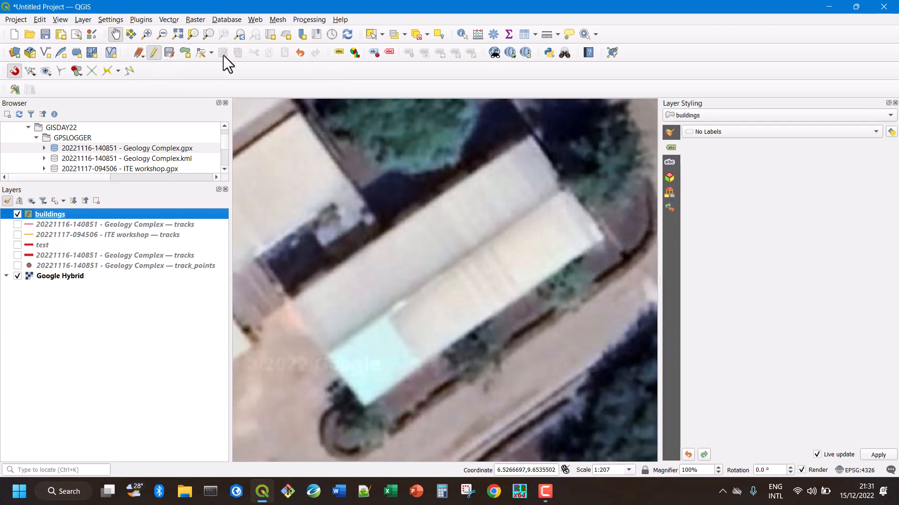
Digitize the ITE workshop roof as a six-corner polygon in buildings, following the small notch on its eastern side
{"action": "left_click", "coordinate": [185, 54]}
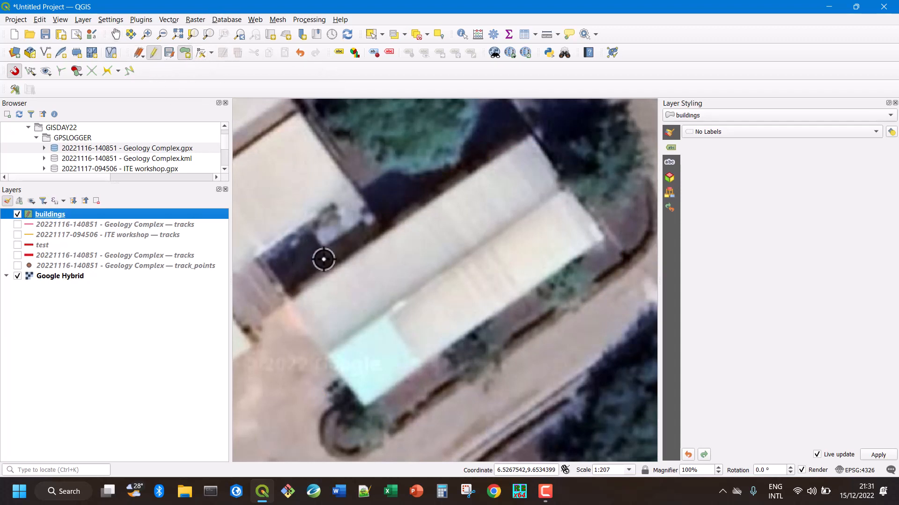
{"action": "left_click", "coordinate": [293, 298]}
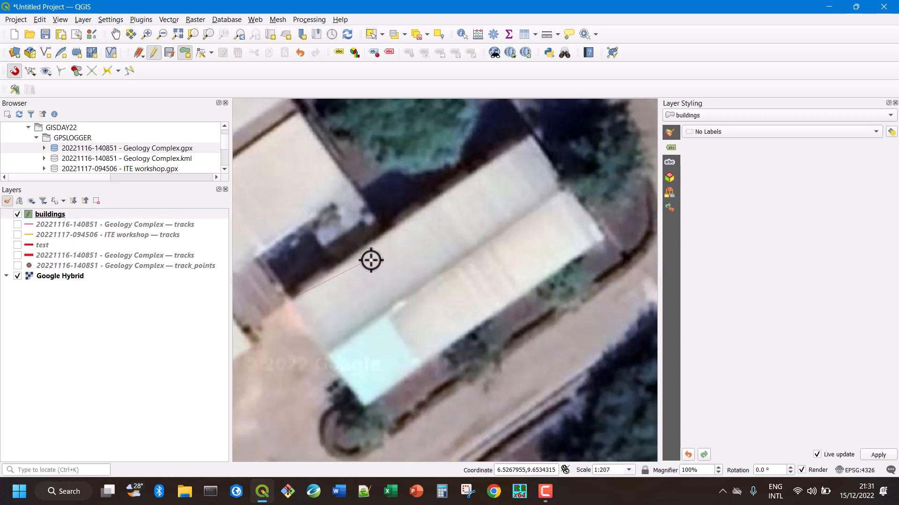
{"action": "left_click", "coordinate": [531, 136]}
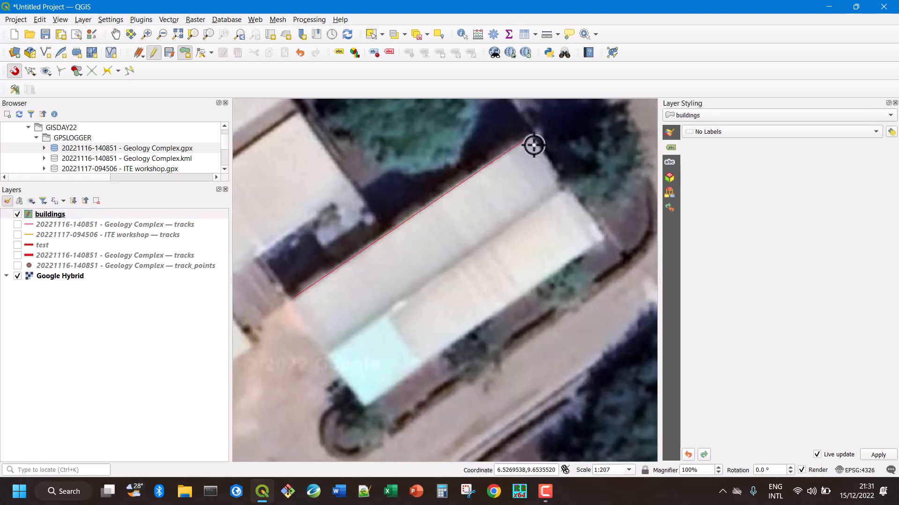
{"action": "left_click", "coordinate": [556, 184]}
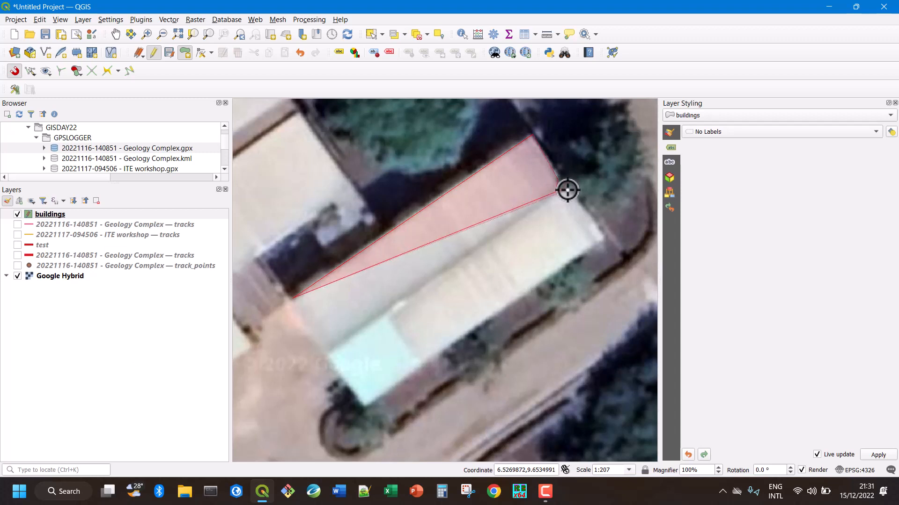
{"action": "left_click", "coordinate": [569, 189]}
{"action": "left_click", "coordinate": [605, 240]}
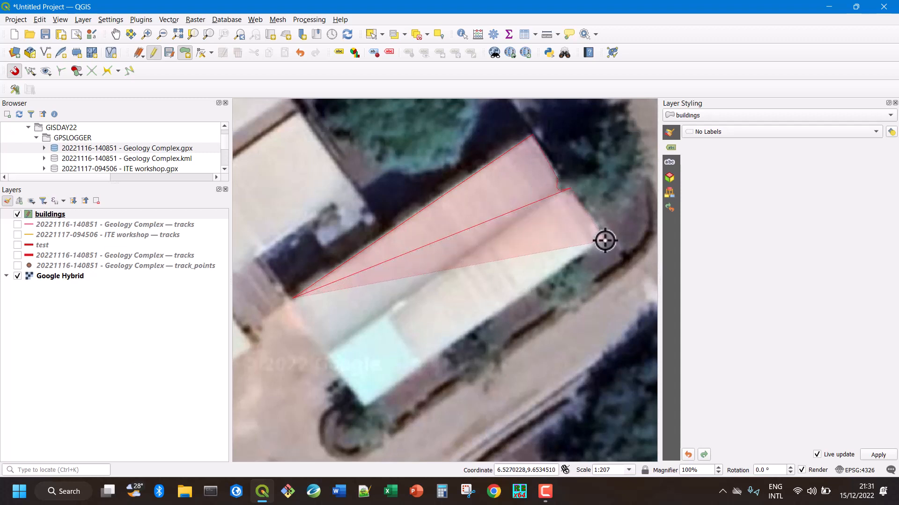
{"action": "right_click", "coordinate": [365, 403]}
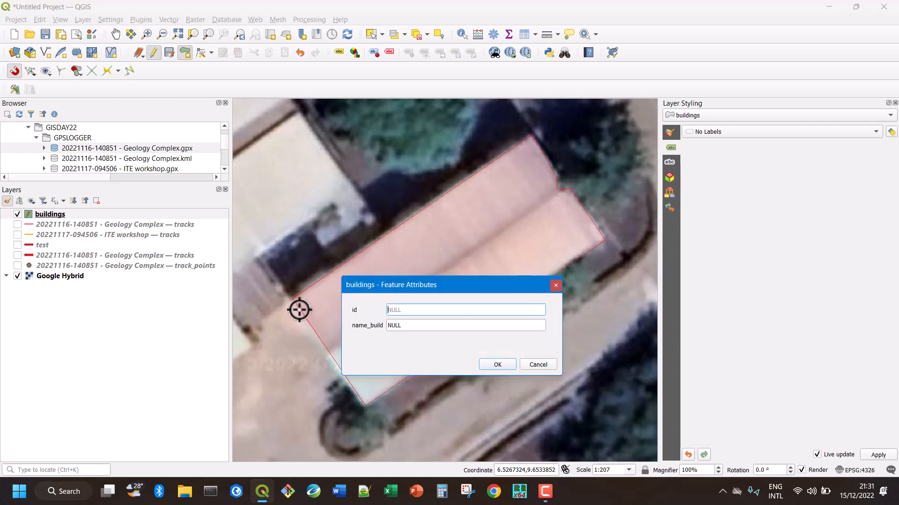
Save the workshop polygon's attributes with id 2 and name_build ITE Complex
{"action": "type", "text": "2"}
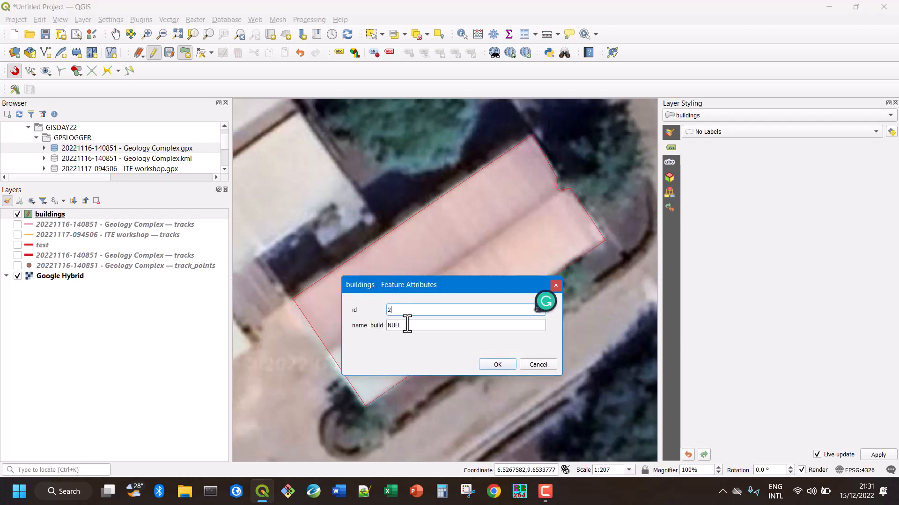
{"action": "left_click", "coordinate": [408, 325]}
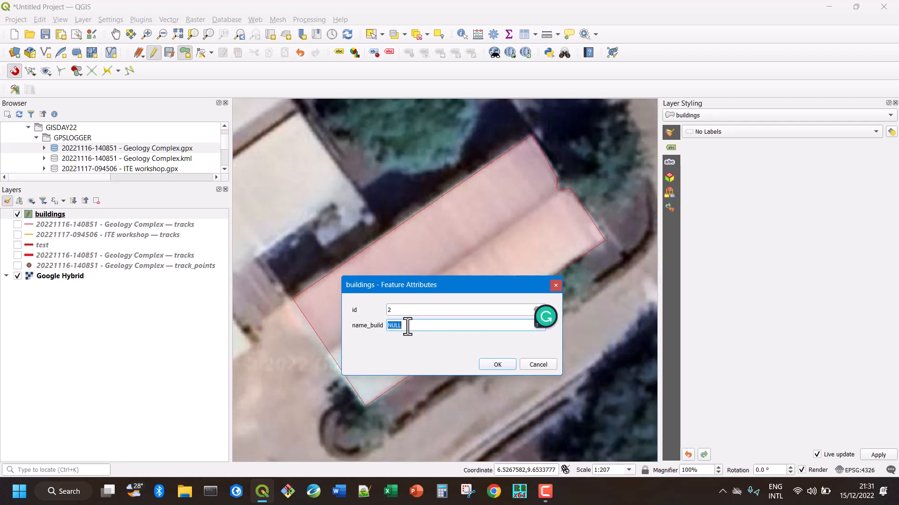
{"action": "type", "text": "ITE Complex"}
{"action": "left_click", "coordinate": [498, 364]}
Label the buildings polygons with single labels from the name_build field in bold Arial
{"action": "scroll", "coordinate": [412, 242], "scroll_direction": "down", "scroll_amount": 1}
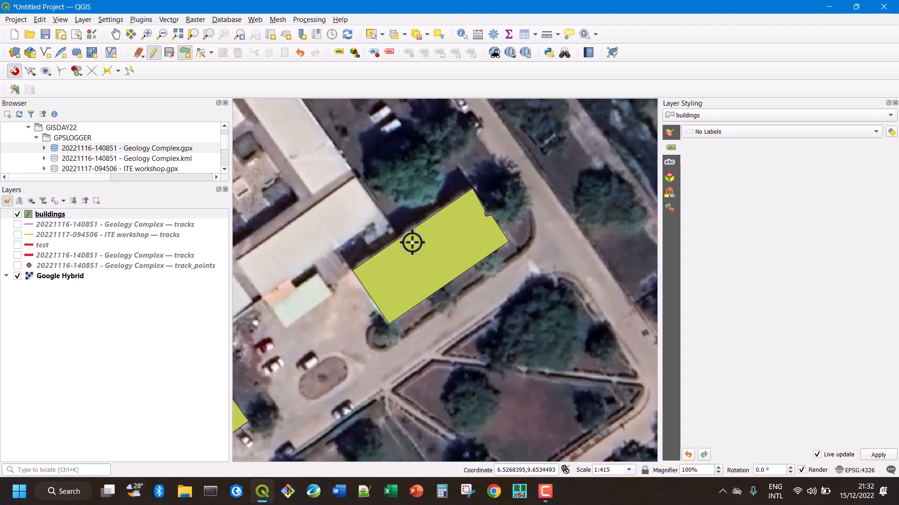
{"action": "scroll", "coordinate": [412, 242], "scroll_direction": "down", "scroll_amount": 1}
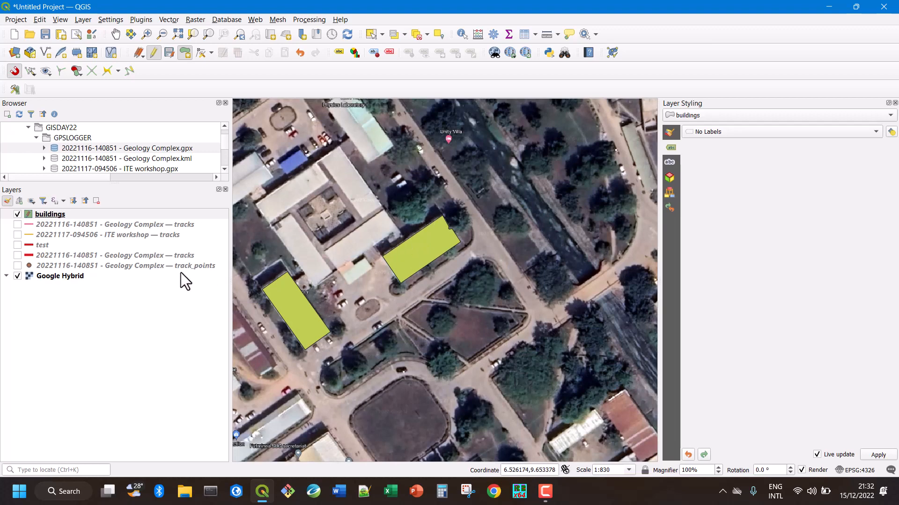
{"action": "left_click", "coordinate": [51, 215]}
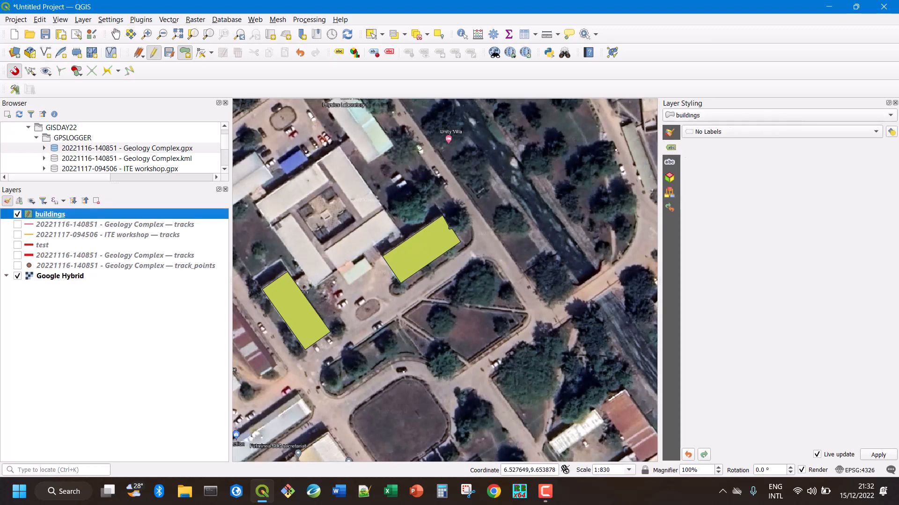
{"action": "left_click", "coordinate": [871, 131]}
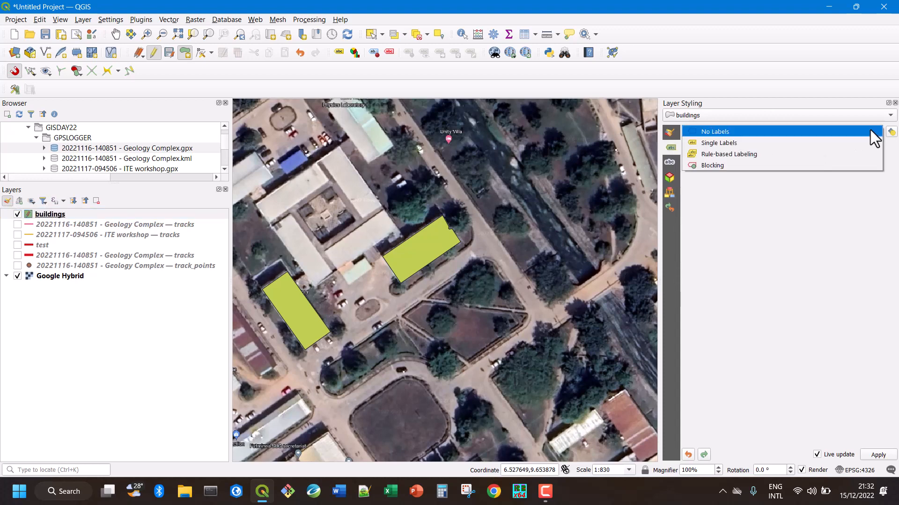
{"action": "left_click", "coordinate": [740, 144]}
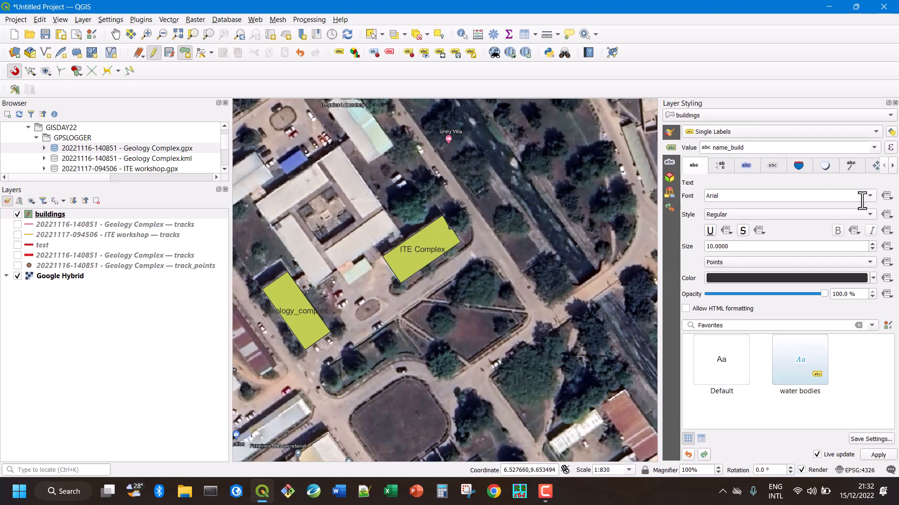
{"action": "left_click", "coordinate": [867, 218]}
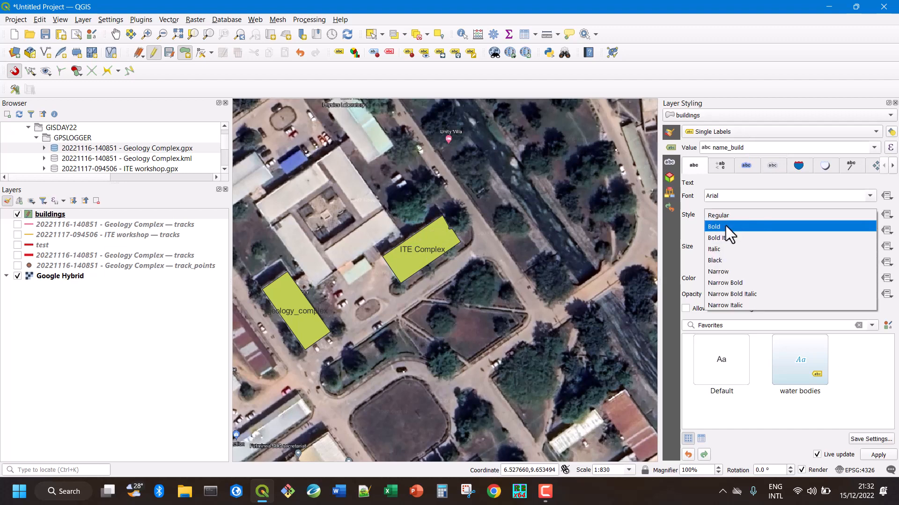
{"action": "left_click", "coordinate": [726, 226]}
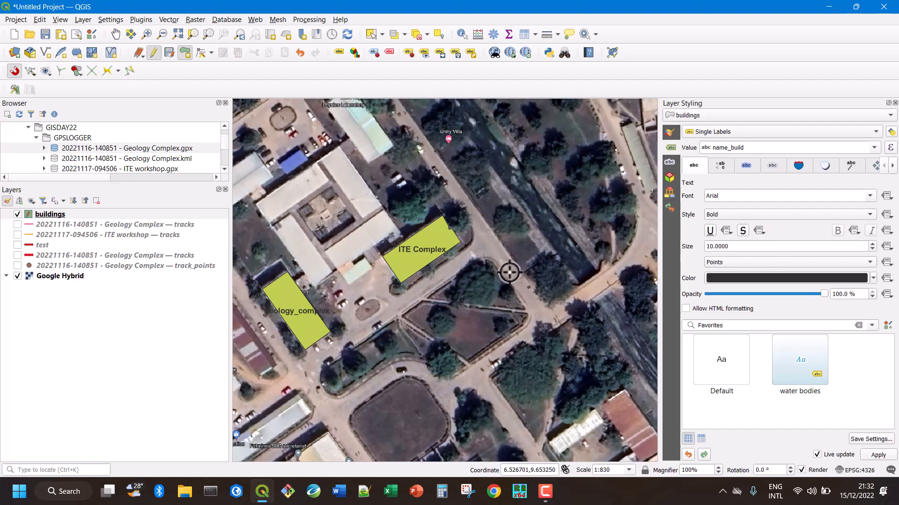
Check the labelled polygons with and without the Google Hybrid basemap, and zoom to the buildings layer's extent
{"action": "left_click", "coordinate": [18, 277]}
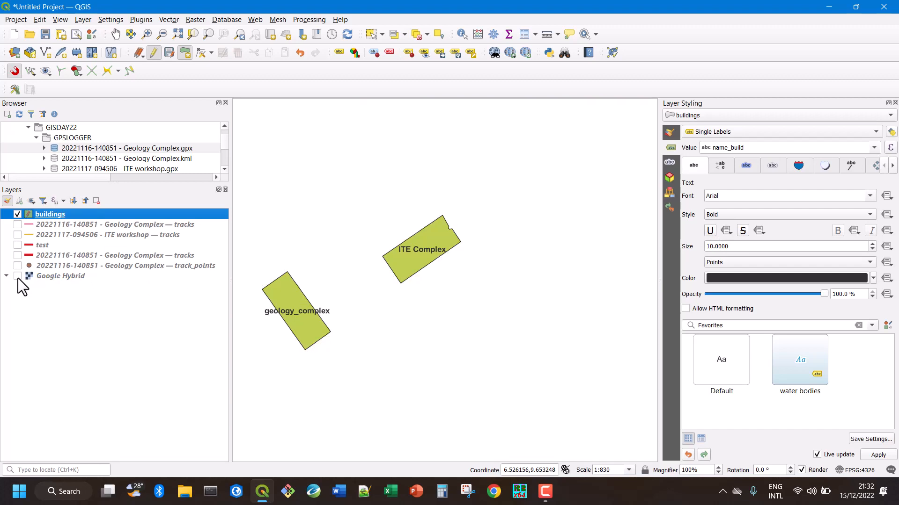
{"action": "left_click", "coordinate": [18, 277]}
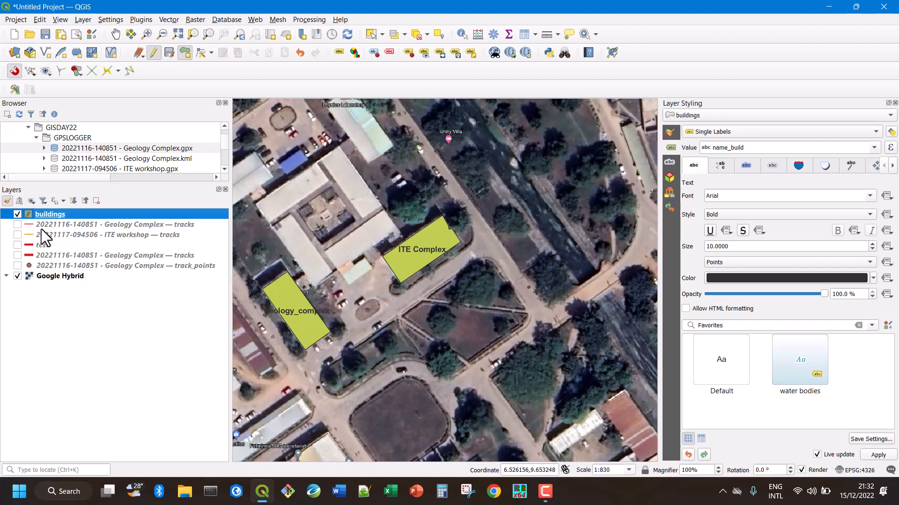
{"action": "right_click", "coordinate": [55, 213]}
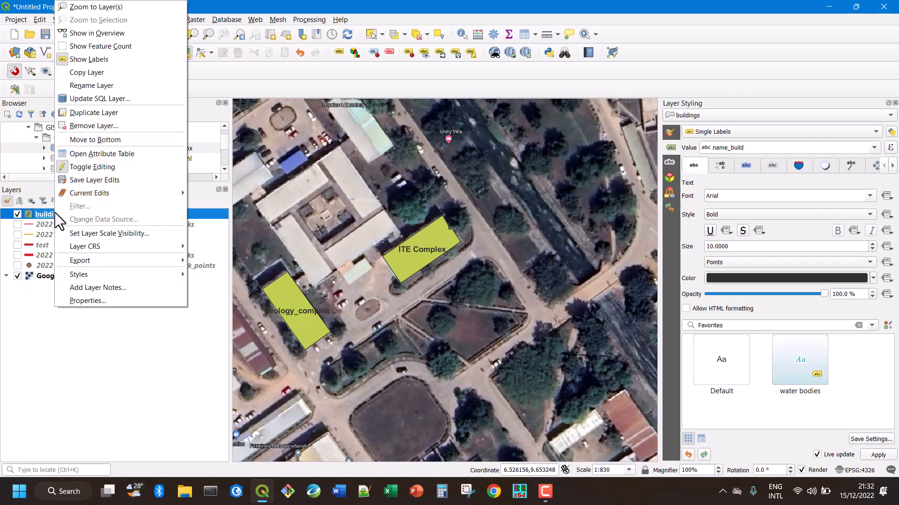
{"action": "left_click", "coordinate": [130, 7]}
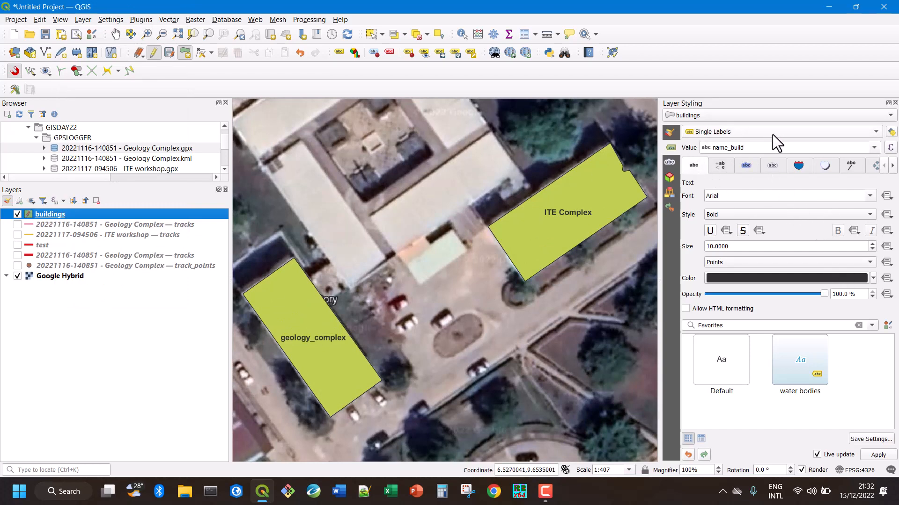
Change the buildings symbol from a simple fill to a red Outline: Simple Line
{"action": "left_click", "coordinate": [671, 132]}
{"action": "left_click", "coordinate": [796, 159]}
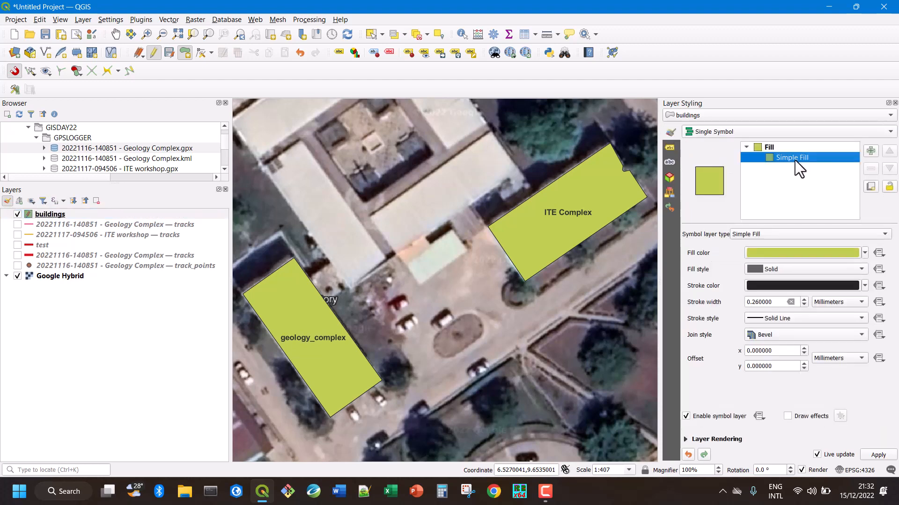
{"action": "left_click", "coordinate": [877, 235]}
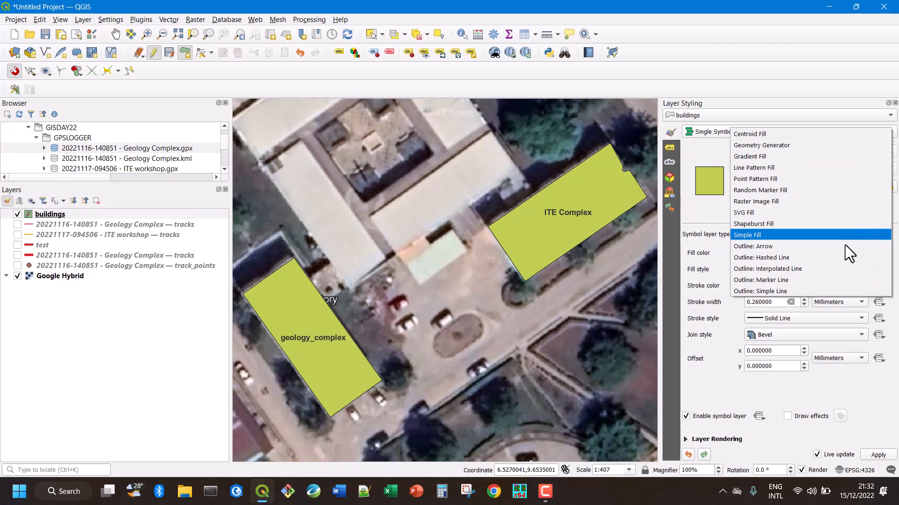
{"action": "left_click", "coordinate": [794, 291]}
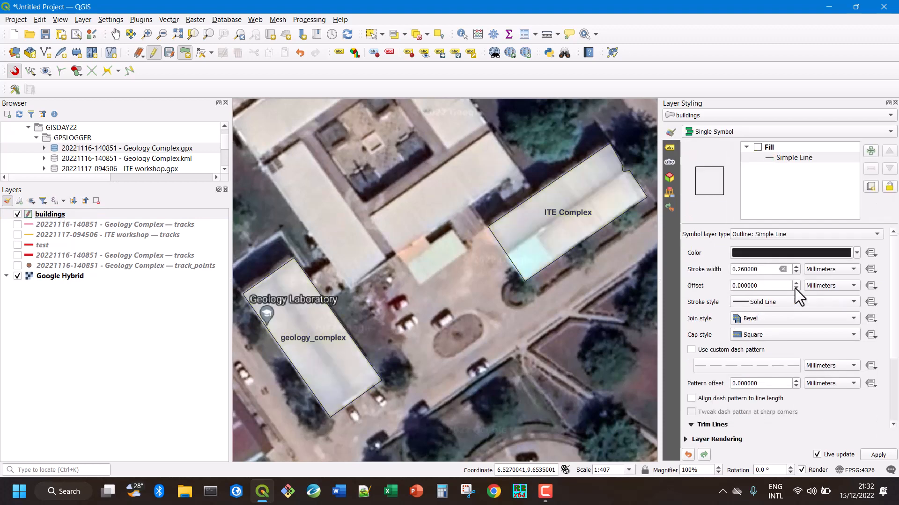
{"action": "left_click", "coordinate": [855, 253]}
{"action": "left_click", "coordinate": [825, 186]}
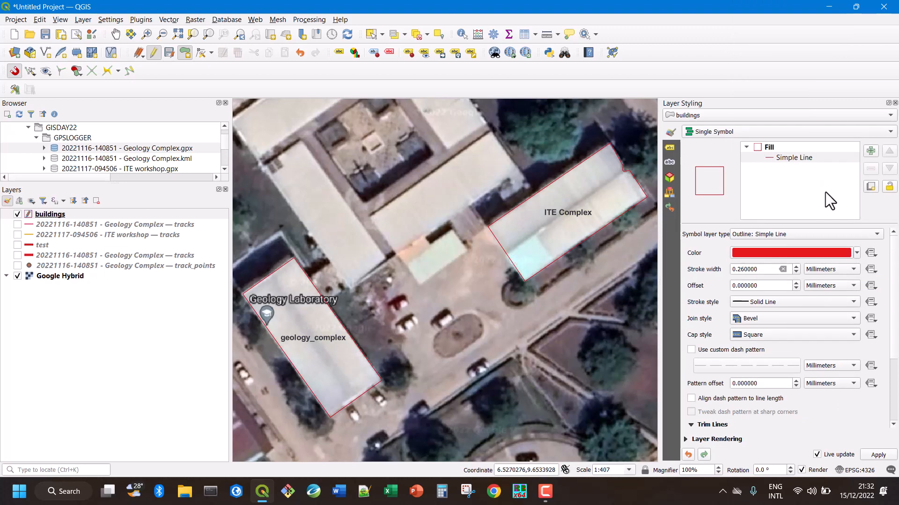
Set the buildings outline's stroke width to 1 millimetre
{"action": "left_click", "coordinate": [795, 272]}
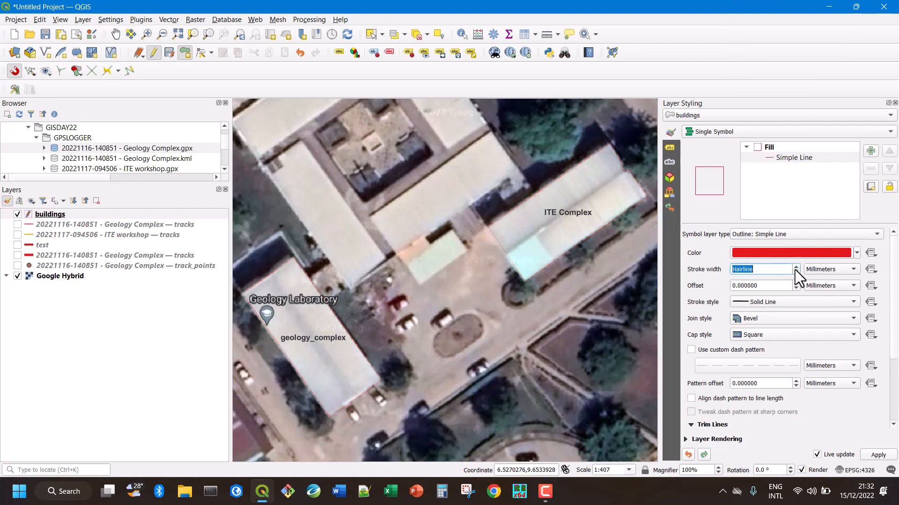
{"action": "left_click", "coordinate": [795, 271]}
{"action": "left_click", "coordinate": [795, 268]}
{"action": "left_click", "coordinate": [796, 268]}
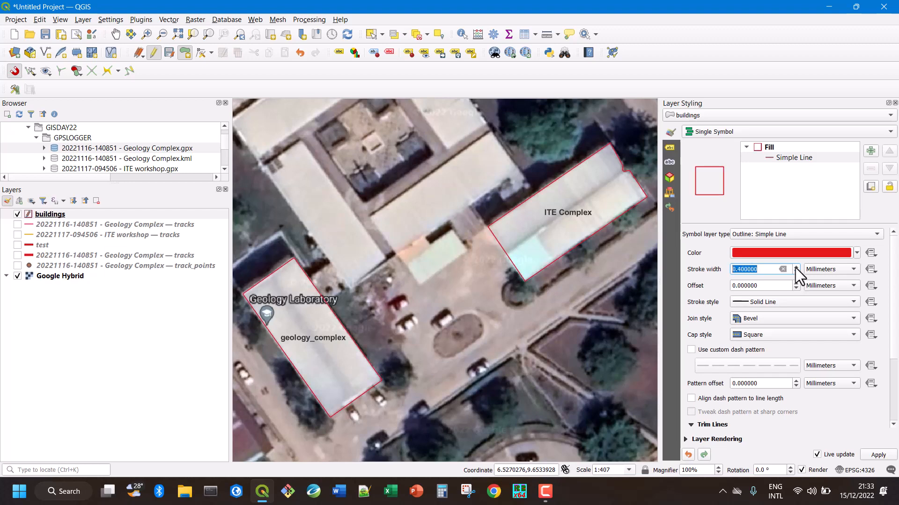
{"action": "left_click", "coordinate": [796, 268]}
{"action": "left_click", "coordinate": [796, 268]}
{"action": "left_click", "coordinate": [795, 268]}
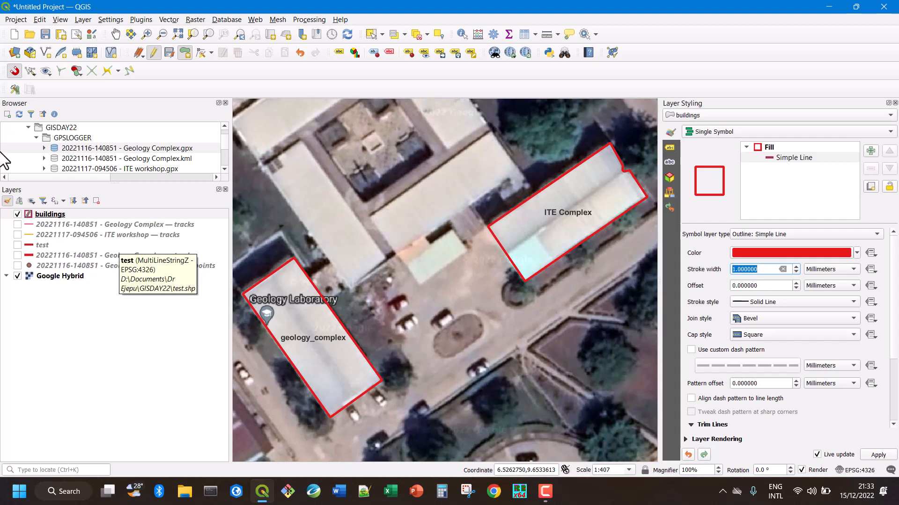
Review the id and name_build records in the buildings attribute table
{"action": "right_click", "coordinate": [60, 215]}
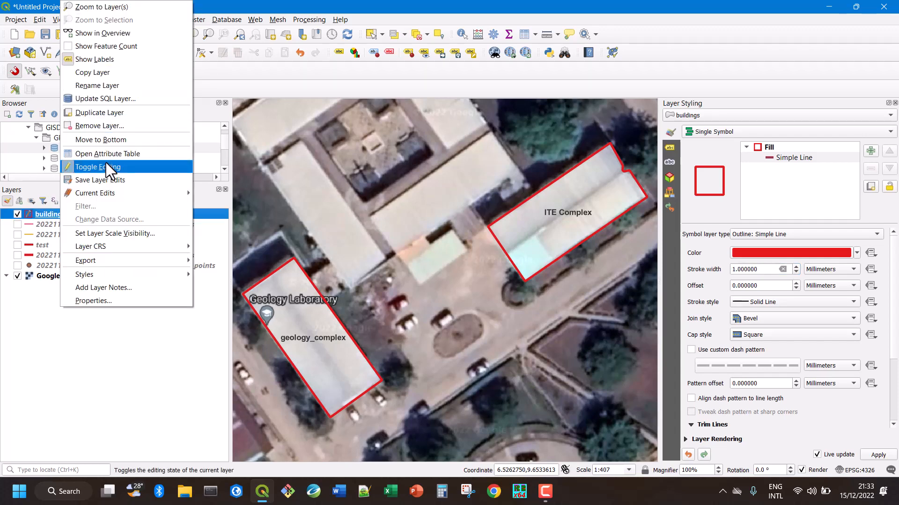
{"action": "left_click", "coordinate": [117, 152]}
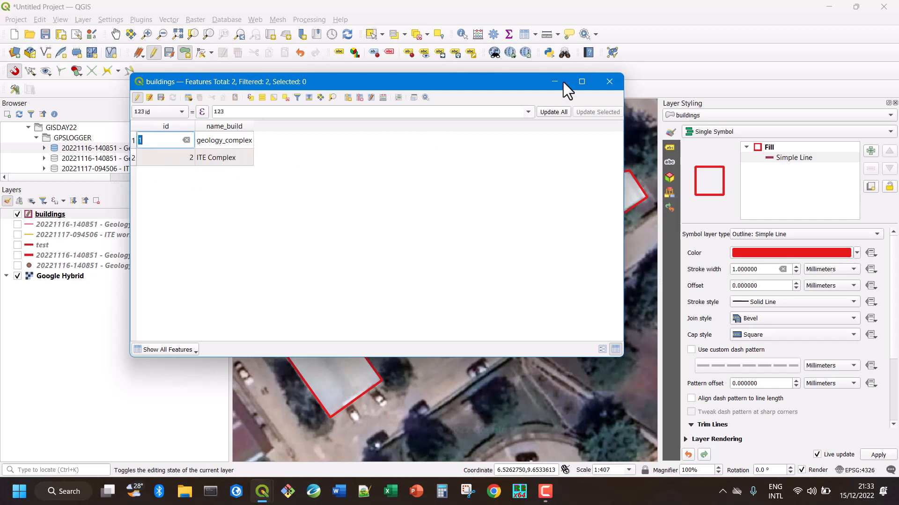
{"action": "left_click", "coordinate": [608, 81]}
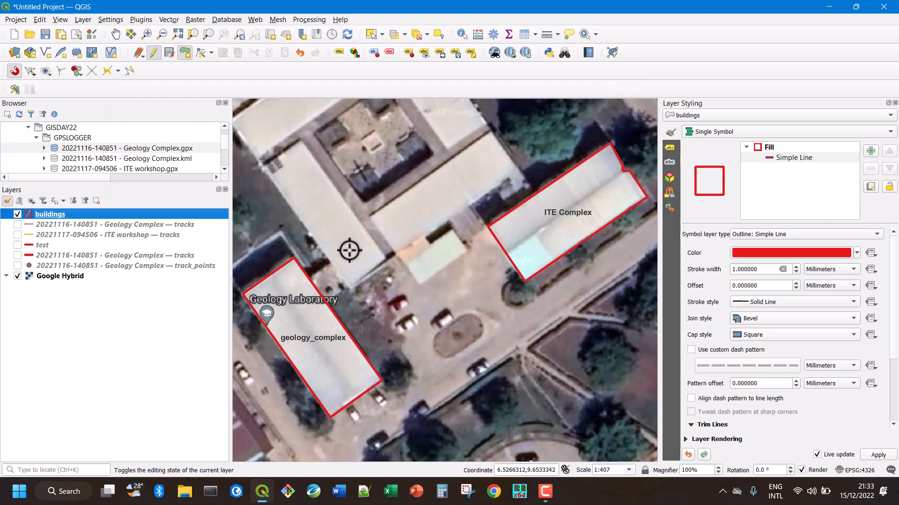
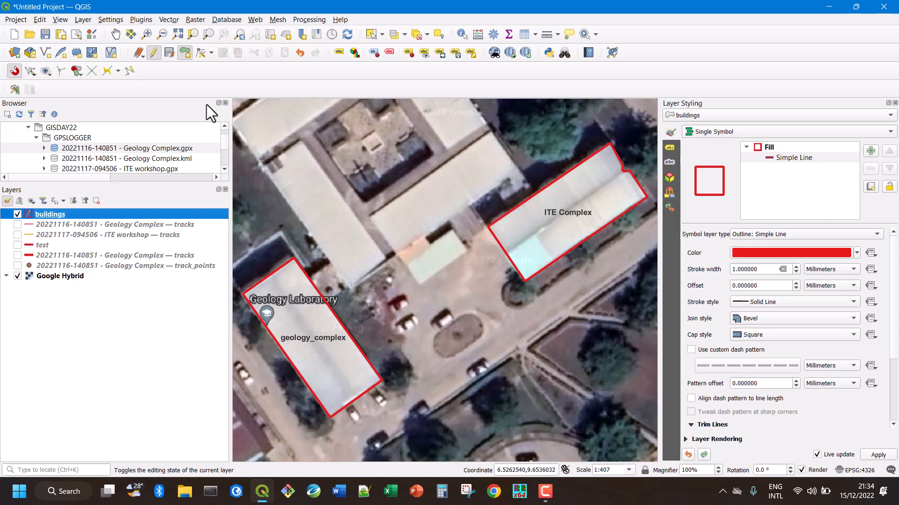
Create a LineString shapefile named drainages in the GISDAY22 folder, with an added text field called name
{"action": "left_click", "coordinate": [83, 20]}
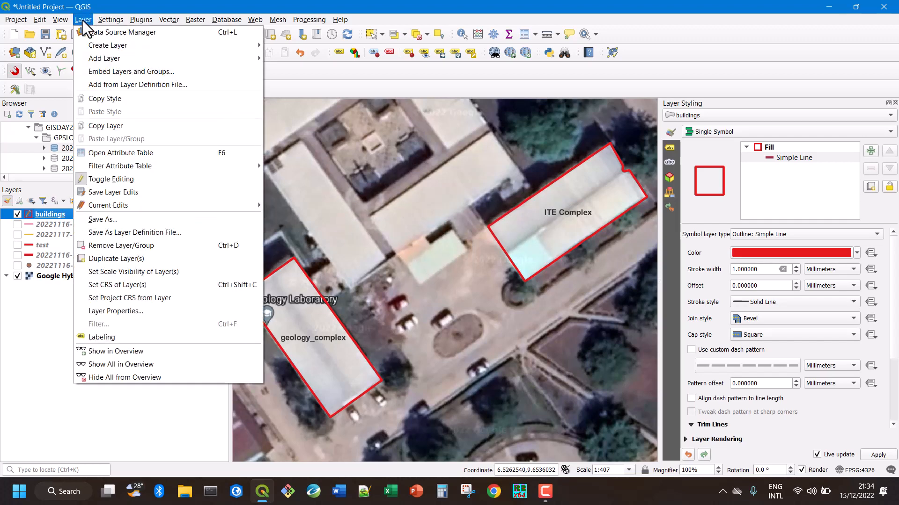
{"action": "mouse_move", "coordinate": [116, 44]}
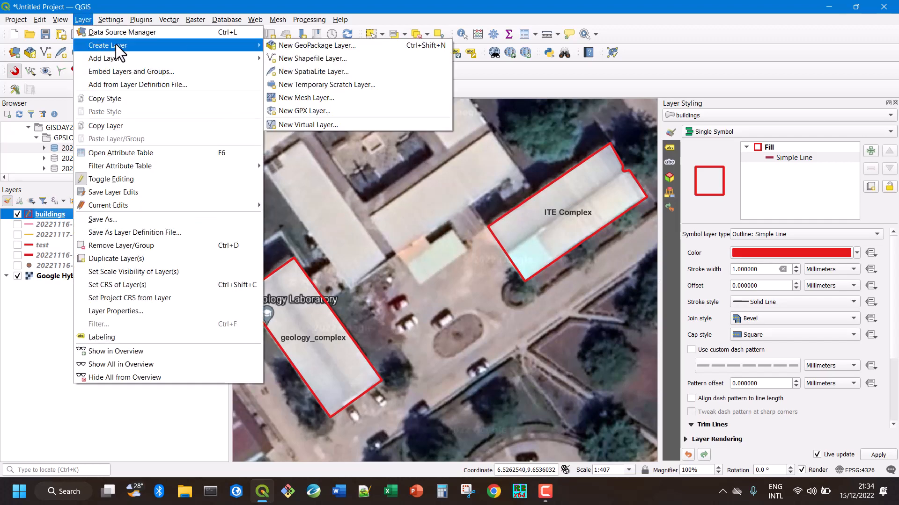
{"action": "left_click", "coordinate": [298, 59]}
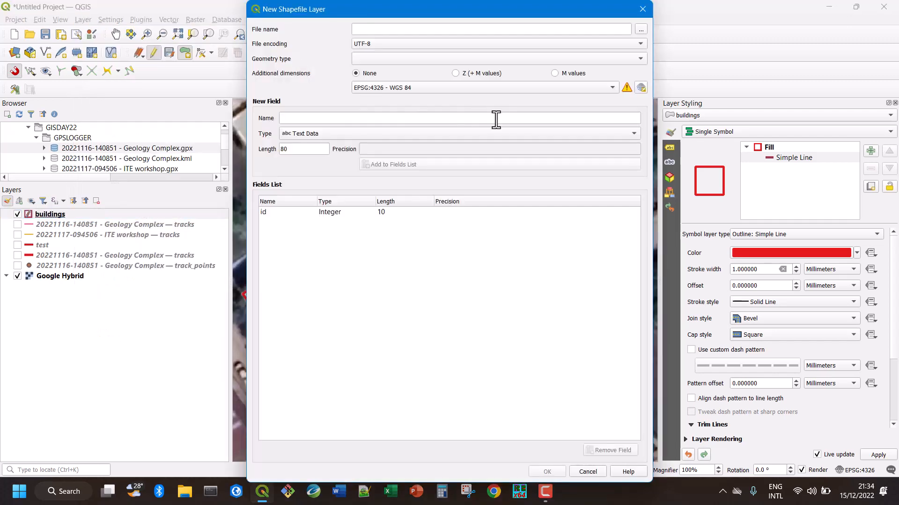
{"action": "left_click", "coordinate": [640, 30]}
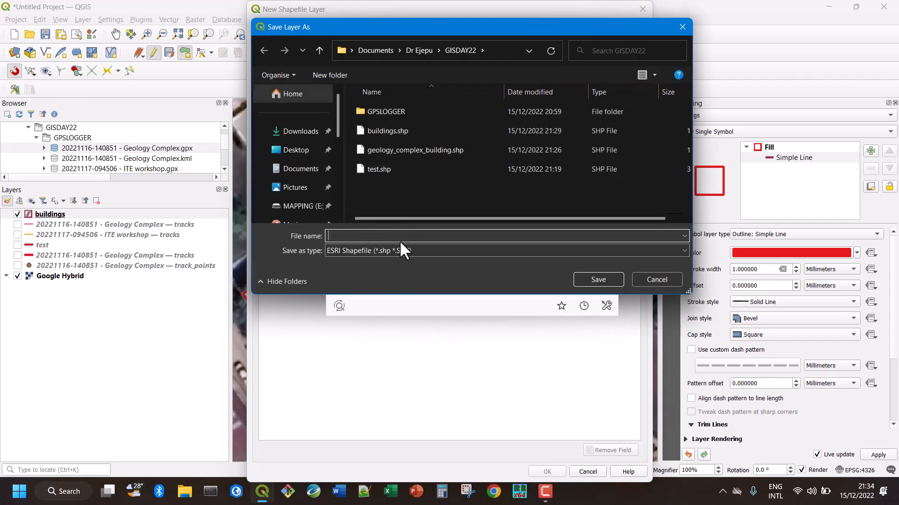
{"action": "type", "text": "drainages"}
{"action": "left_click", "coordinate": [593, 281]}
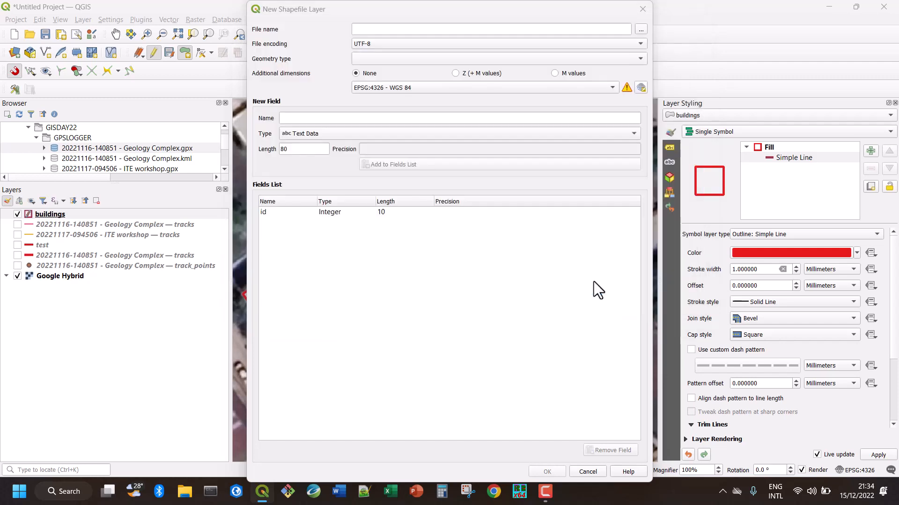
{"action": "left_click", "coordinate": [569, 57]}
{"action": "left_click", "coordinate": [386, 92]}
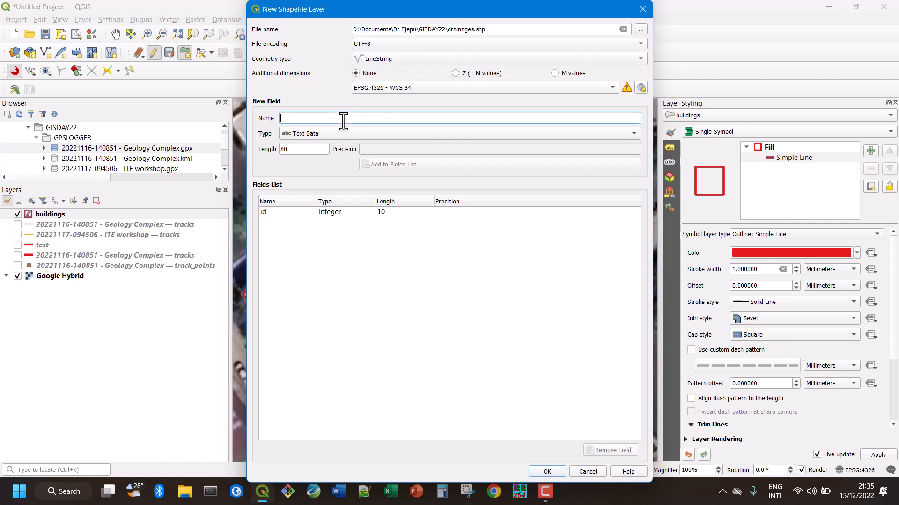
{"action": "type", "text": "name"}
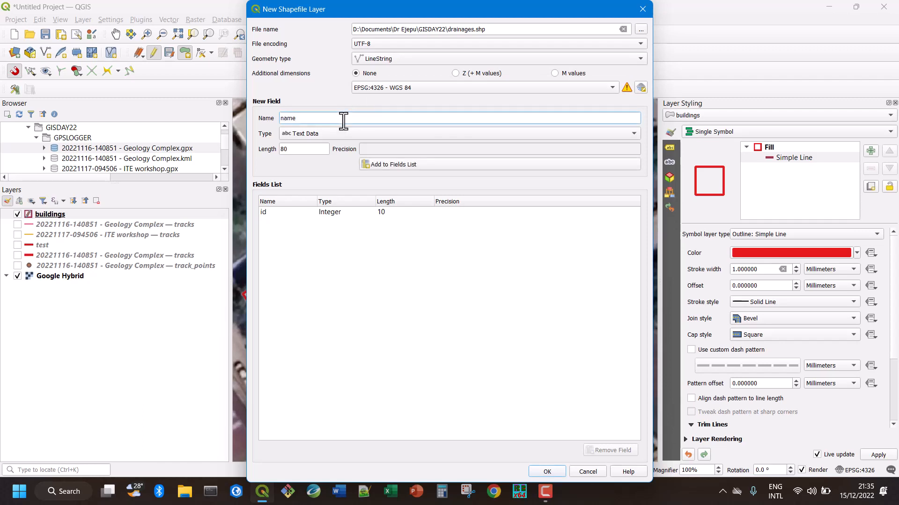
{"action": "left_click", "coordinate": [422, 165]}
{"action": "left_click", "coordinate": [547, 472]}
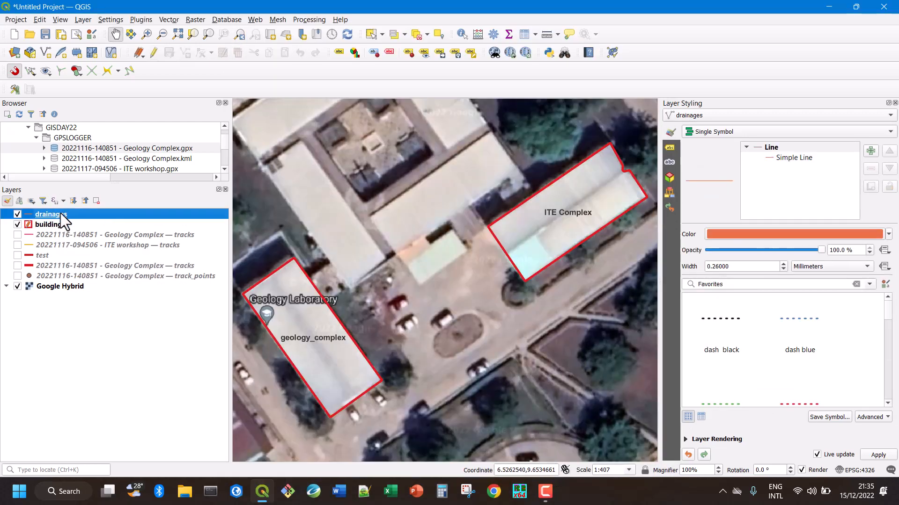
Start editing drainages and digitize a line along the road running southeast of the ITE Complex building
{"action": "left_click", "coordinate": [153, 50]}
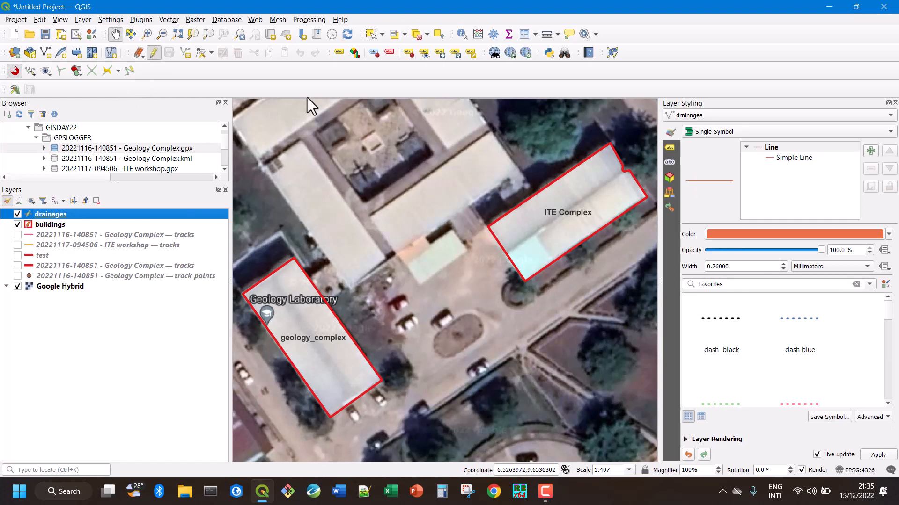
{"action": "left_click", "coordinate": [184, 53]}
{"action": "left_click", "coordinate": [425, 382]}
{"action": "left_click", "coordinate": [569, 288]}
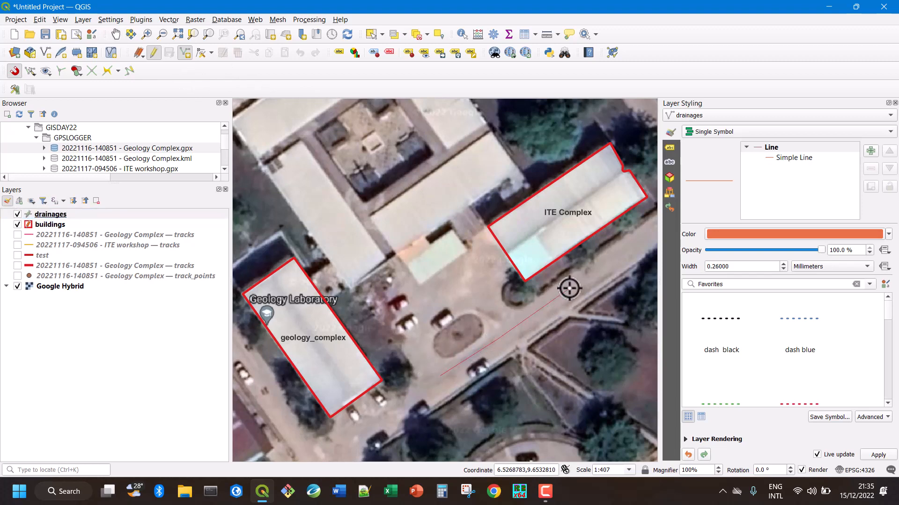
{"action": "right_click", "coordinate": [569, 289]}
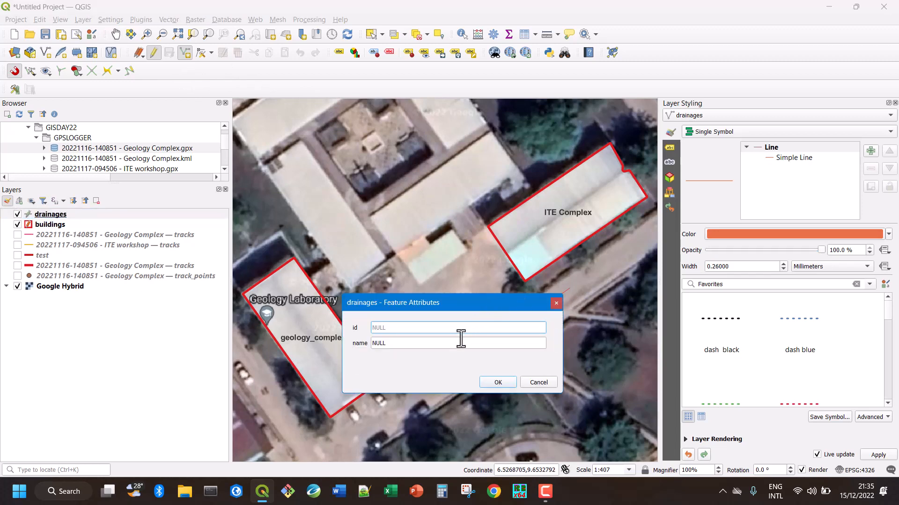
Save the new drainage line's attributes with id 1 and name drainage around post office
{"action": "type", "text": "1"}
{"action": "double_click", "coordinate": [429, 343]}
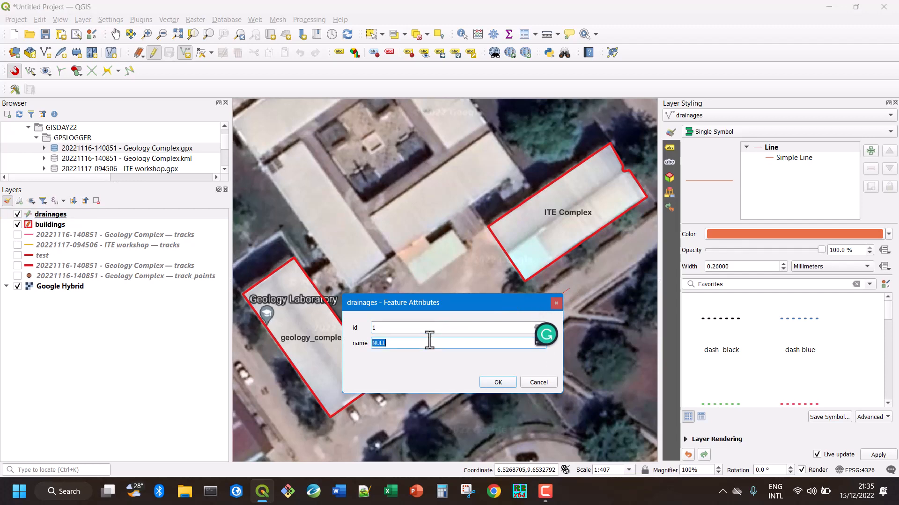
{"action": "type", "text": "drainage around post office"}
{"action": "left_click", "coordinate": [499, 383]}
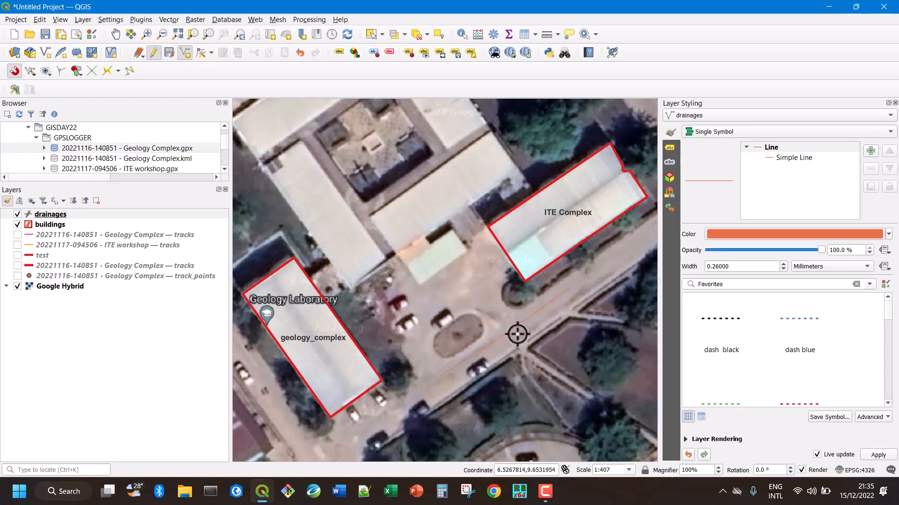
Set the stroke width of the drainages layer's simple line symbol to 1.66 millimetres
{"action": "left_click", "coordinate": [802, 159]}
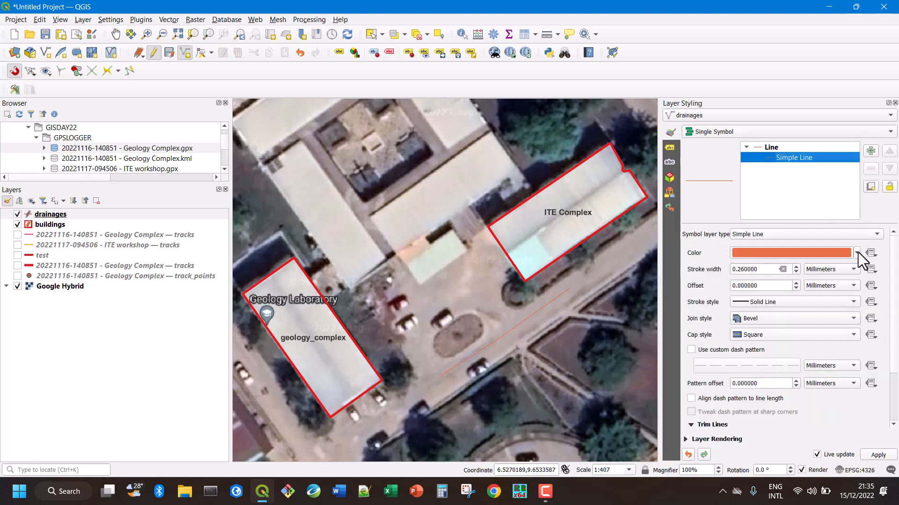
{"action": "left_click", "coordinate": [796, 267]}
{"action": "left_click", "coordinate": [795, 267]}
{"action": "left_click", "coordinate": [795, 267]}
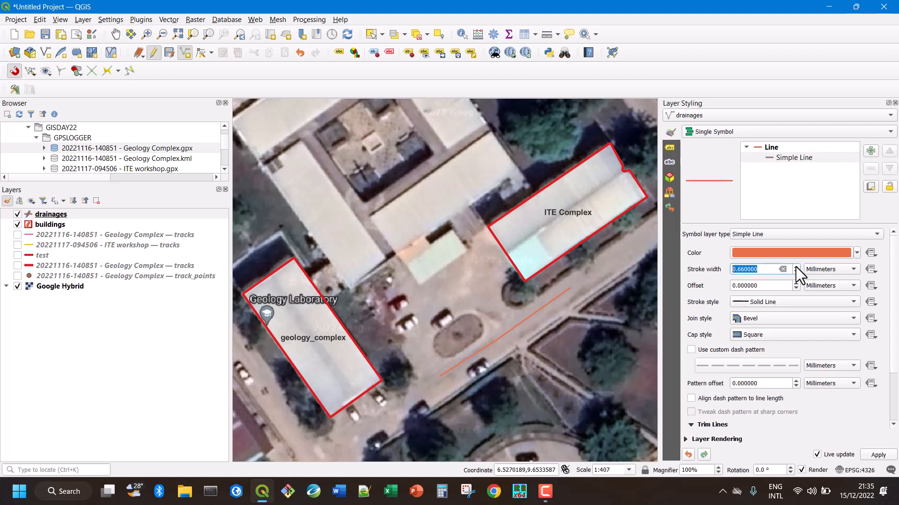
{"action": "left_click", "coordinate": [796, 267]}
{"action": "left_click", "coordinate": [796, 267]}
{"action": "left_click", "coordinate": [796, 267]}
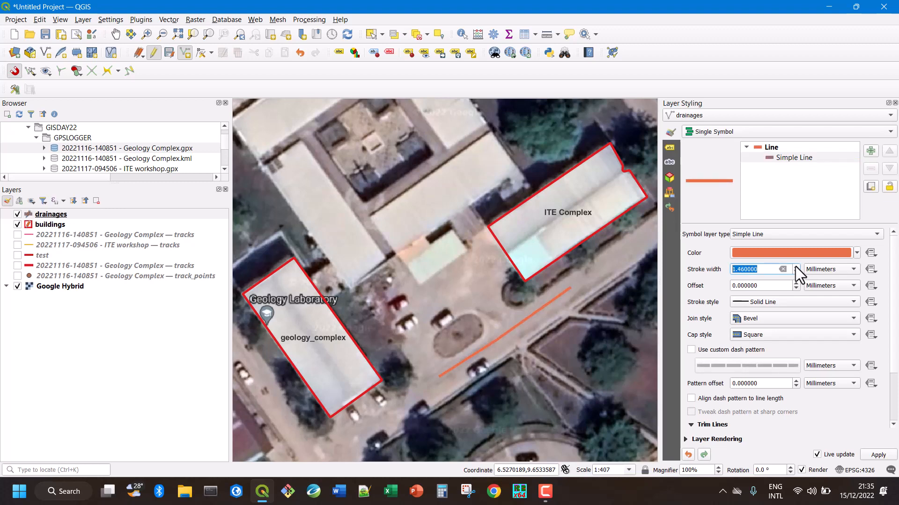
{"action": "left_click", "coordinate": [796, 266]}
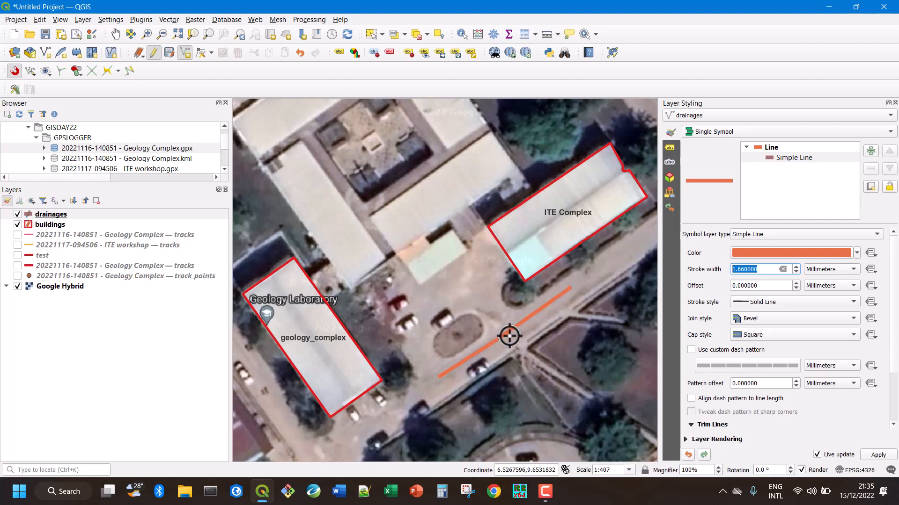
Turn on single labels for the drainages layer, using the name field
{"action": "left_click", "coordinate": [668, 147]}
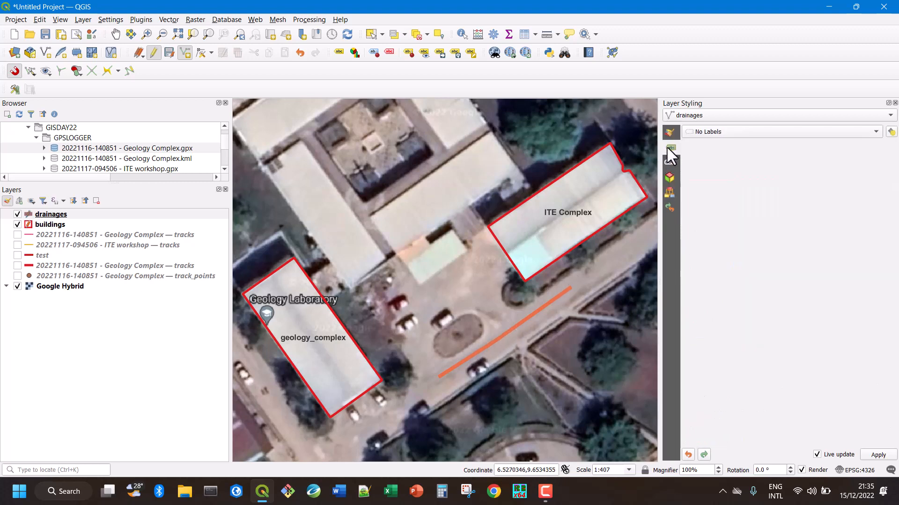
{"action": "left_click", "coordinate": [741, 133]}
{"action": "left_click", "coordinate": [735, 143]}
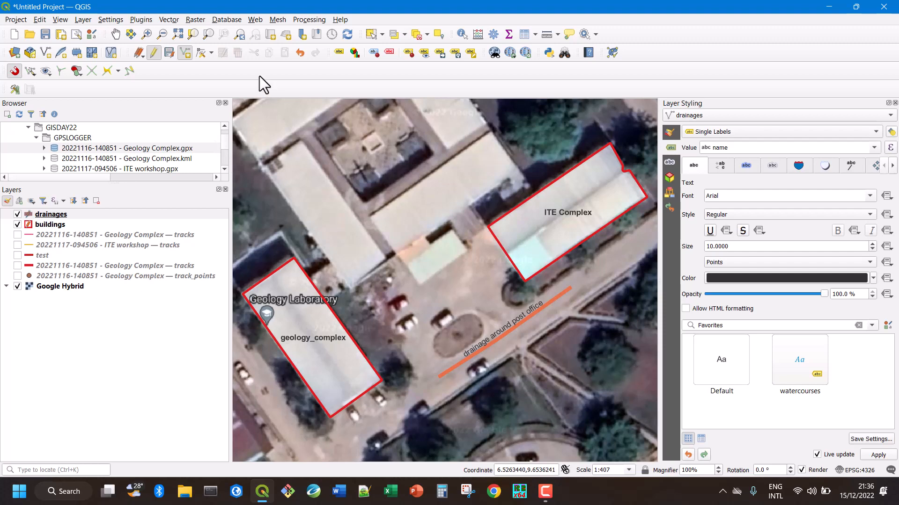
Create a Point shapefile named trees with an added text field called name, length 80
{"action": "left_click", "coordinate": [80, 20]}
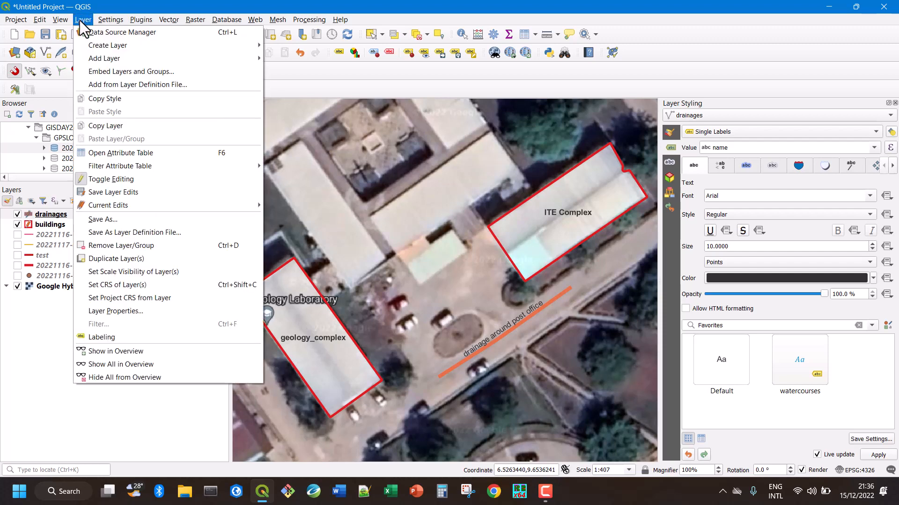
{"action": "mouse_move", "coordinate": [113, 46]}
{"action": "left_click", "coordinate": [333, 59]}
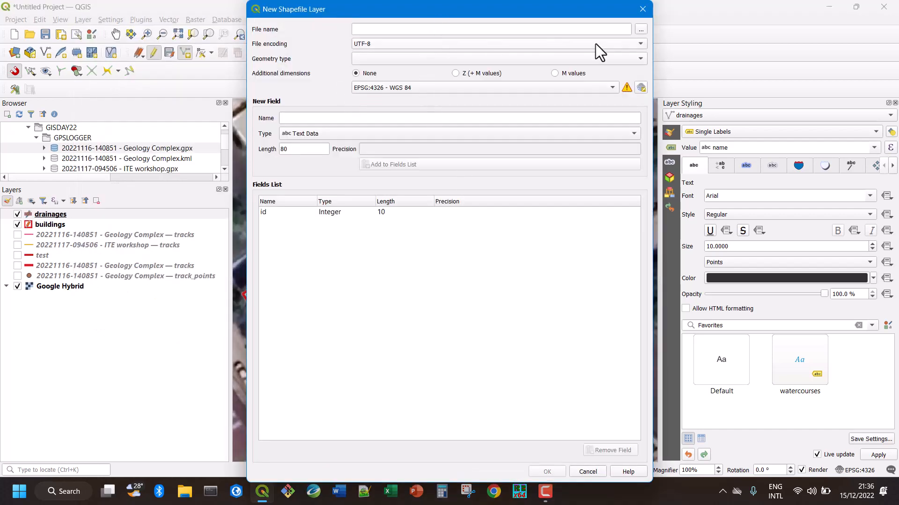
{"action": "left_click", "coordinate": [542, 31]}
{"action": "type", "text": "trees"}
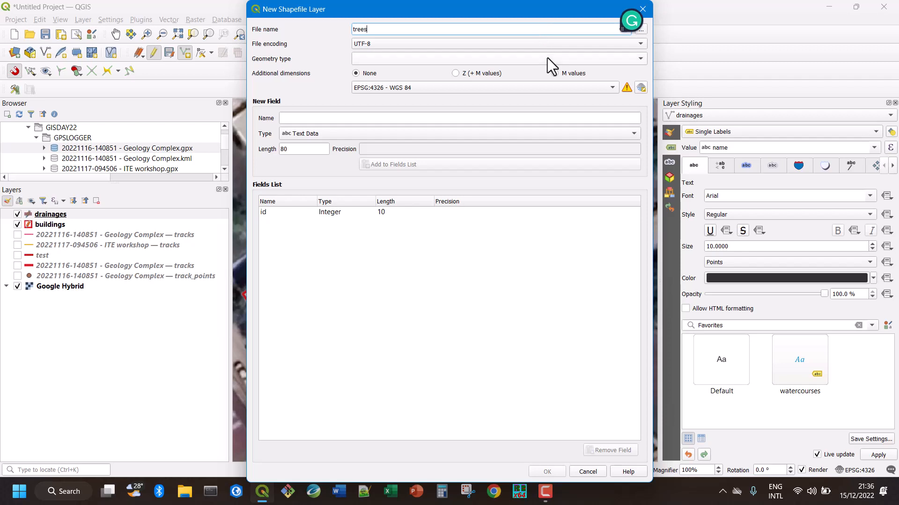
{"action": "left_click", "coordinate": [635, 58]}
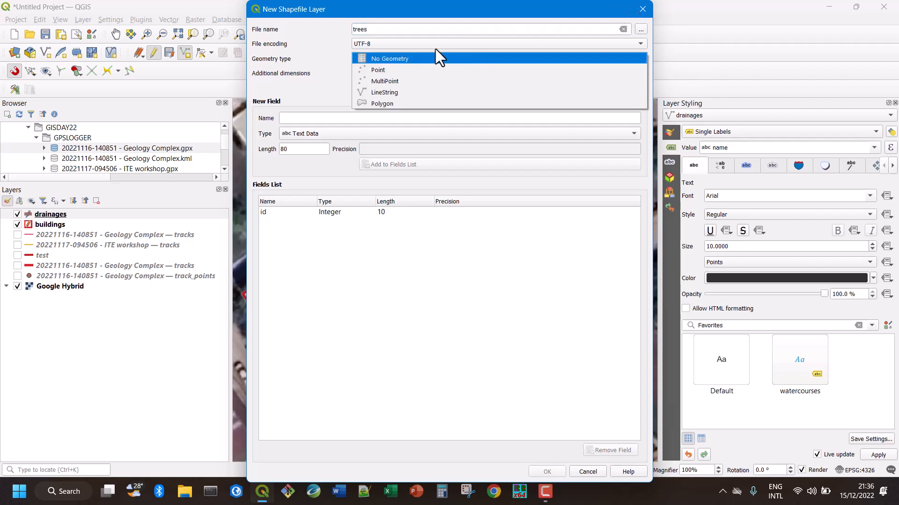
{"action": "left_click", "coordinate": [381, 71]}
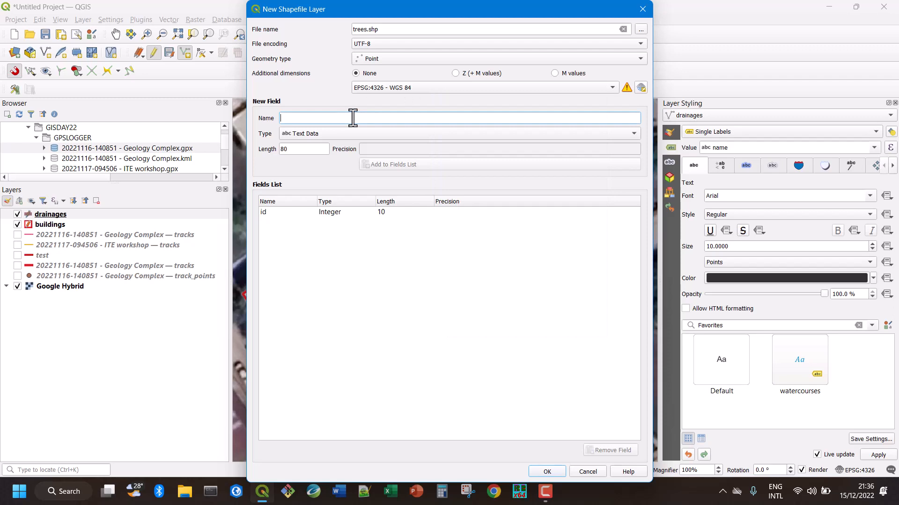
{"action": "type", "text": "name"}
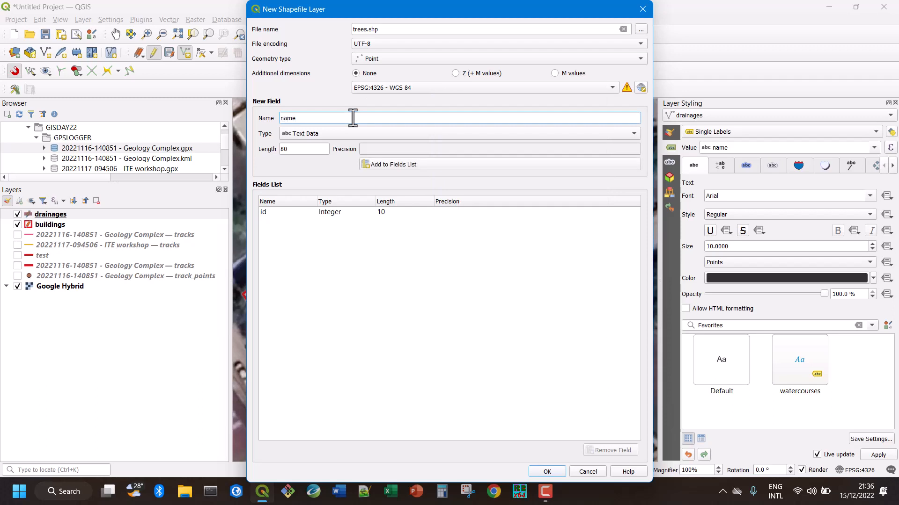
{"action": "left_click", "coordinate": [398, 166]}
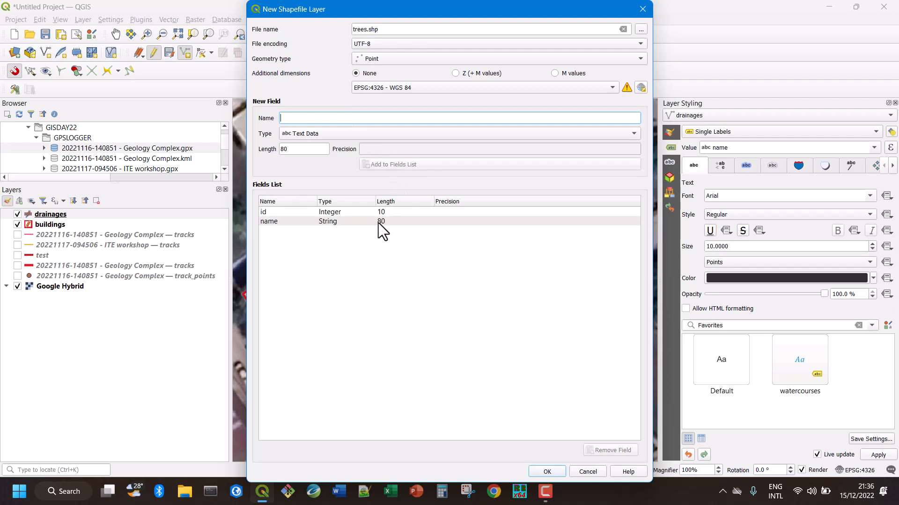
{"action": "left_click", "coordinate": [547, 471]}
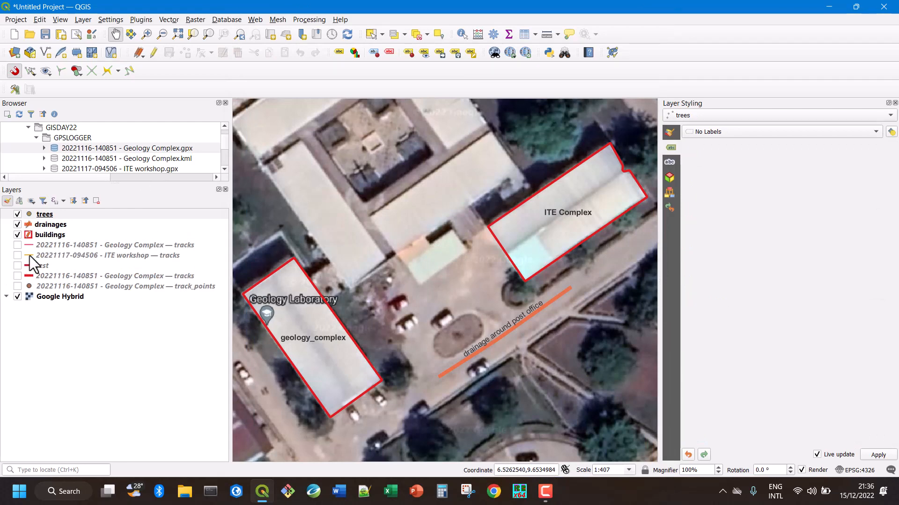
Start editing trees and add a point on the tree just north of the ITE Complex, with id 1 and name Neem tree
{"action": "left_click", "coordinate": [42, 213]}
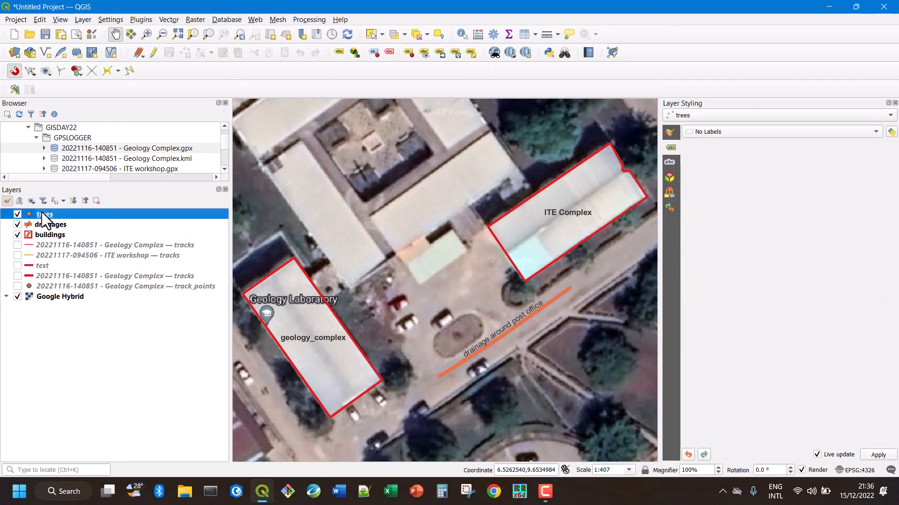
{"action": "left_click", "coordinate": [152, 52]}
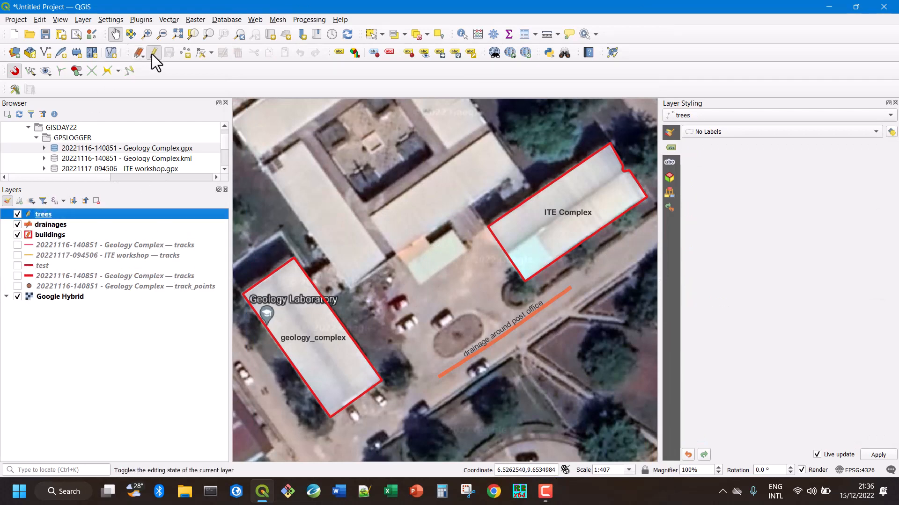
{"action": "left_click", "coordinate": [186, 52]}
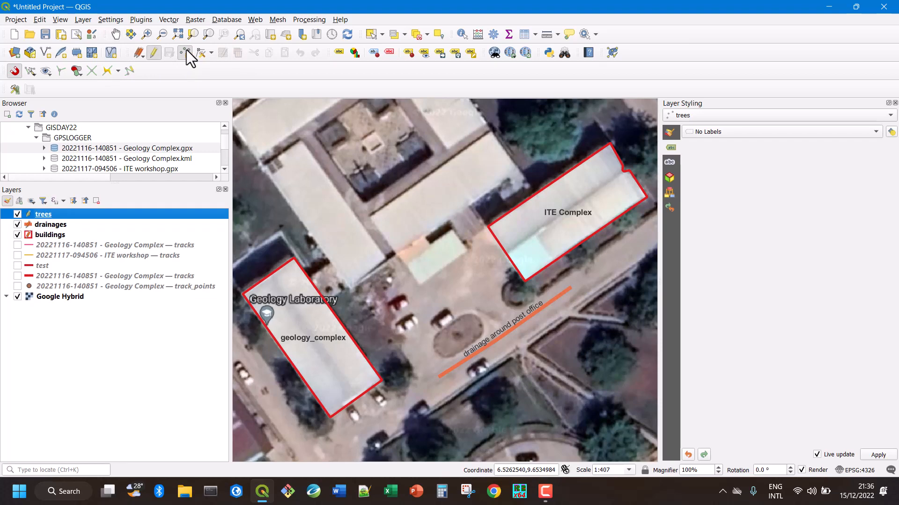
{"action": "left_click", "coordinate": [546, 134]}
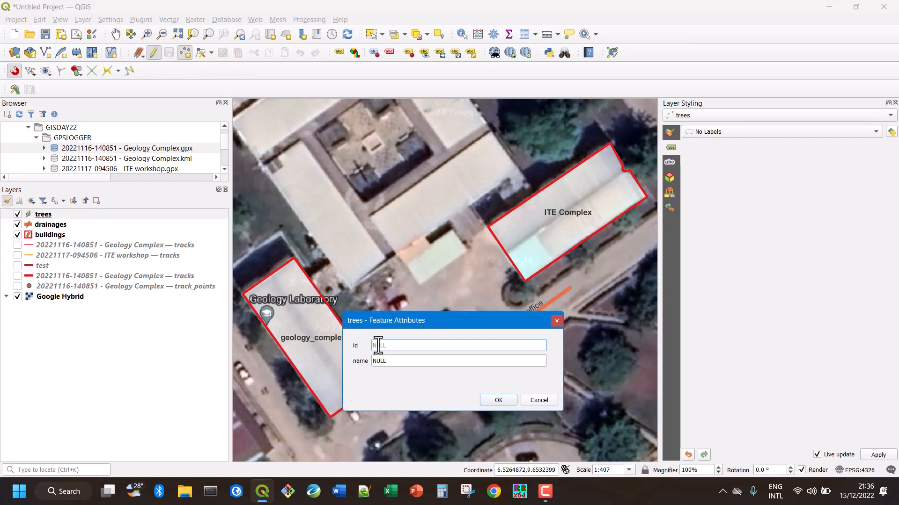
{"action": "type", "text": "1"}
{"action": "left_click", "coordinate": [377, 361]}
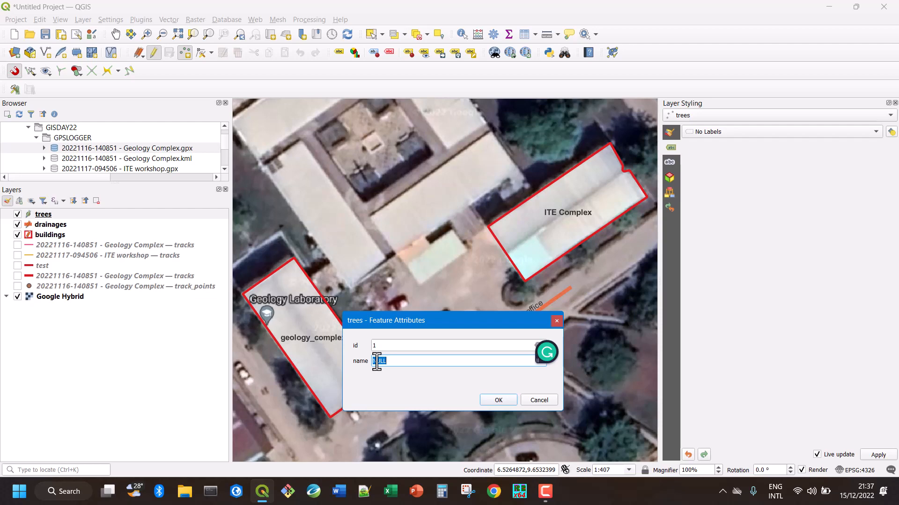
{"action": "type", "text": "Neem tree"}
{"action": "left_click", "coordinate": [505, 401]}
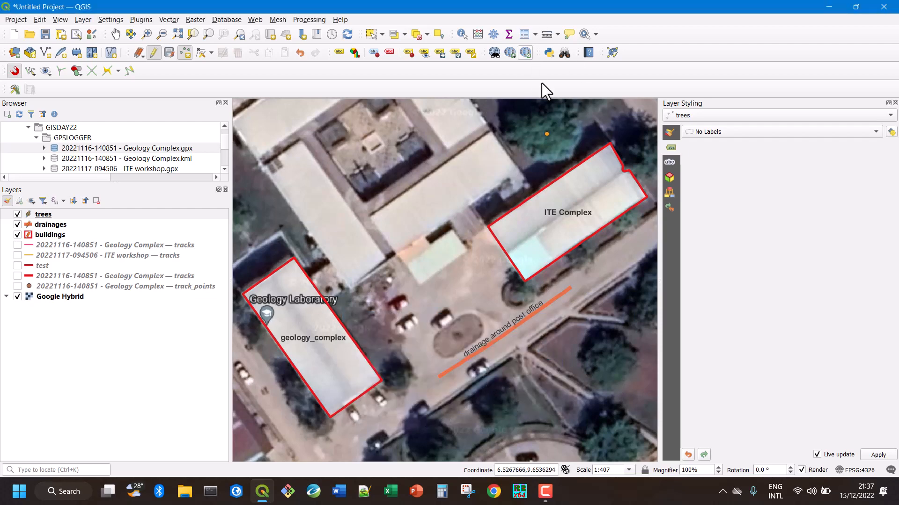
Turn on single labels for the trees layer from the name field and colour the label text red
{"action": "left_click", "coordinate": [762, 128]}
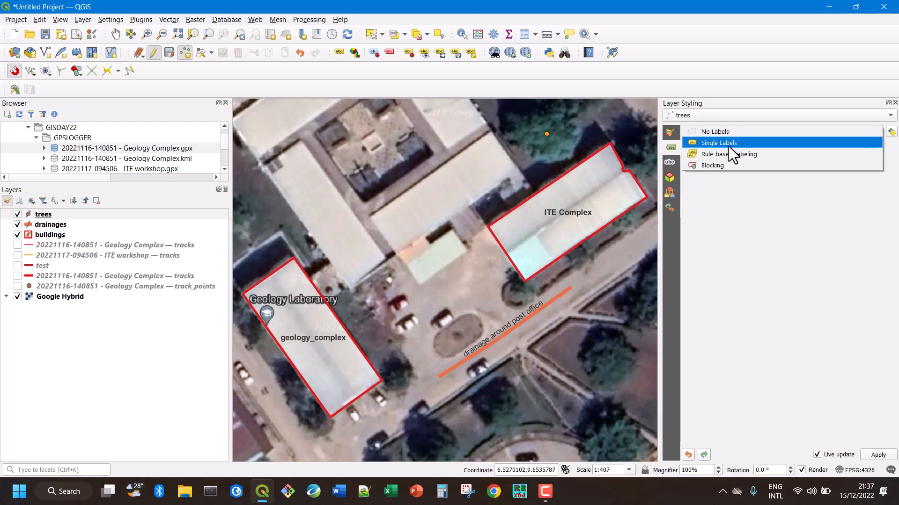
{"action": "left_click", "coordinate": [728, 144]}
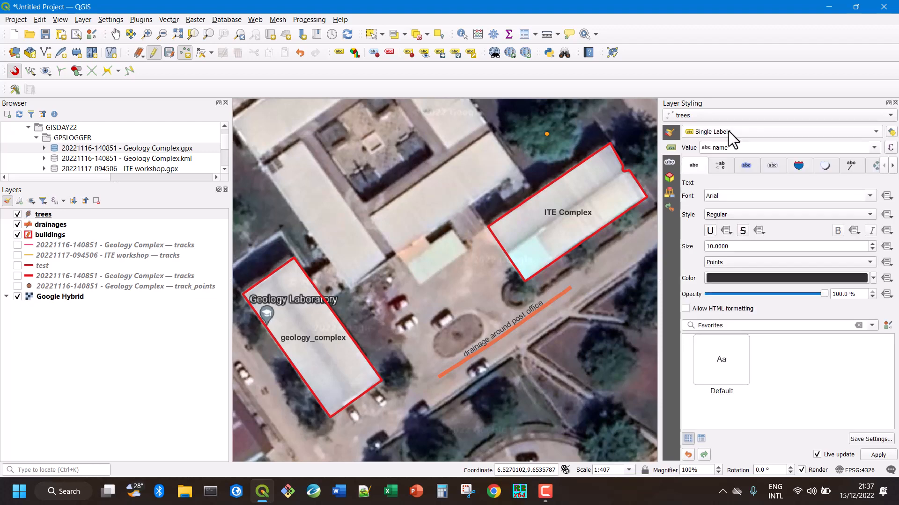
{"action": "left_click", "coordinate": [729, 131]}
{"action": "left_click", "coordinate": [727, 120]}
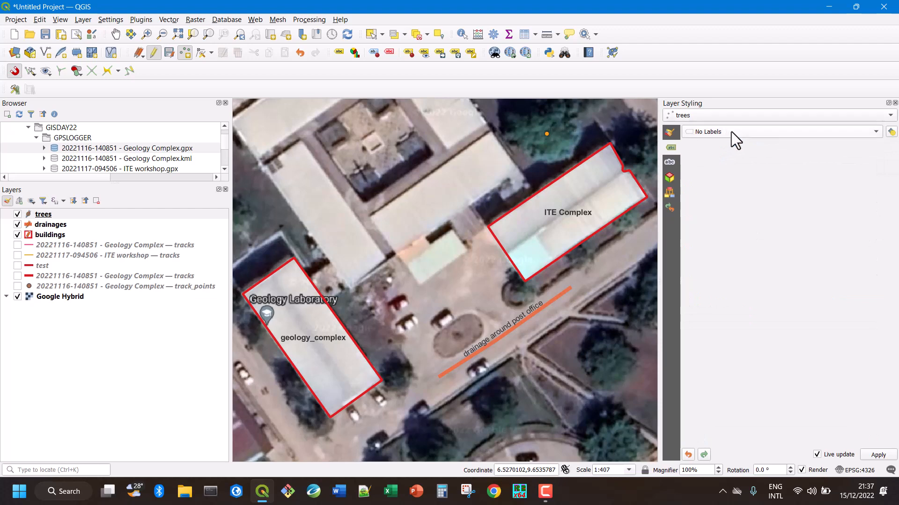
{"action": "left_click", "coordinate": [731, 131]}
{"action": "left_click", "coordinate": [731, 146]}
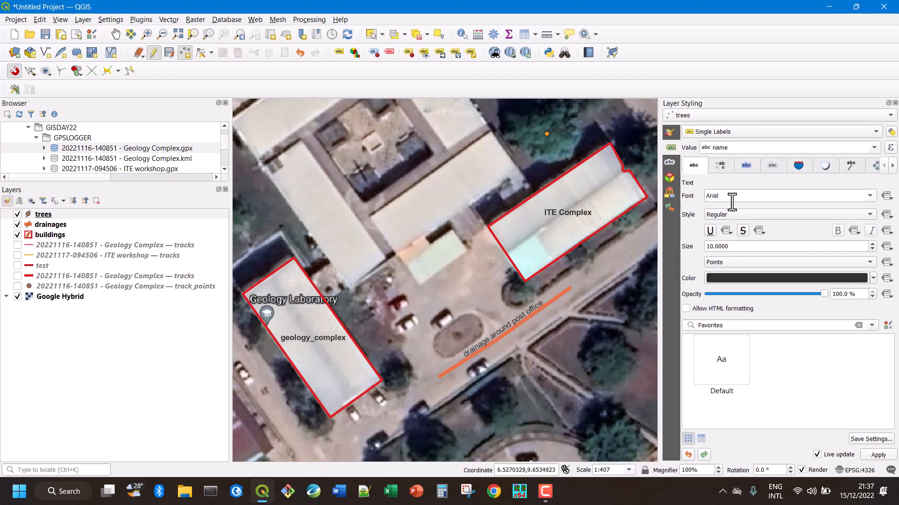
{"action": "left_click", "coordinate": [873, 278]}
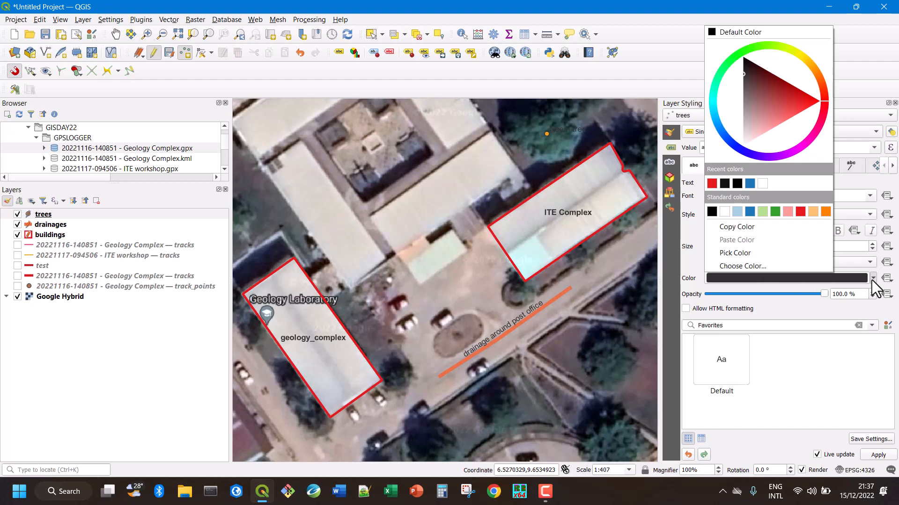
{"action": "left_click", "coordinate": [800, 212]}
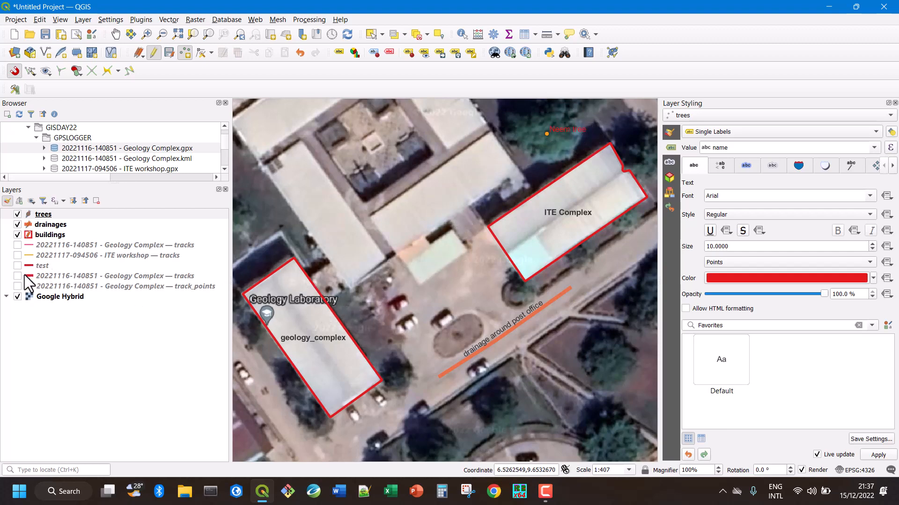
View the combined extent of the trees, drainages and buildings layers with the Google Hybrid basemap temporarily hidden
{"action": "left_click", "coordinate": [18, 297]}
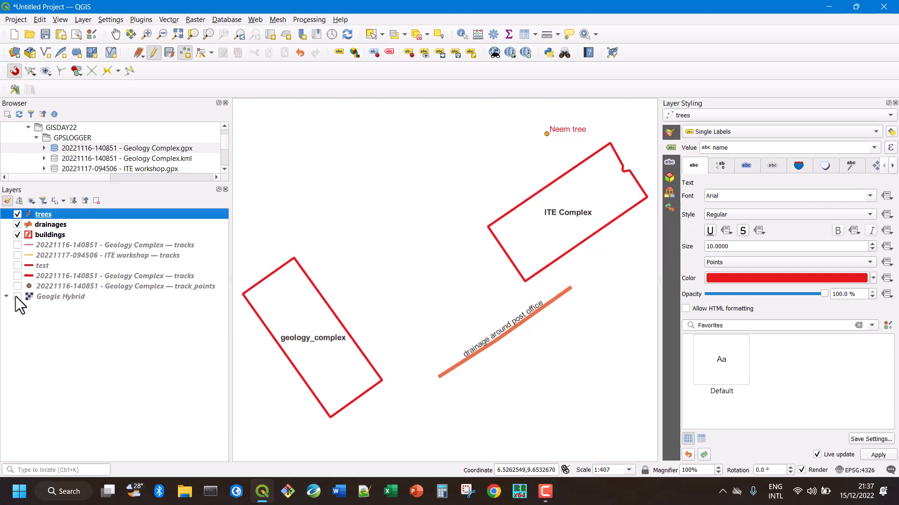
{"action": "left_click", "coordinate": [53, 229], "text": "shift"}
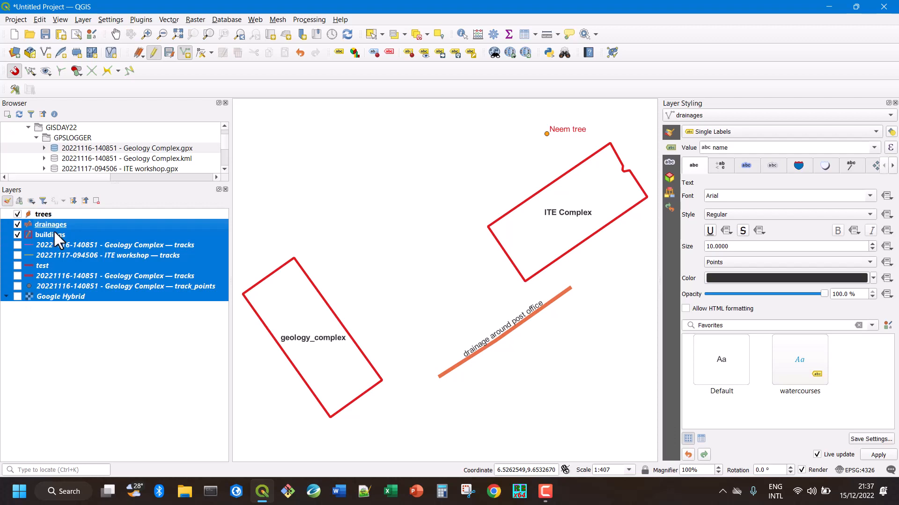
{"action": "left_click", "coordinate": [46, 215]}
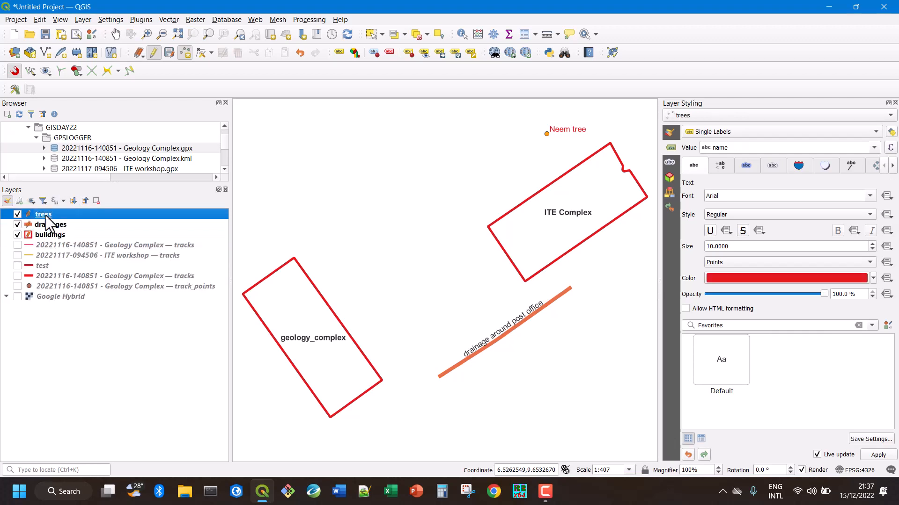
{"action": "left_click", "coordinate": [50, 226], "text": "shift"}
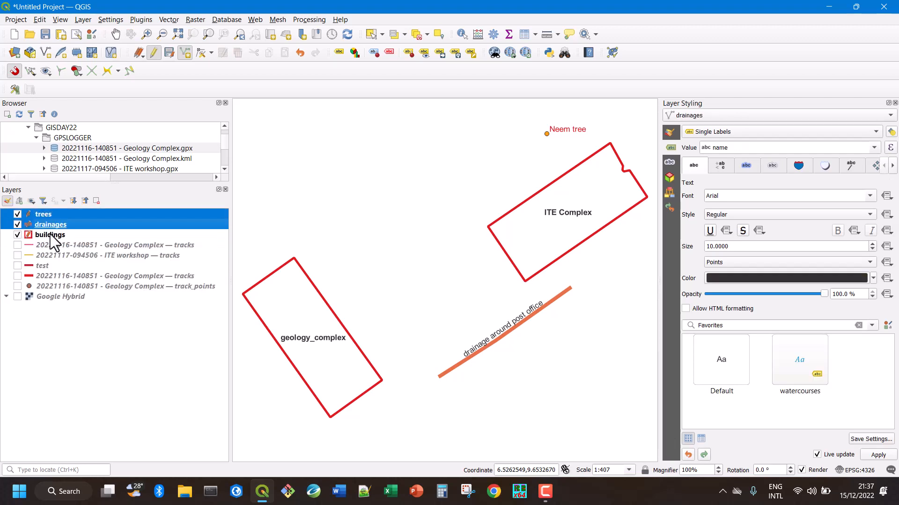
{"action": "left_click", "coordinate": [49, 234], "text": "shift"}
{"action": "right_click", "coordinate": [50, 234]}
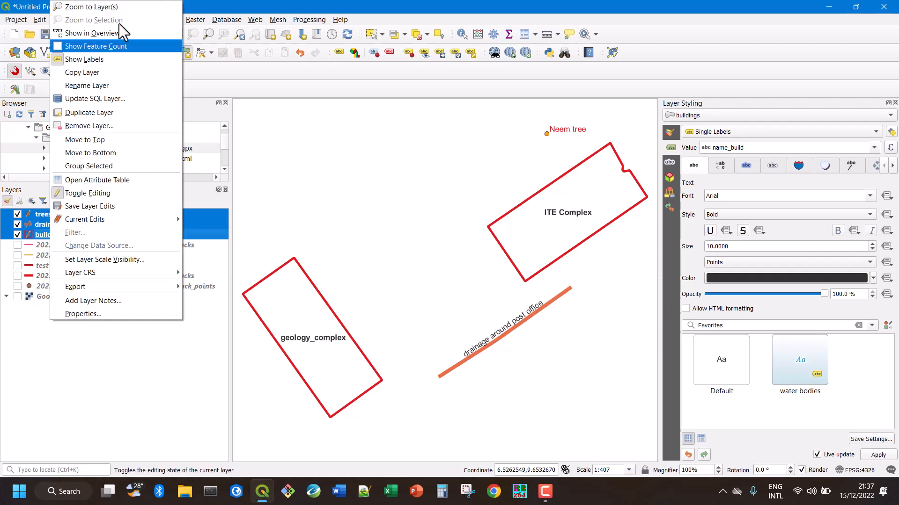
{"action": "left_click", "coordinate": [117, 10]}
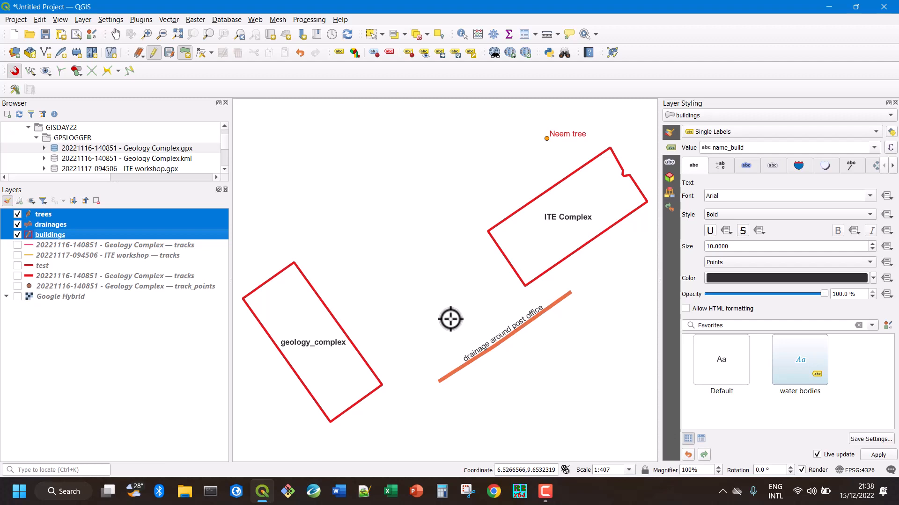
{"action": "left_click", "coordinate": [15, 298]}
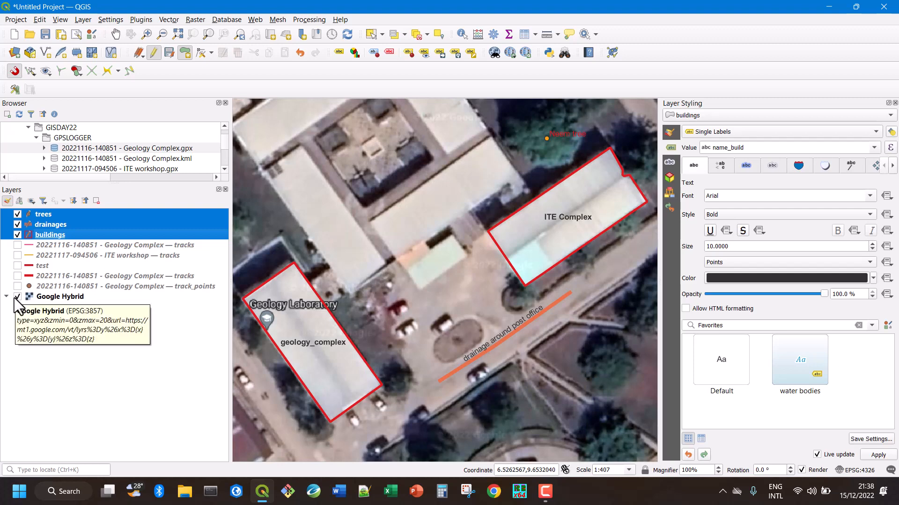